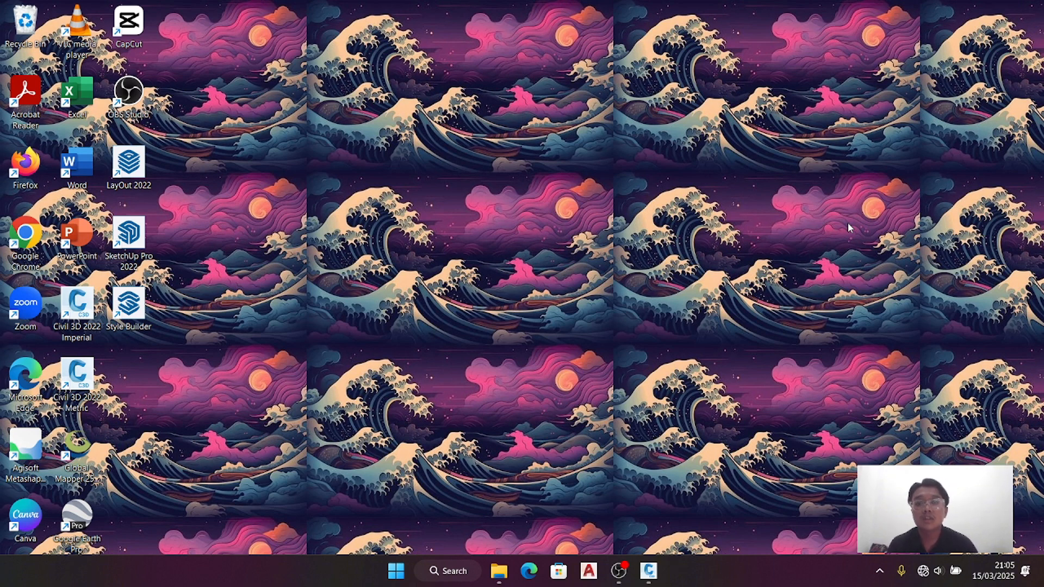
# Switch to Civil 3D and send the road corridor to the back of the display order
pyautogui.click(650, 570)
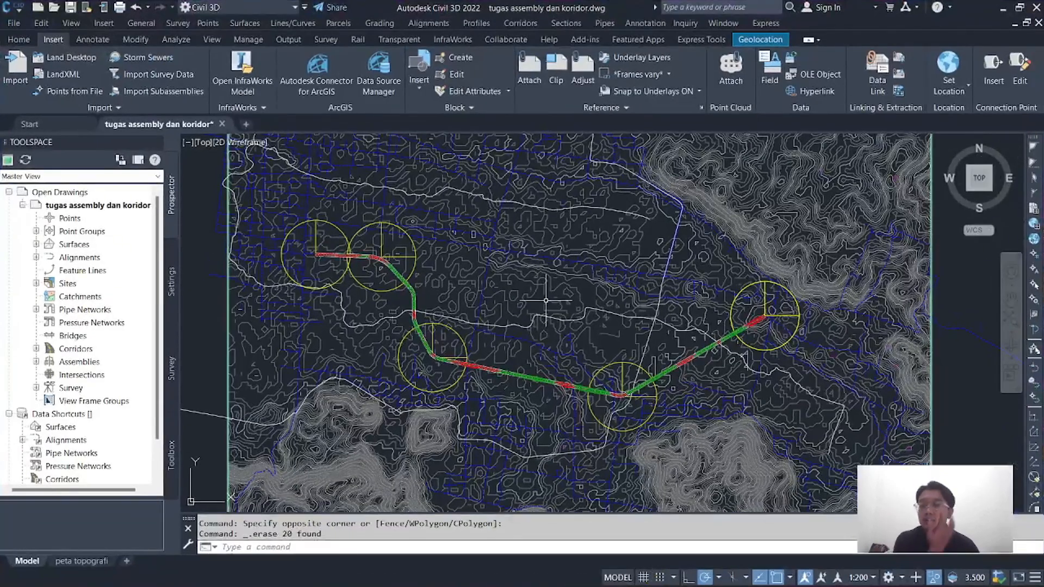
pyautogui.scroll(6, 513, 273)
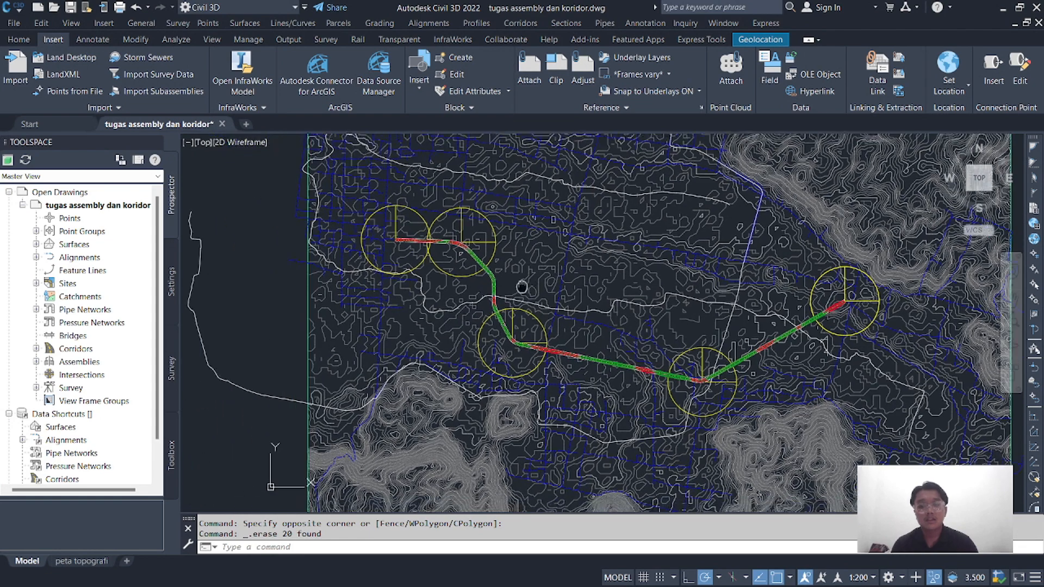
pyautogui.moveTo(512, 273); pyautogui.dragTo(478, 389, button='middle')
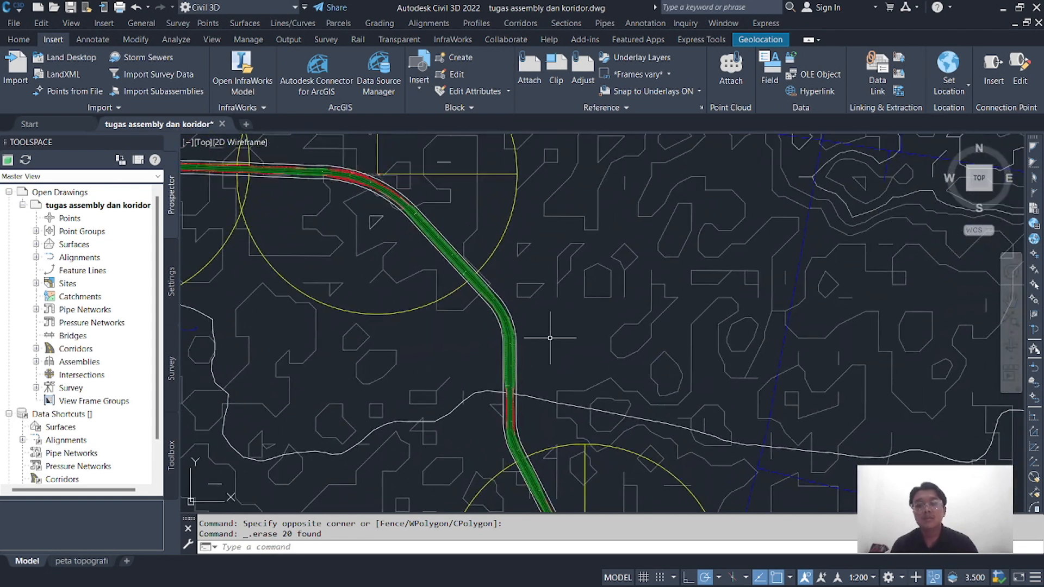
pyautogui.scroll(4, 550, 337)
pyautogui.moveTo(504, 328); pyautogui.dragTo(577, 285, button='middle')
pyautogui.scroll(3, 508, 298)
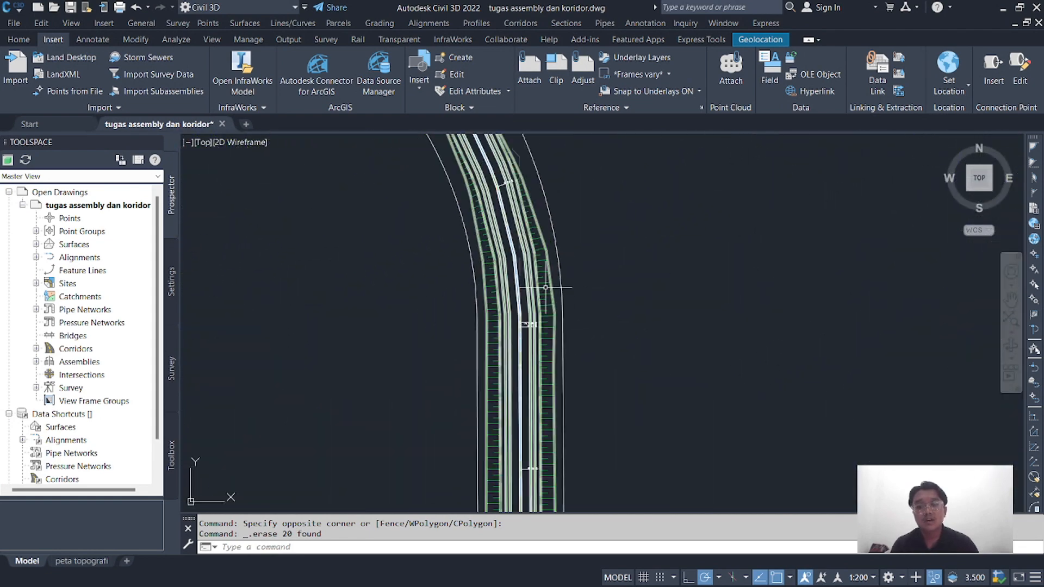
pyautogui.scroll(4, 543, 296)
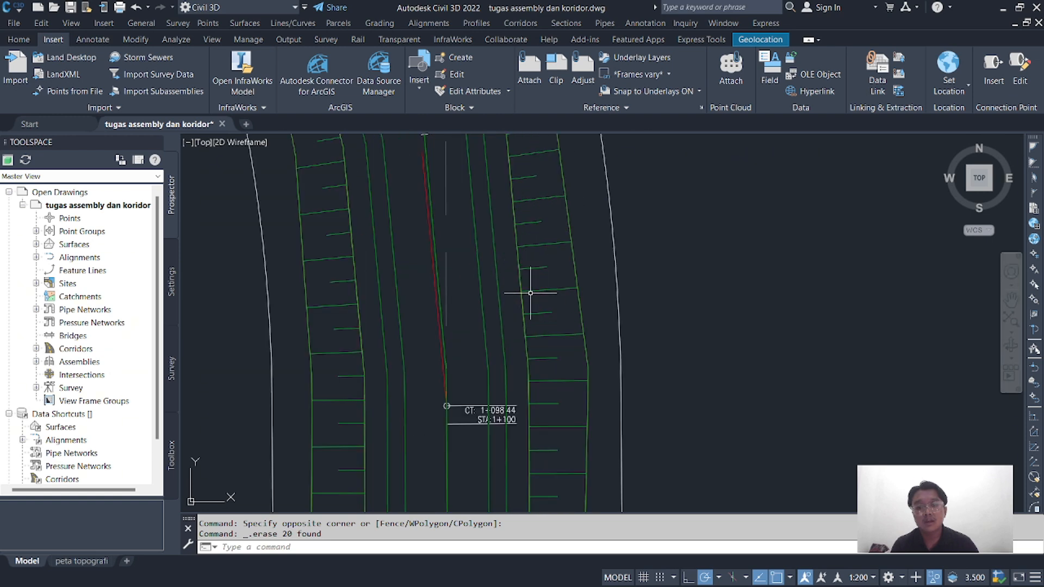
pyautogui.click(518, 289)
pyautogui.scroll(-3, 477, 229)
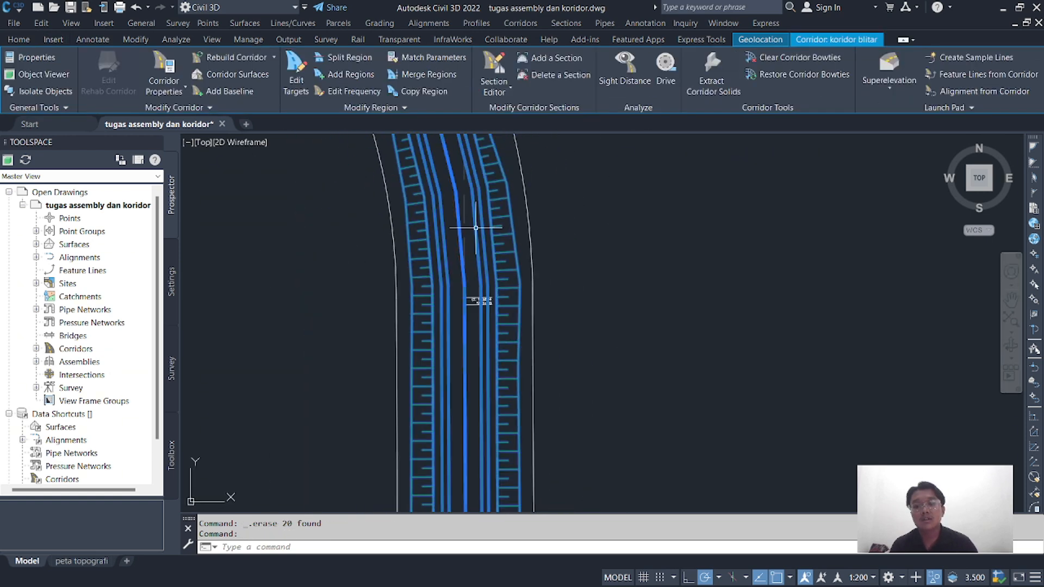
pyautogui.rightClick(475, 229)
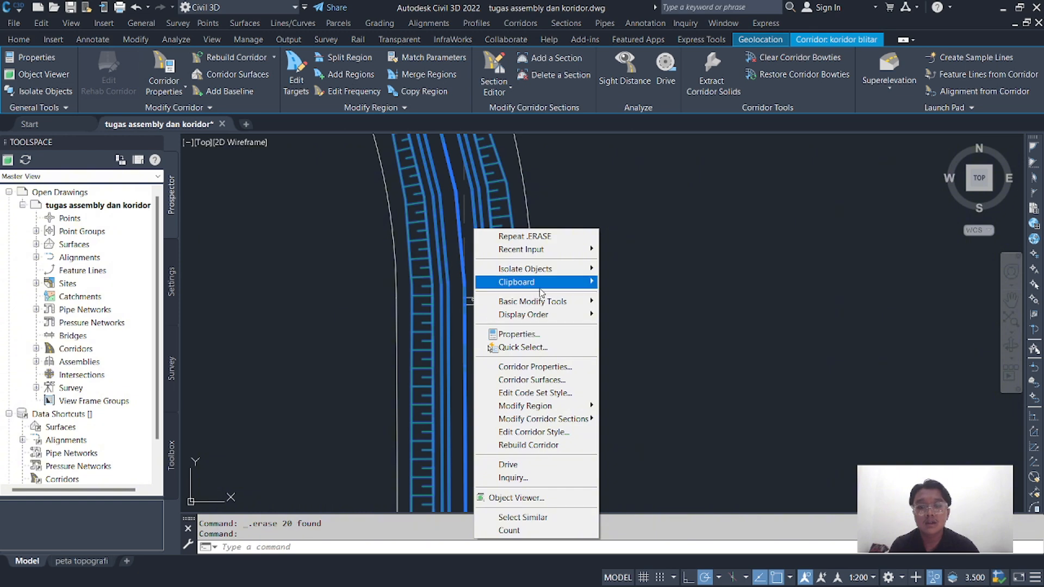
pyautogui.moveTo(544, 315)
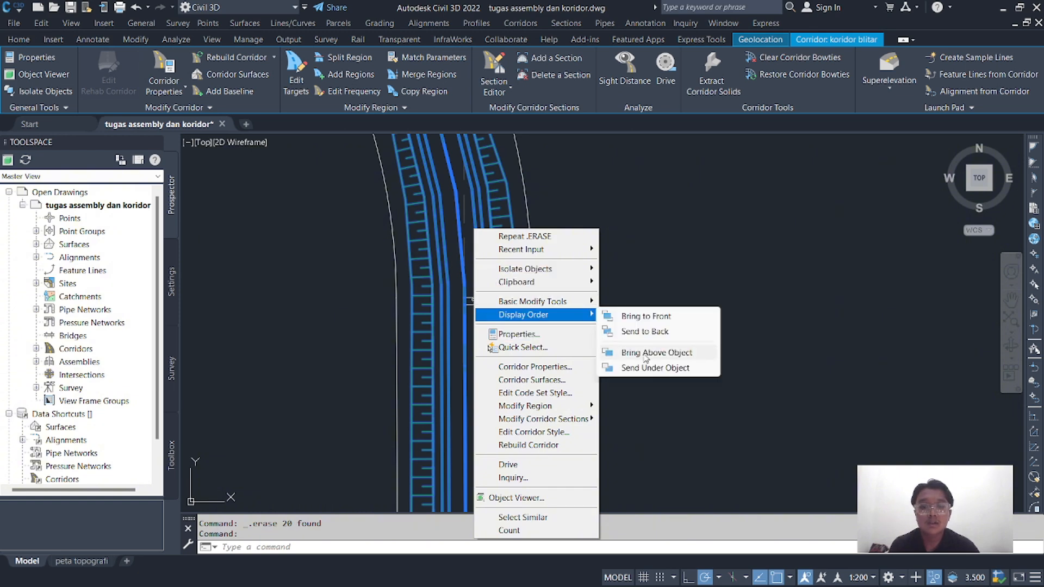
pyautogui.click(652, 333)
pyautogui.scroll(4, 477, 304)
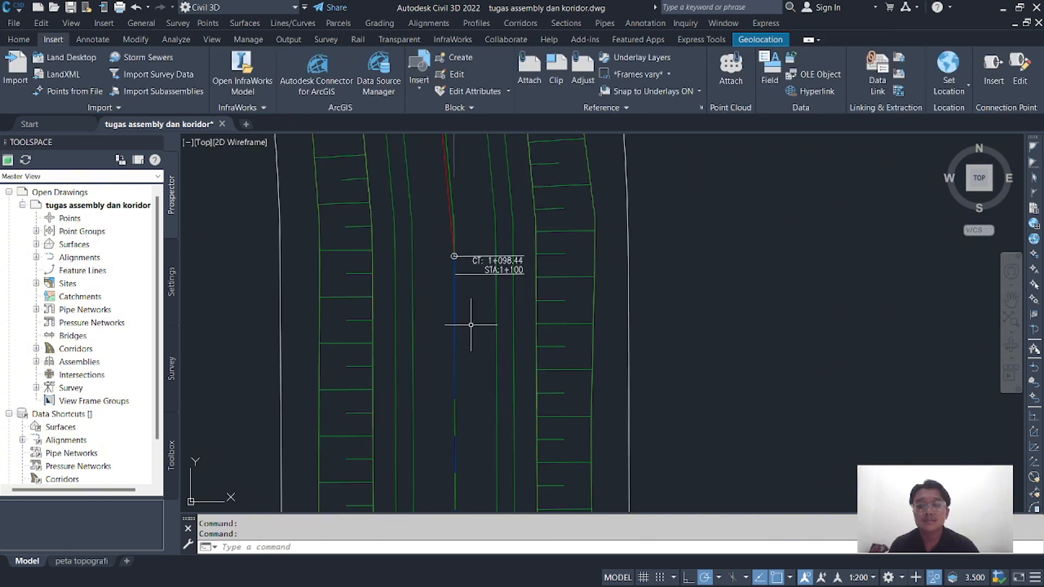
# Create a sample line group for the corridor's horizontal alignment, named "SL 50 m- <[Next Counter(CP)]>", sampling all listed data sources
pyautogui.scroll(-8, 492, 283)
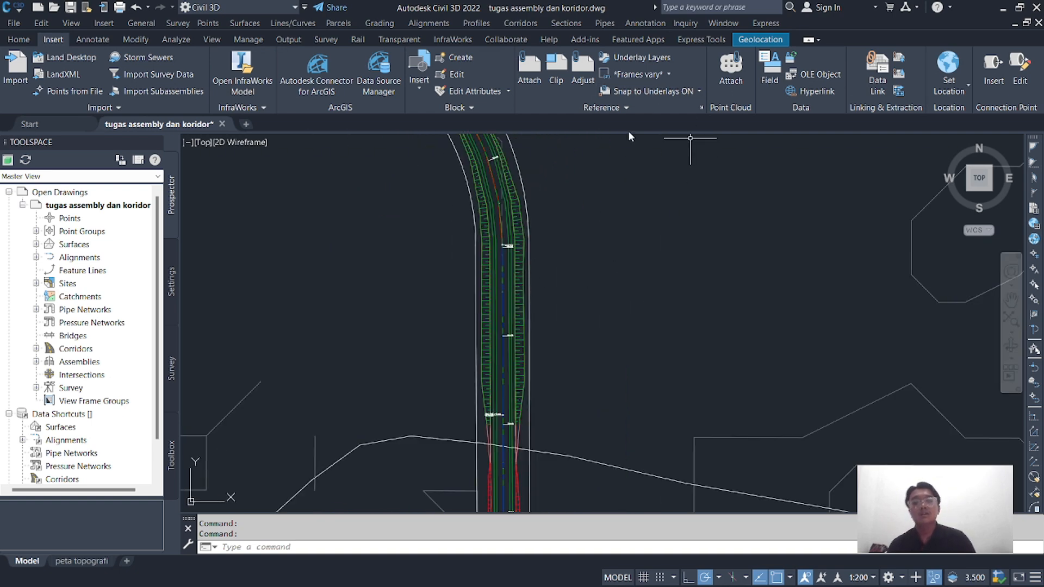
pyautogui.click(566, 23)
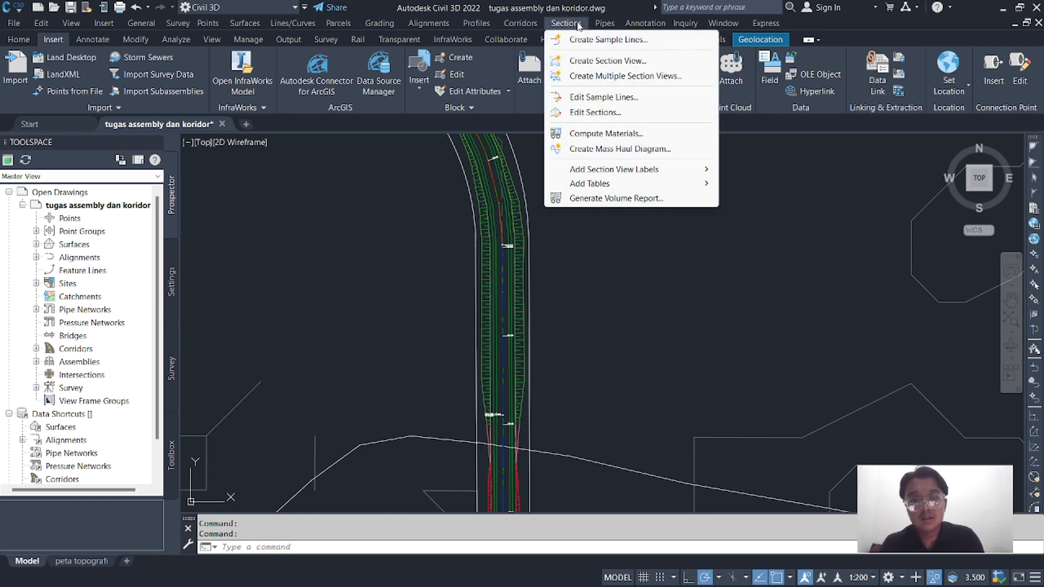
pyautogui.click(600, 40)
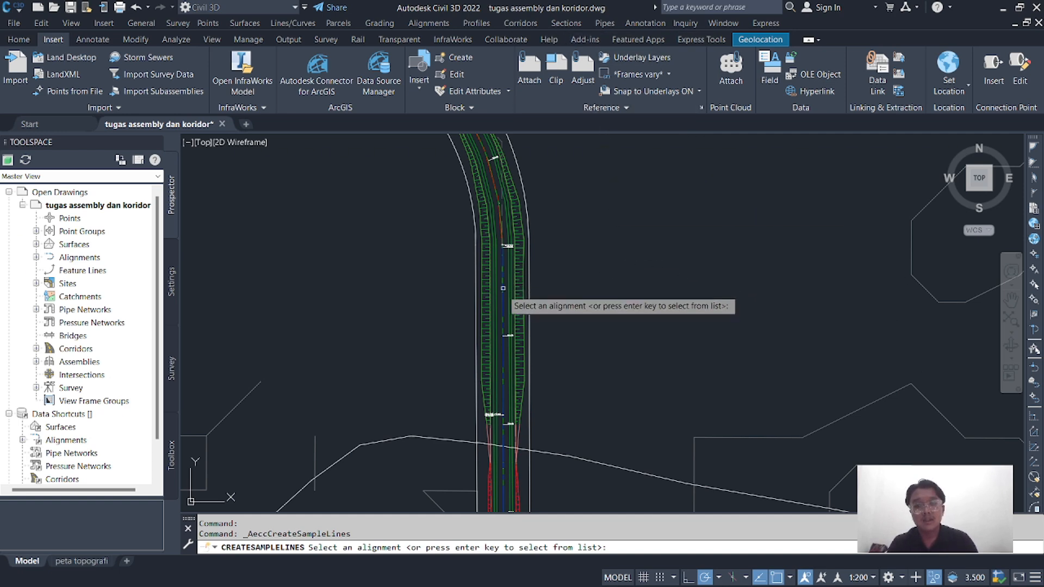
pyautogui.scroll(2, 503, 288)
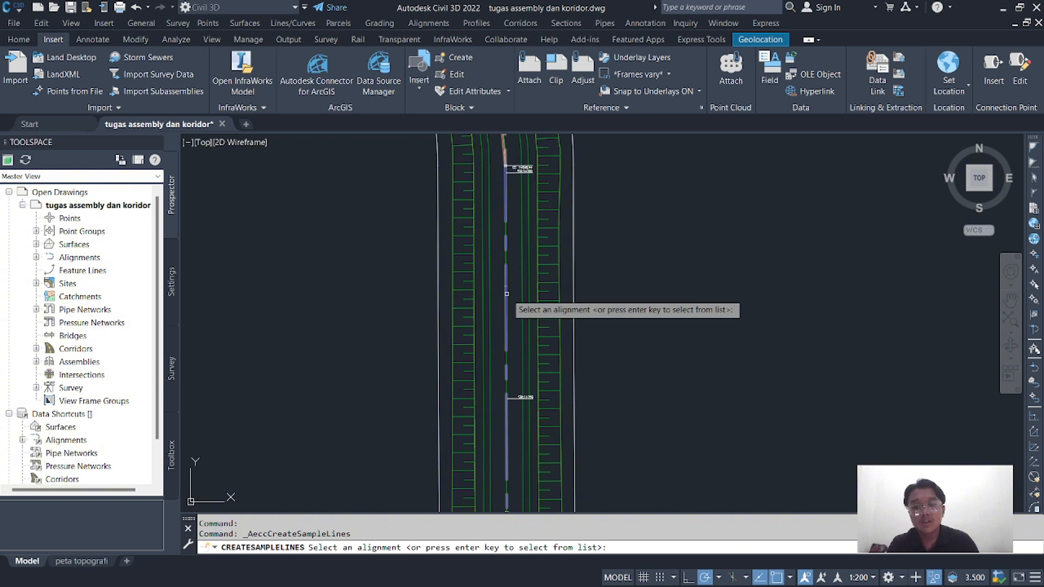
pyautogui.click(507, 293)
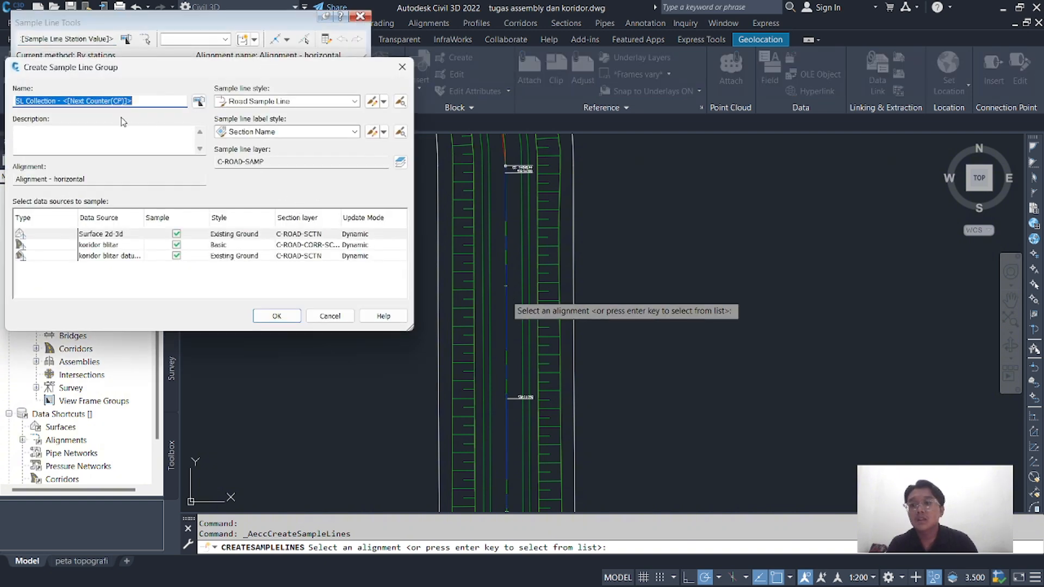
pyautogui.click(59, 103)
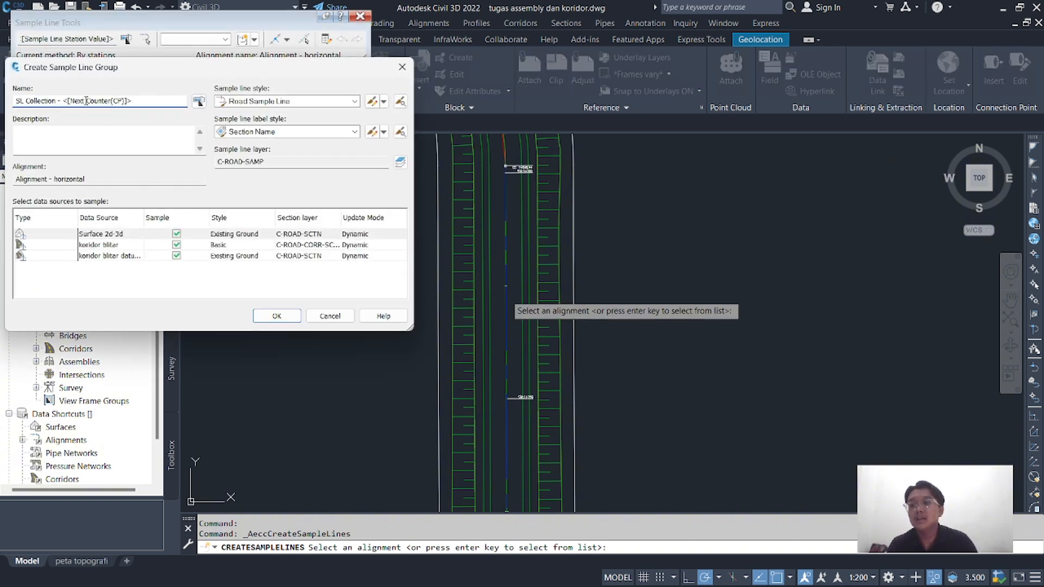
pyautogui.press('BackSpace')
pyautogui.press('BackSpace')
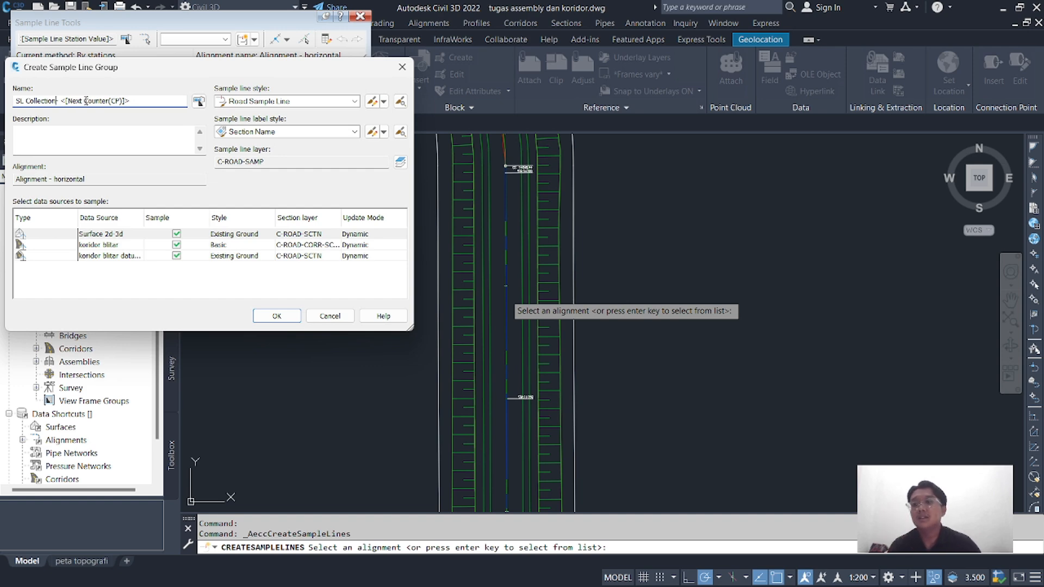
pyautogui.press('BackSpace')
pyautogui.press('BackSpace')
pyautogui.press('BackSpace')
pyautogui.press('BackSpace')
pyautogui.press('BackSpace')
pyautogui.press('BackSpace')
pyautogui.press('BackSpace')
pyautogui.press('BackSpace')
pyautogui.press('BackSpace')
pyautogui.press('BackSpace')
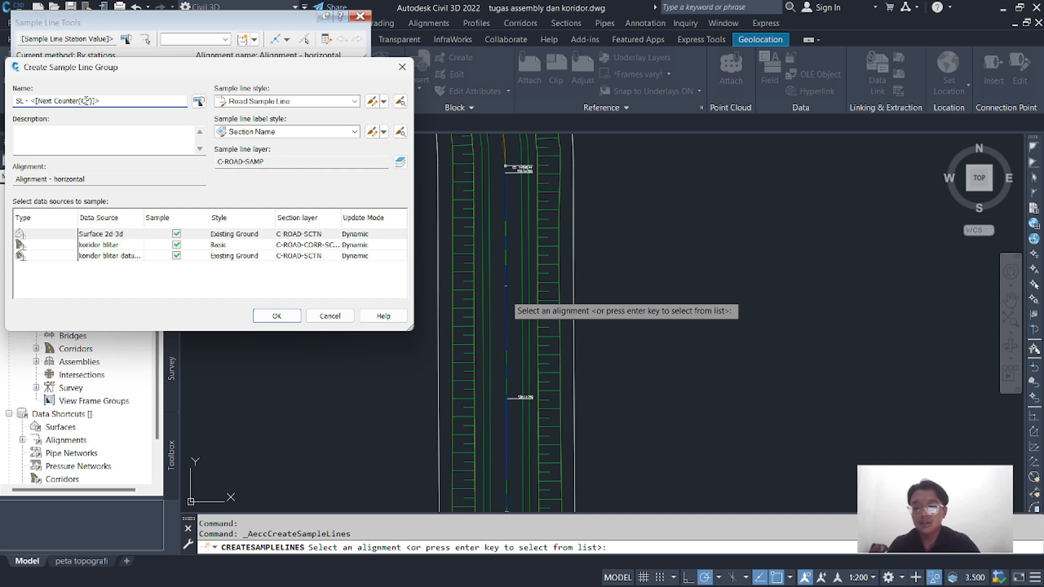
pyautogui.write('50 m')
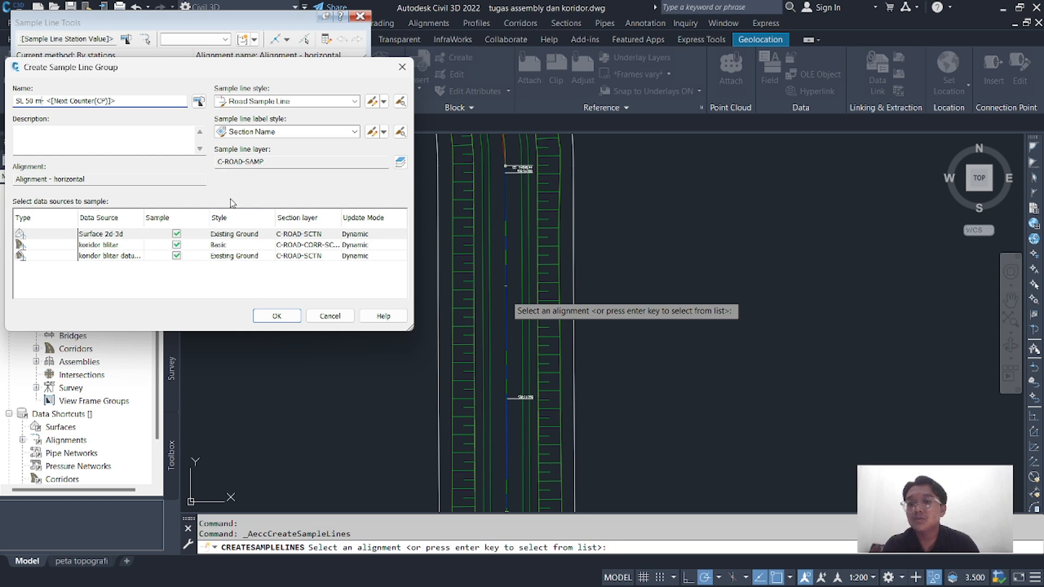
pyautogui.click(282, 317)
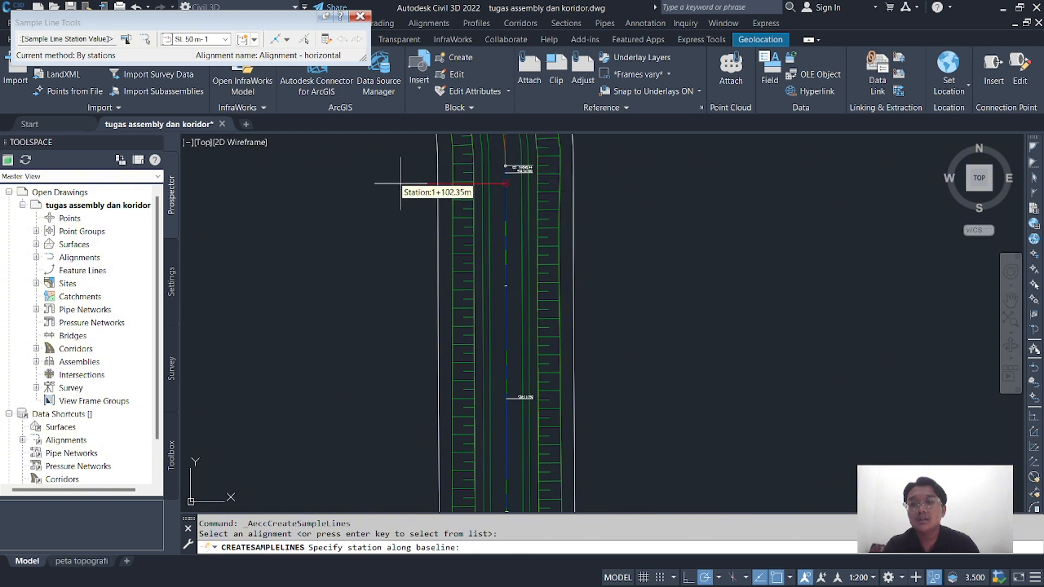
# Create sample lines by range of stations from 0+000.00 to 5+004.74 at 50 m increments with 15 m swath widths, and finish the command
pyautogui.click(66, 35)
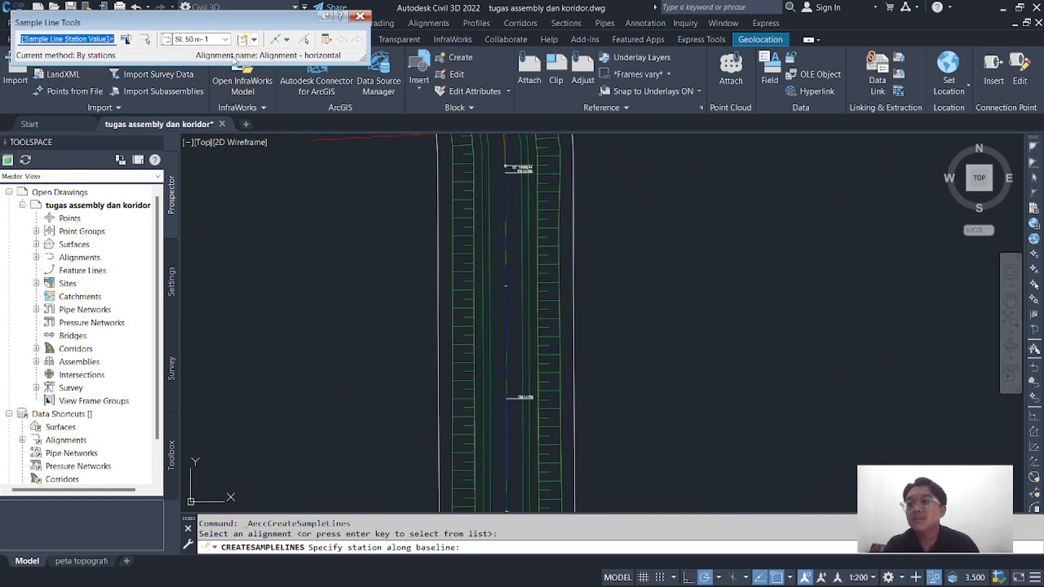
pyautogui.click(288, 40)
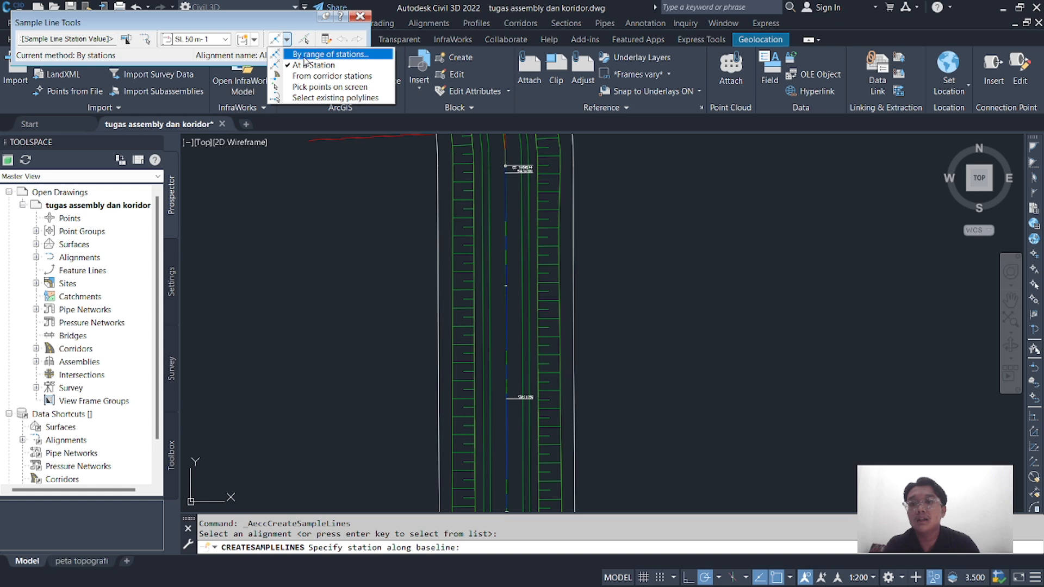
pyautogui.click(304, 58)
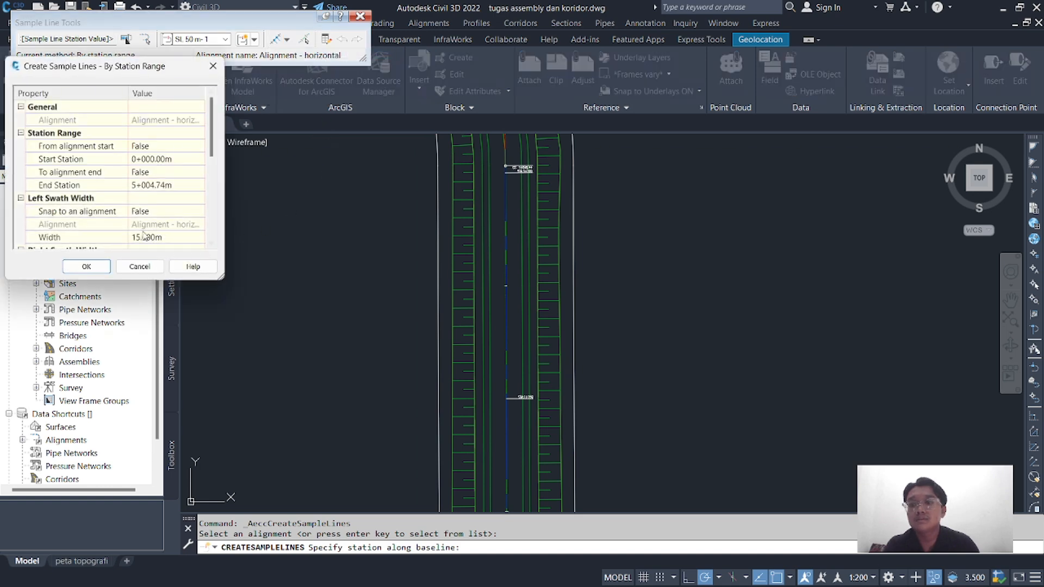
pyautogui.moveTo(211, 132); pyautogui.dragTo(209, 202)
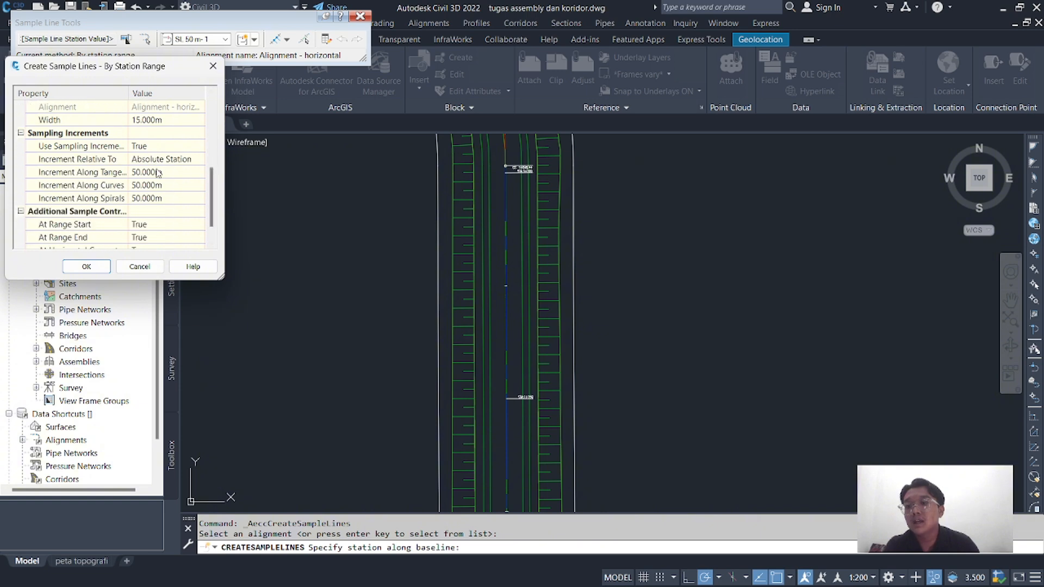
pyautogui.click(86, 267)
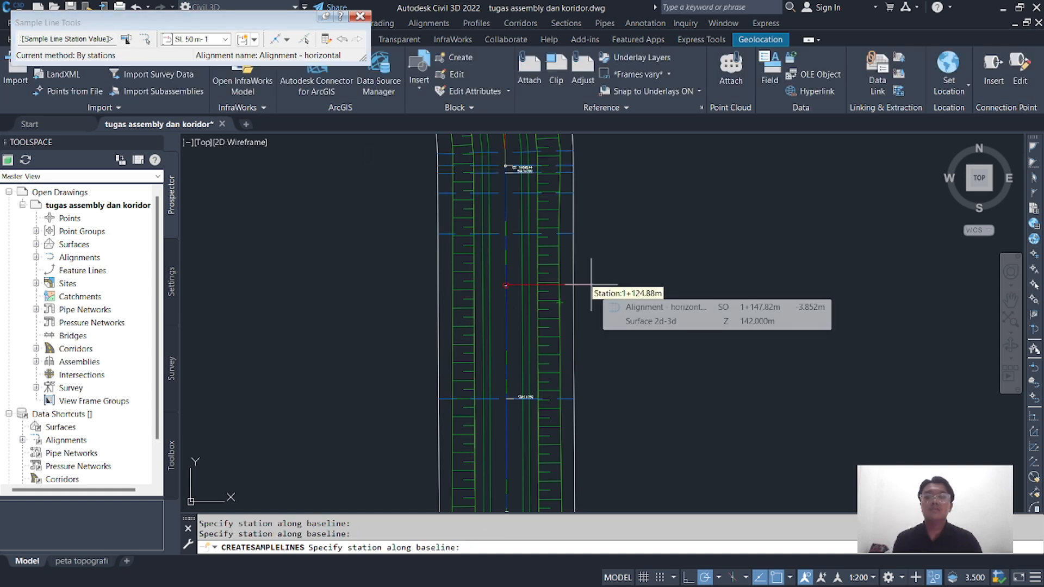
pyautogui.scroll(2, 589, 279)
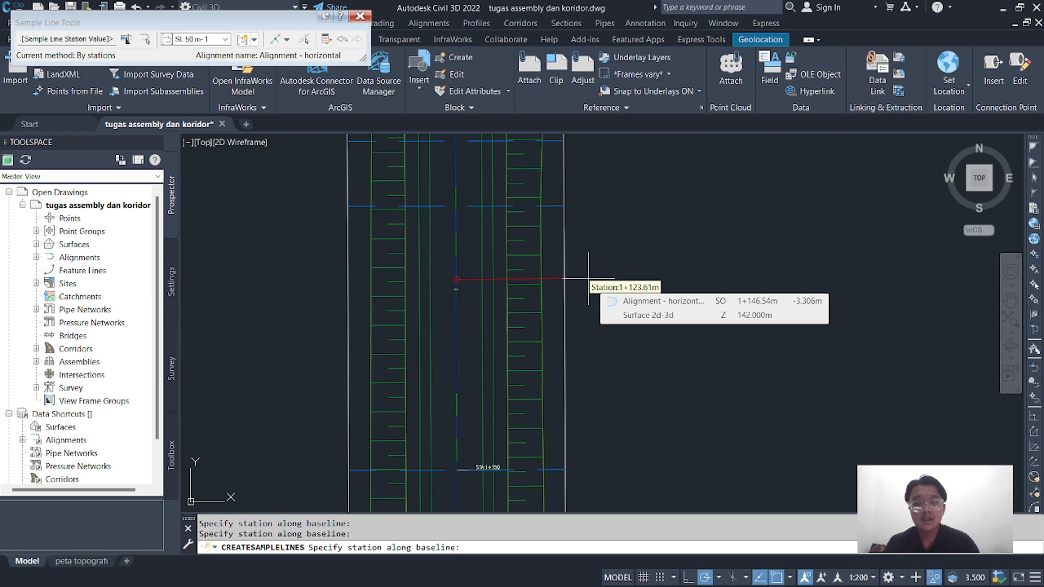
pyautogui.press('Return')
# Examine the new sample lines and their station labels up close and along the whole corridor
pyautogui.scroll(-2, 589, 279)
pyautogui.scroll(4, 571, 204)
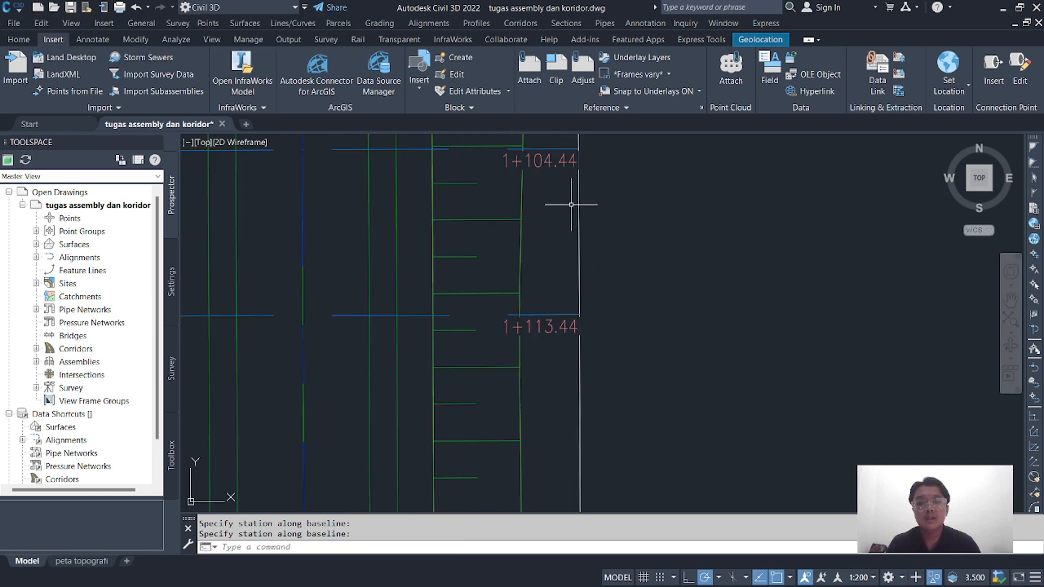
pyautogui.moveTo(571, 205); pyautogui.dragTo(559, 268, button='middle')
pyautogui.scroll(2, 542, 271)
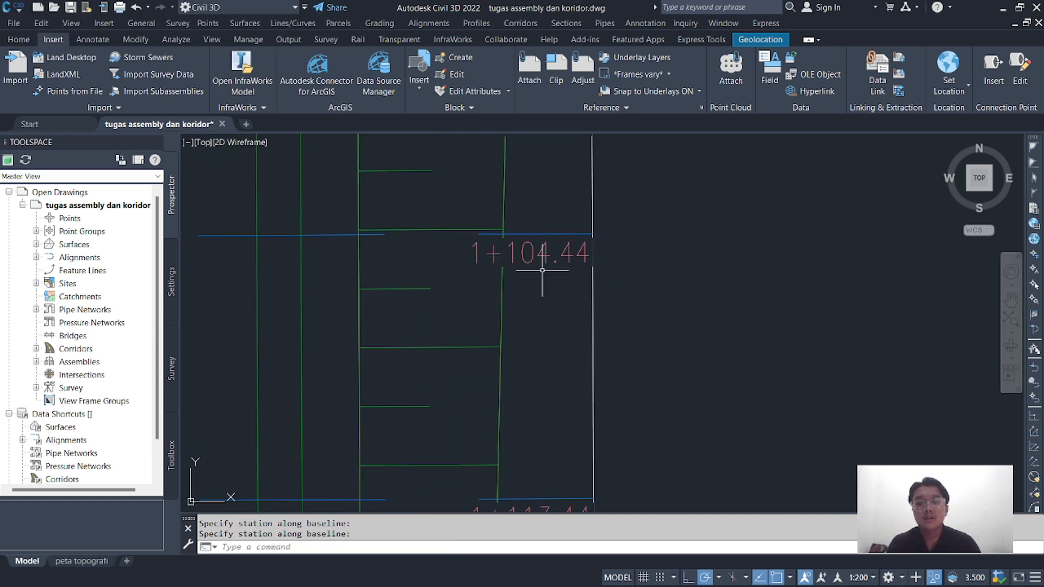
pyautogui.scroll(-2, 542, 270)
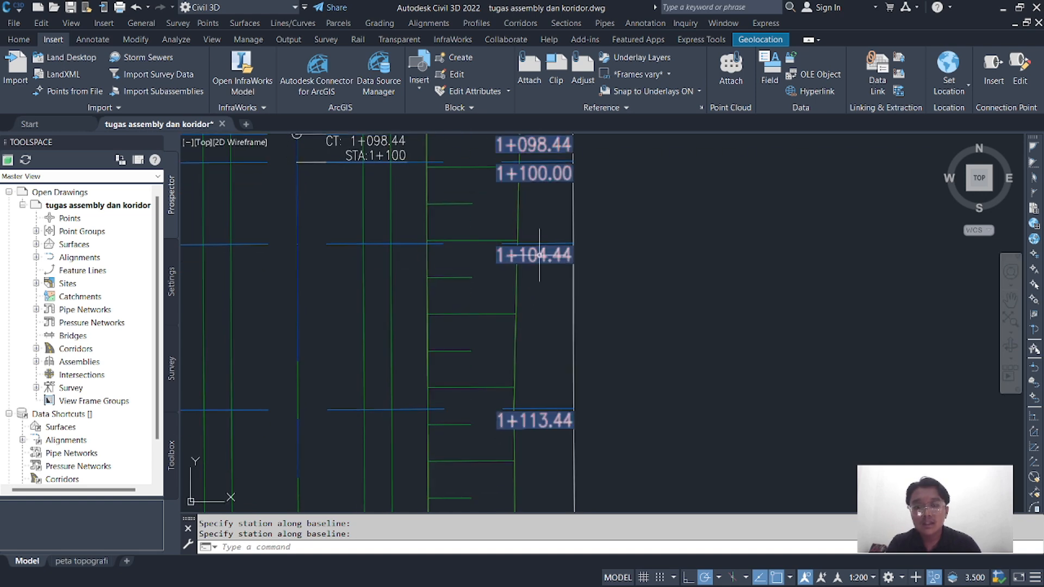
pyautogui.scroll(-4, 540, 270)
pyautogui.moveTo(540, 277)
pyautogui.mouseDown(button='middle')
pyautogui.moveTo(544, 291)
pyautogui.moveTo(559, 290)
pyautogui.moveTo(558, 269)
pyautogui.moveTo(542, 283)
pyautogui.mouseUp(button='middle')
pyautogui.scroll(4, 541, 282)
pyautogui.scroll(-4, 542, 283)
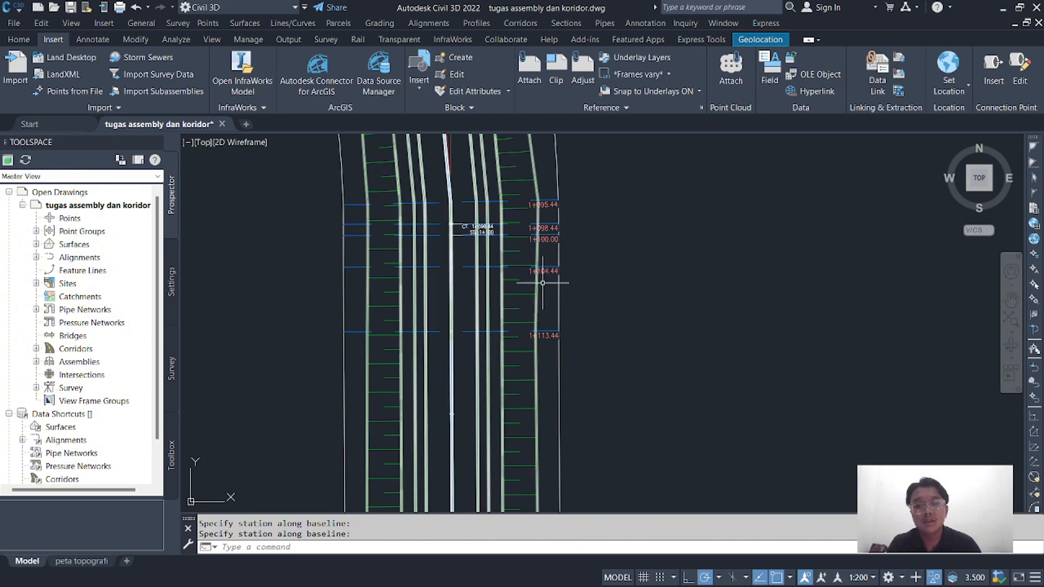
pyautogui.scroll(3, 545, 281)
pyautogui.scroll(-4, 548, 294)
pyautogui.moveTo(550, 296); pyautogui.dragTo(579, 296, button='middle')
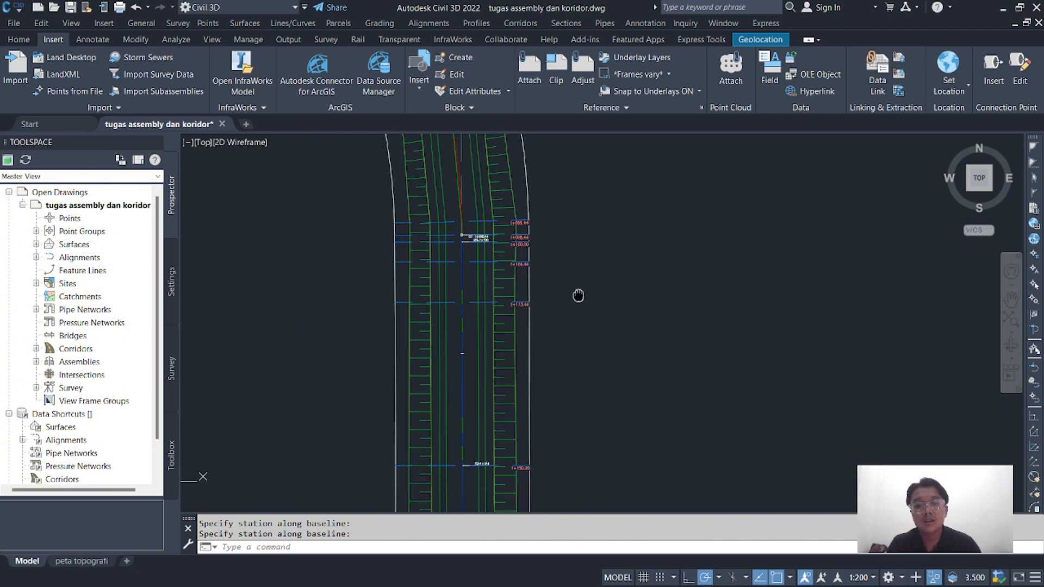
pyautogui.scroll(-12, 578, 296)
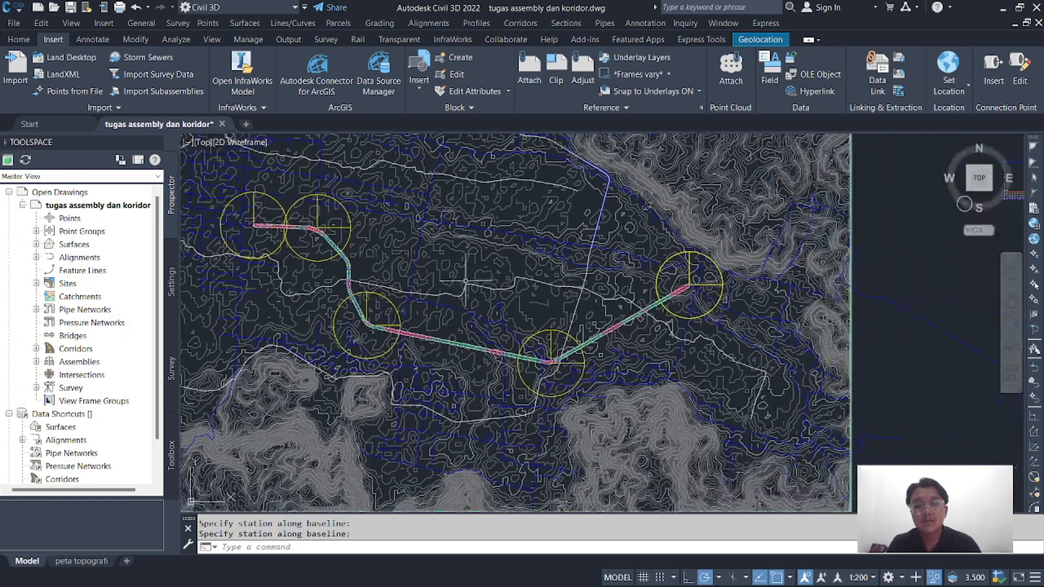
pyautogui.scroll(-6, 465, 281)
pyautogui.moveTo(722, 275); pyautogui.dragTo(559, 276, button='middle')
pyautogui.scroll(8, 447, 301)
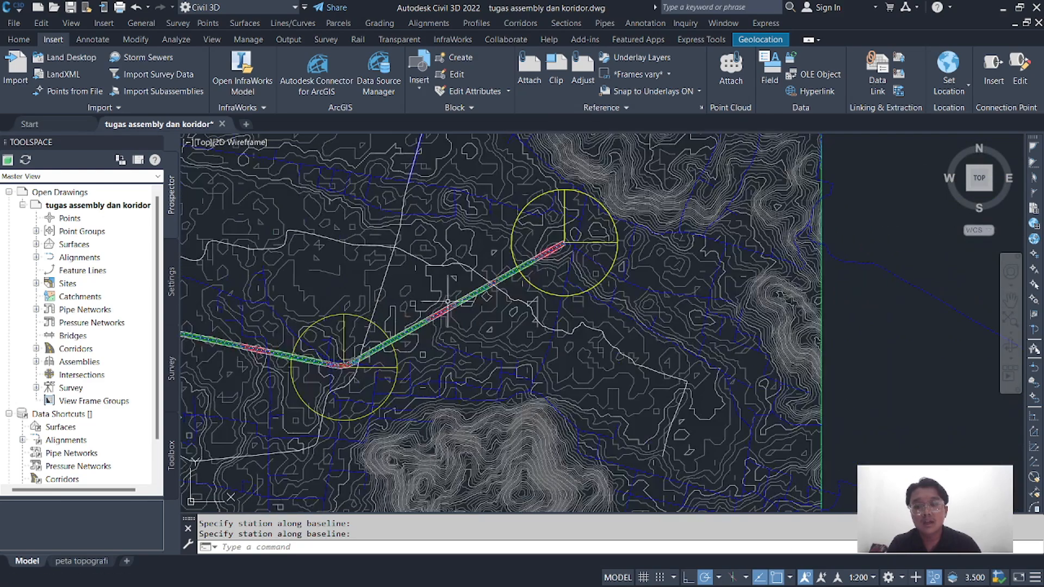
pyautogui.scroll(8, 447, 300)
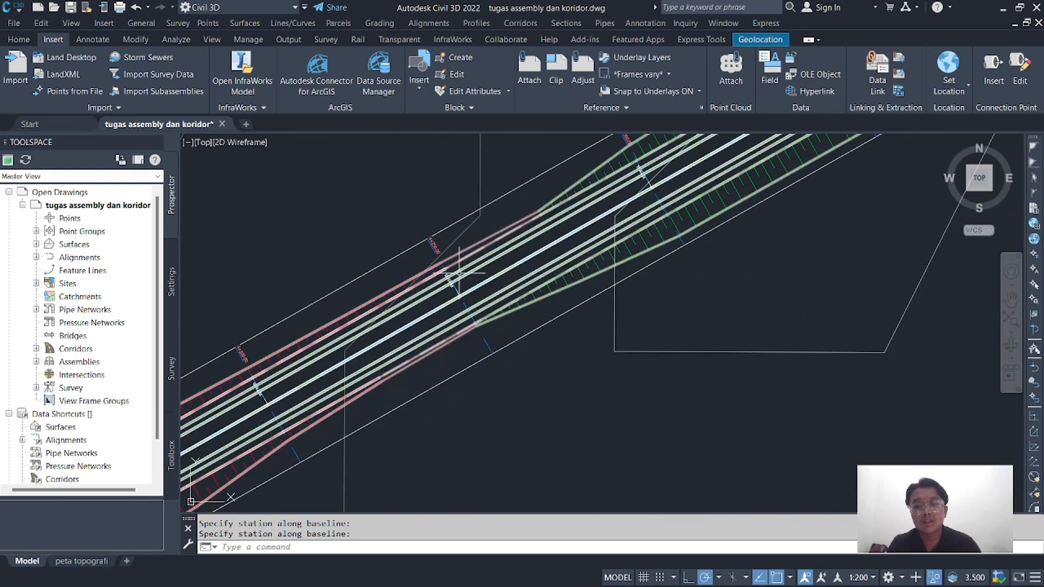
# Start creating multiple section views for sample line group SL 50 m- 1, prefixing the section view name with "CS KU"
pyautogui.scroll(-10, 460, 273)
pyautogui.moveTo(626, 266); pyautogui.dragTo(379, 330, button='middle')
pyautogui.moveTo(694, 253); pyautogui.dragTo(467, 316, button='middle')
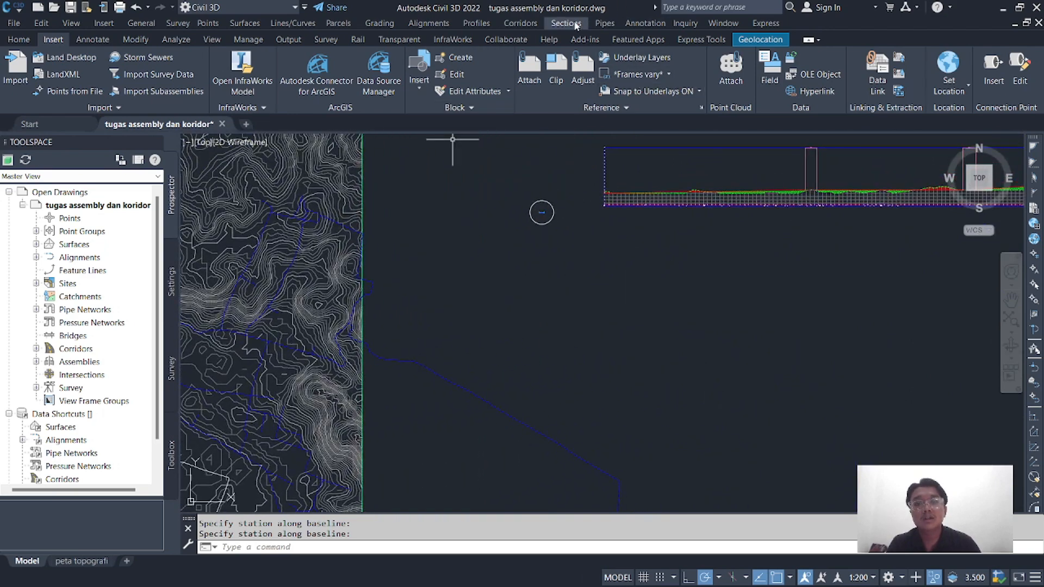
pyautogui.click(576, 26)
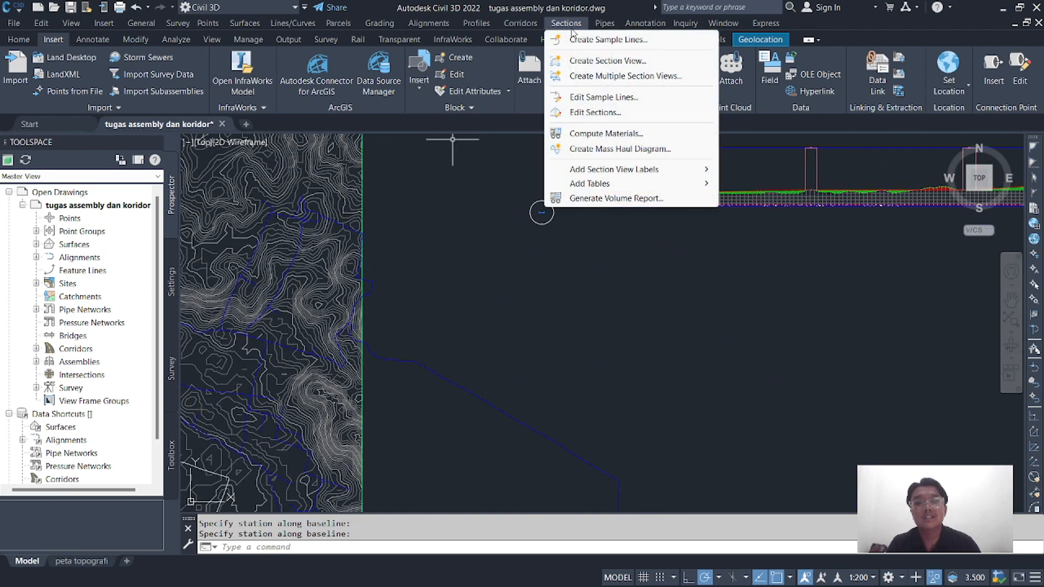
pyautogui.click(593, 77)
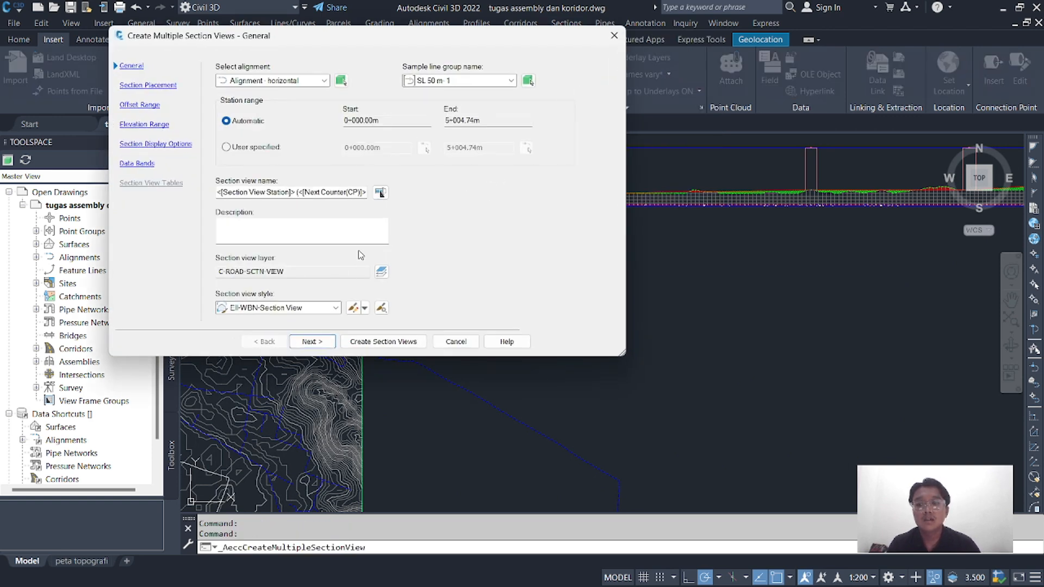
pyautogui.click(219, 194)
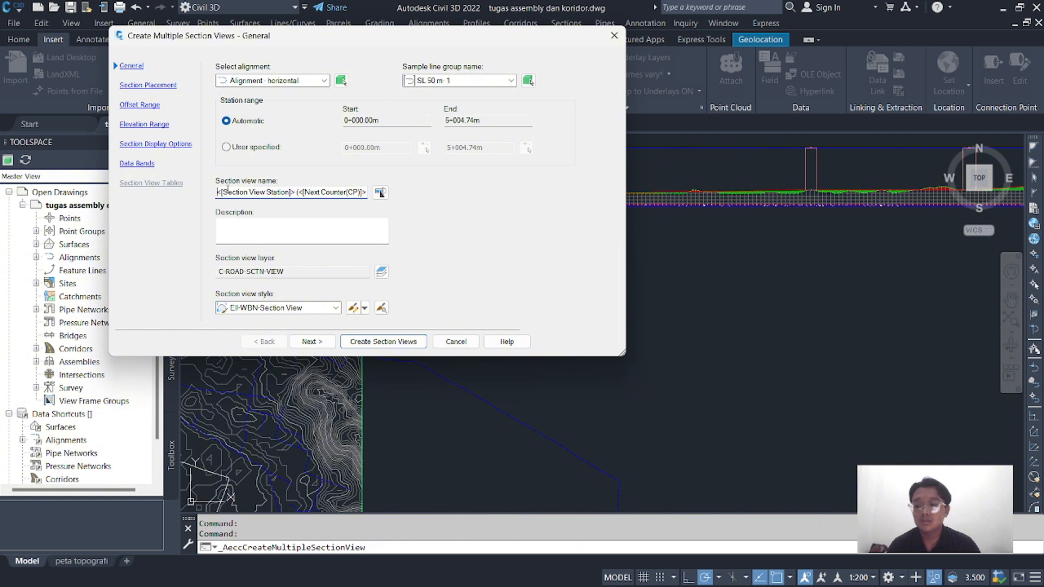
pyautogui.write('CCS')
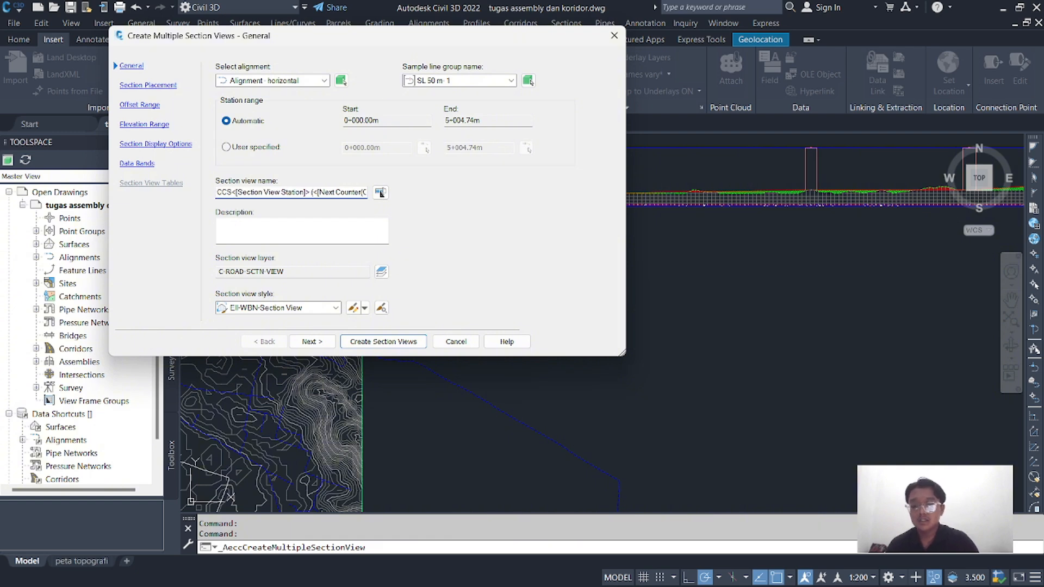
pyautogui.press('BackSpace')
pyautogui.press('BackSpace')
pyautogui.write('S KU')
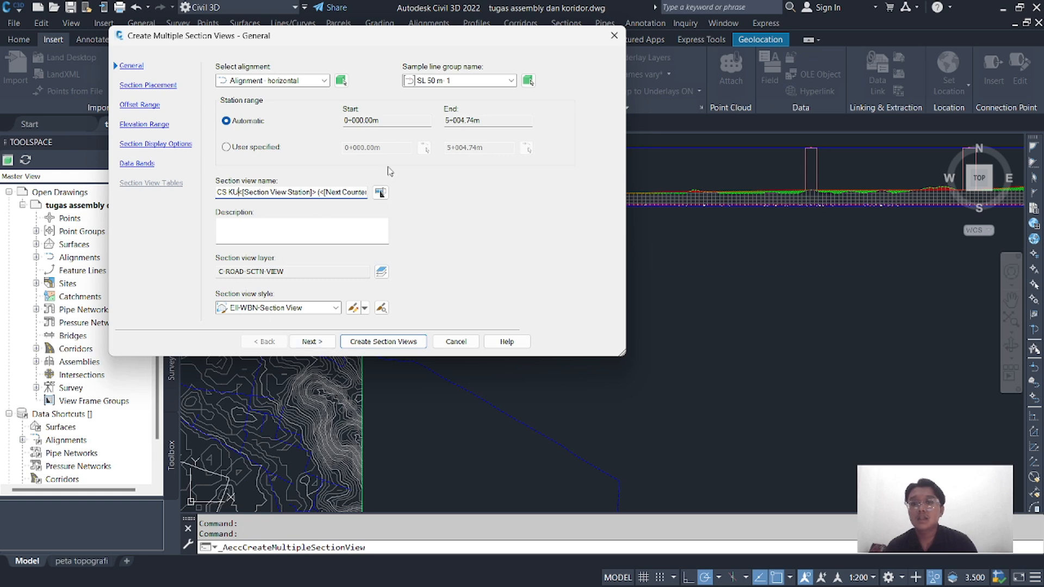
pyautogui.click(308, 341)
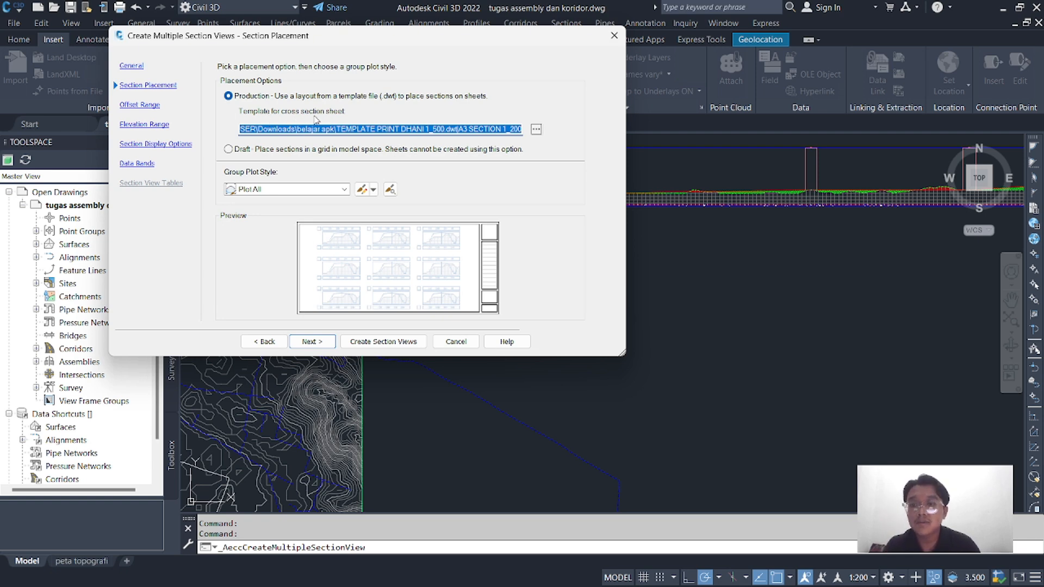
# Use production placement with the A3 SECTION 1_200 layout of TEMPLATE PRINT DHANI 1_500.dwt, keeping automatic offset and elevation ranges
pyautogui.click(537, 129)
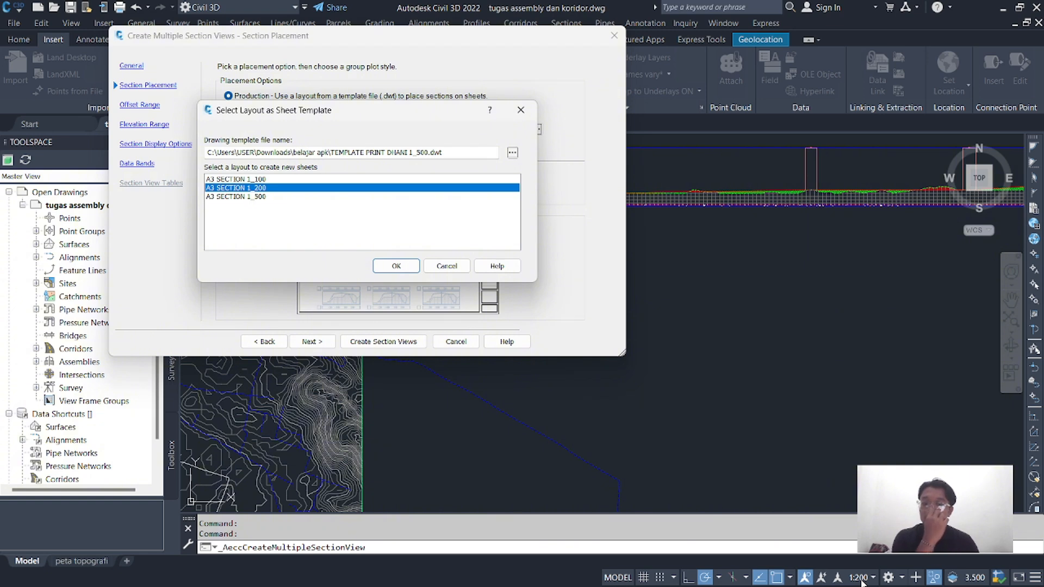
pyautogui.click(396, 265)
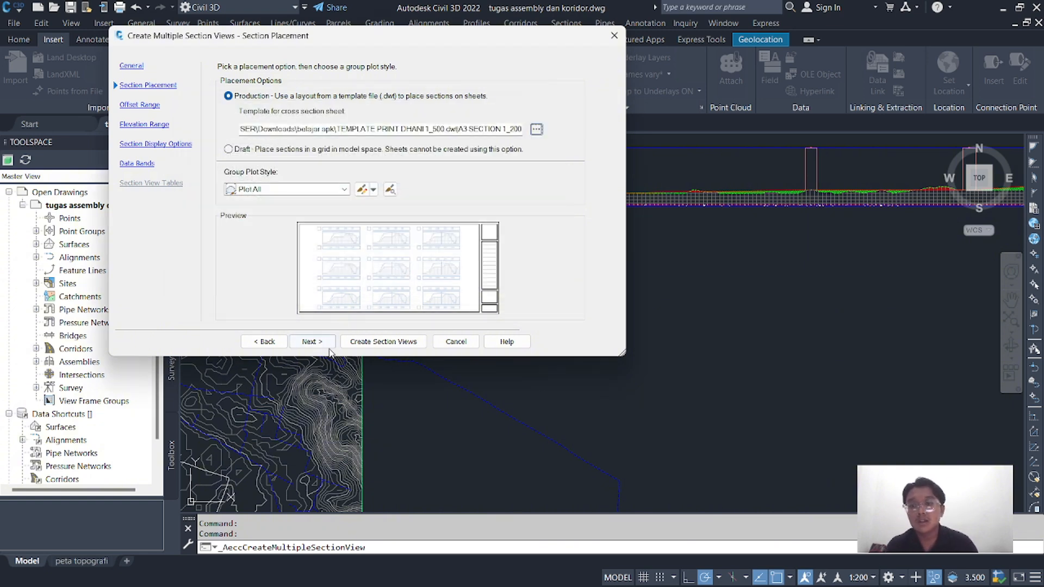
pyautogui.click(313, 342)
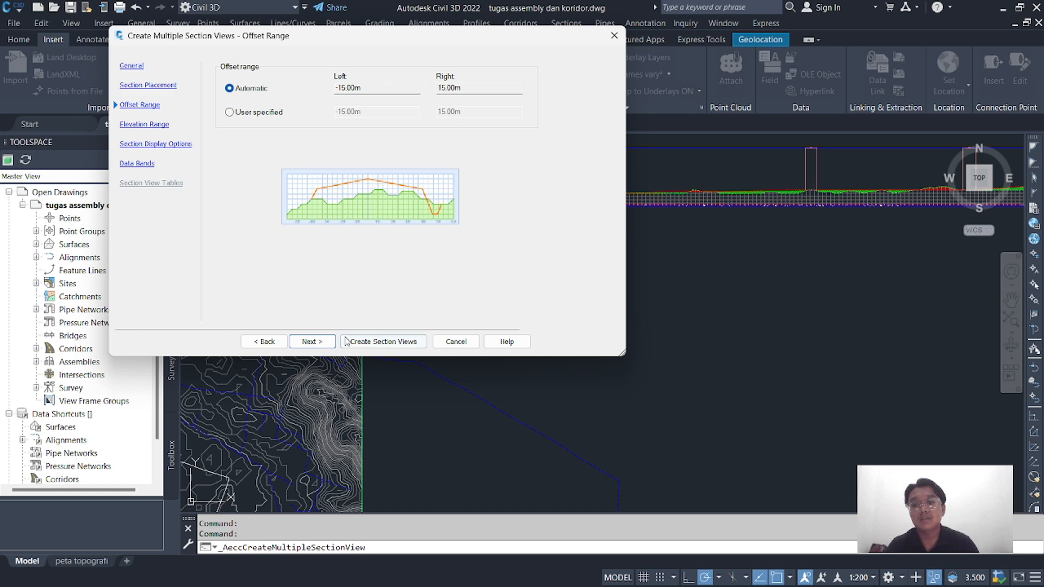
pyautogui.click(312, 342)
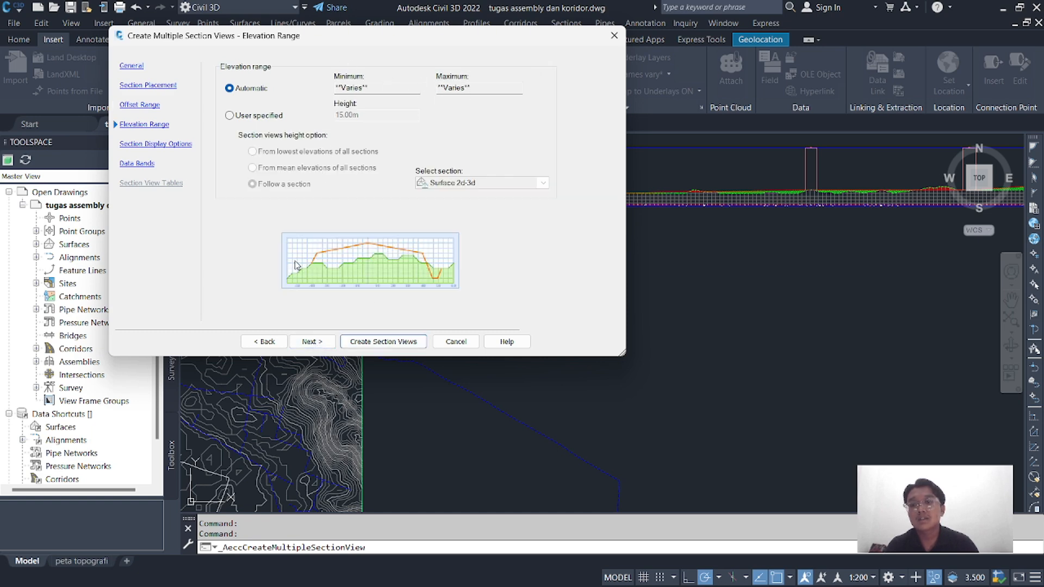
pyautogui.click(308, 342)
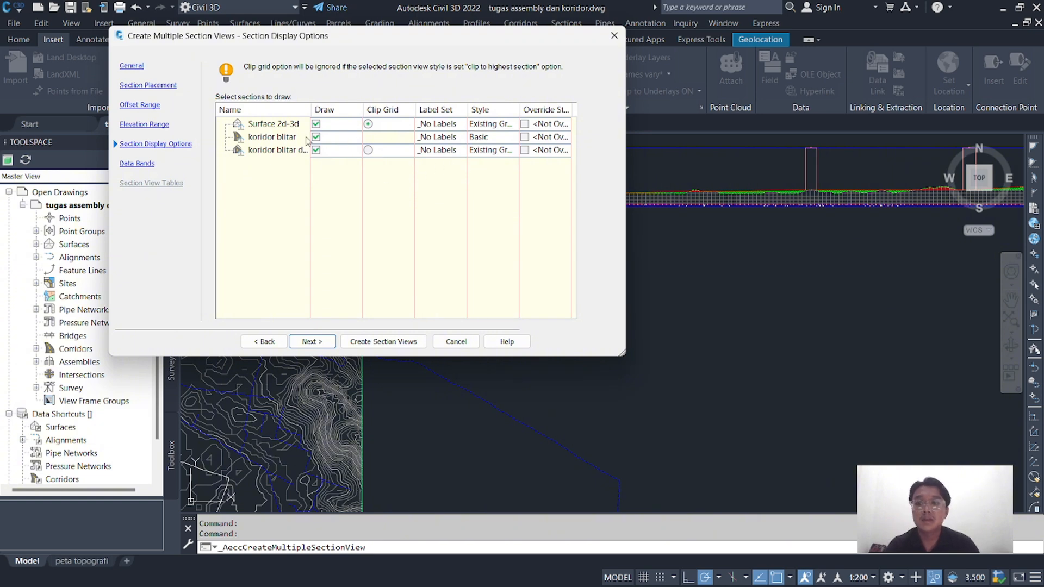
# Set the section style of Surface 2d-3d to EII-WBN-Existing Ground
pyautogui.click(485, 124)
pyautogui.click(496, 235)
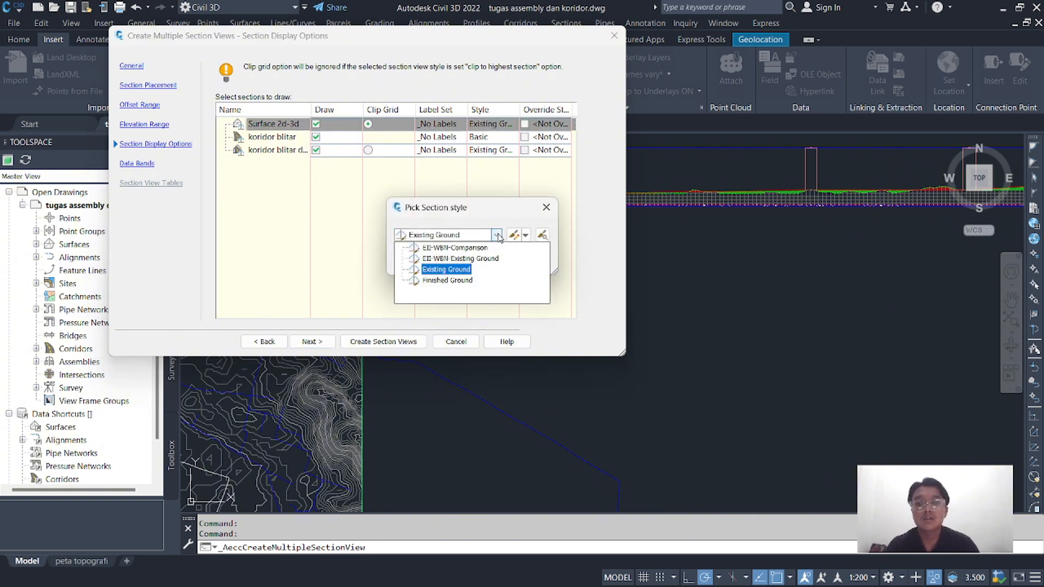
pyautogui.click(480, 260)
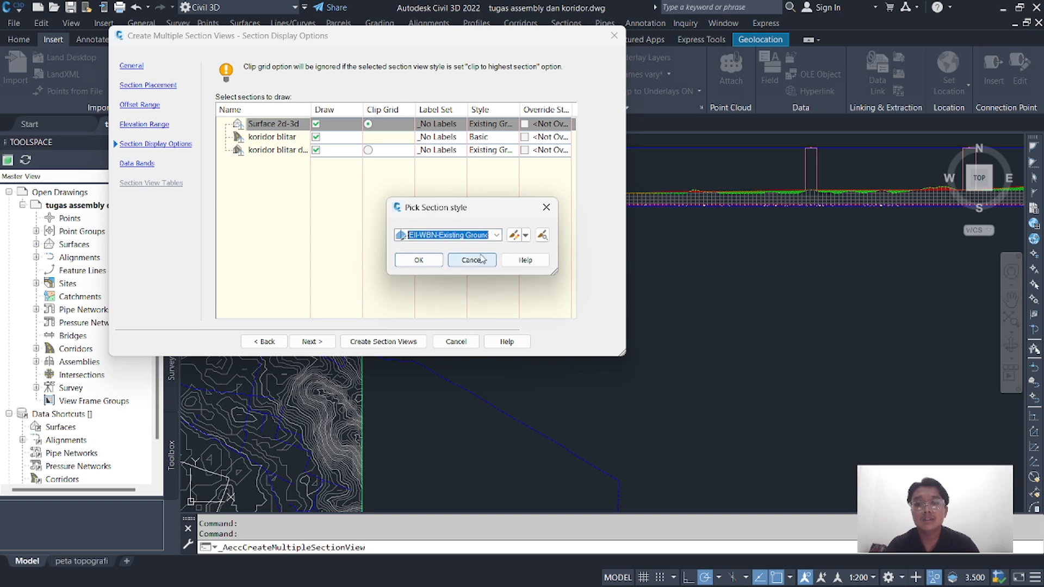
pyautogui.click(420, 262)
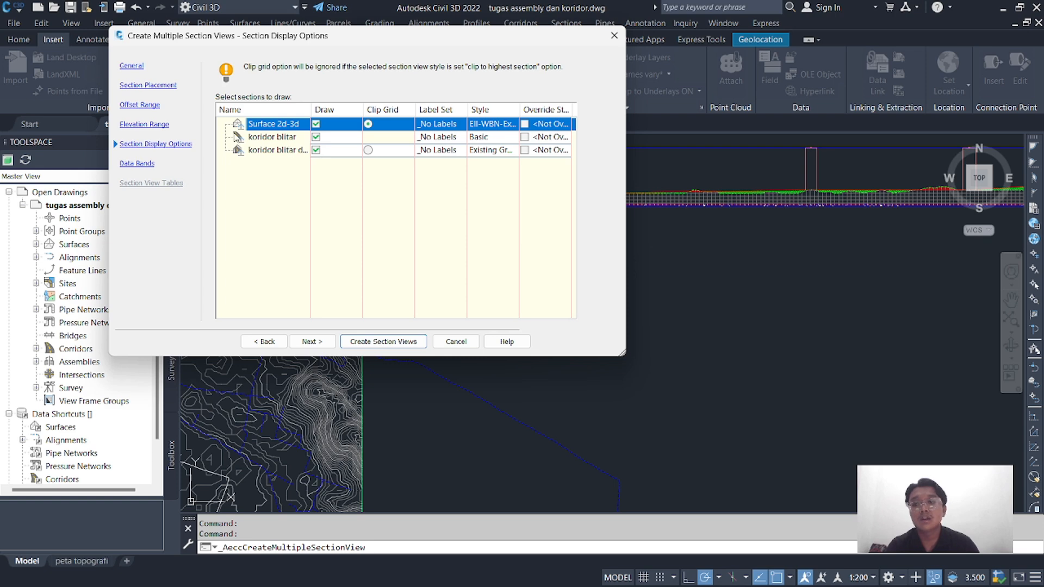
# Set the code set style of the koridor blitar corridor section to EII-WBN-Code Set Style
pyautogui.click(486, 138)
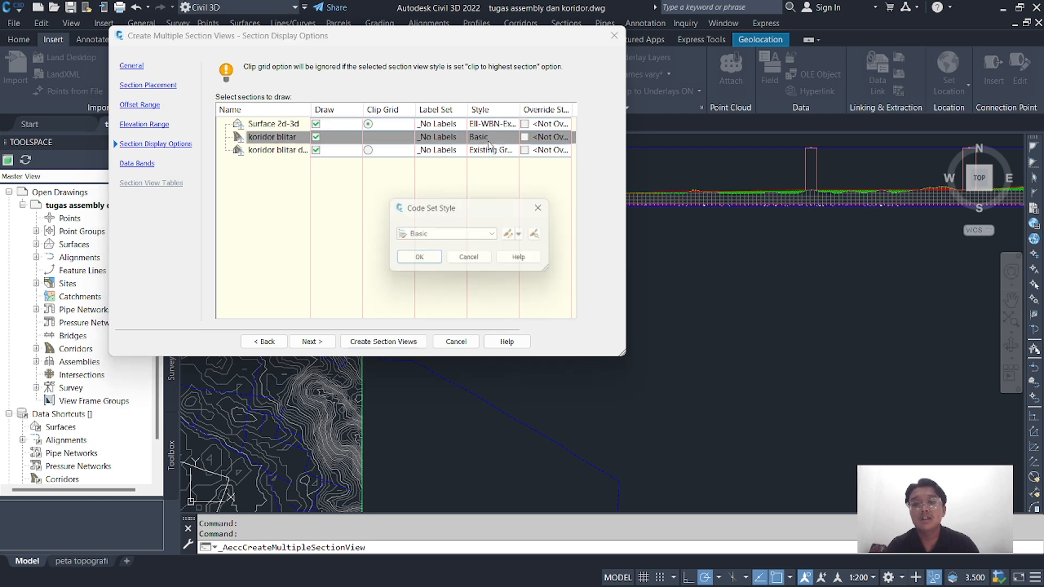
pyautogui.click(497, 235)
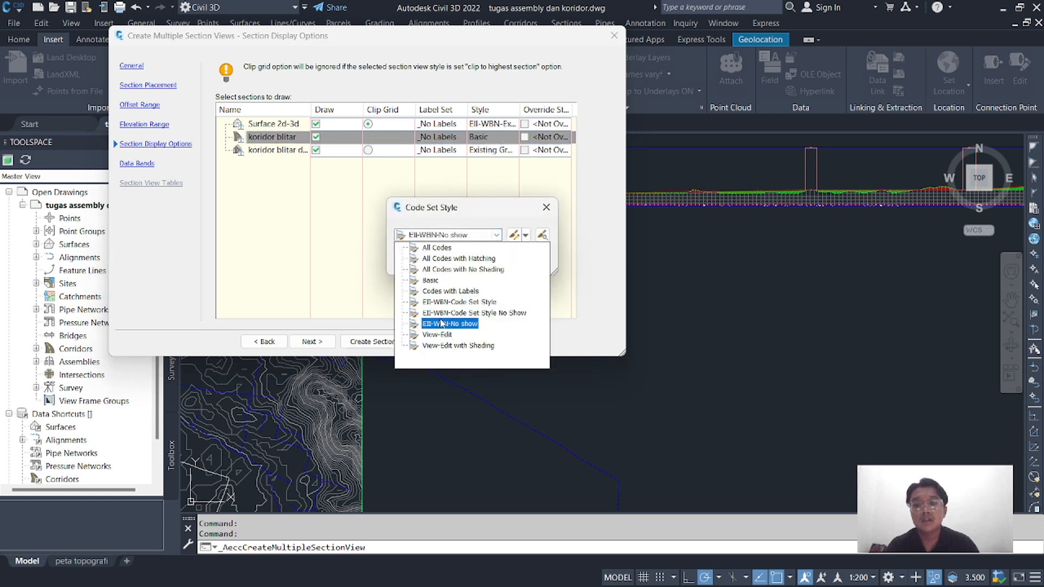
pyautogui.click(460, 303)
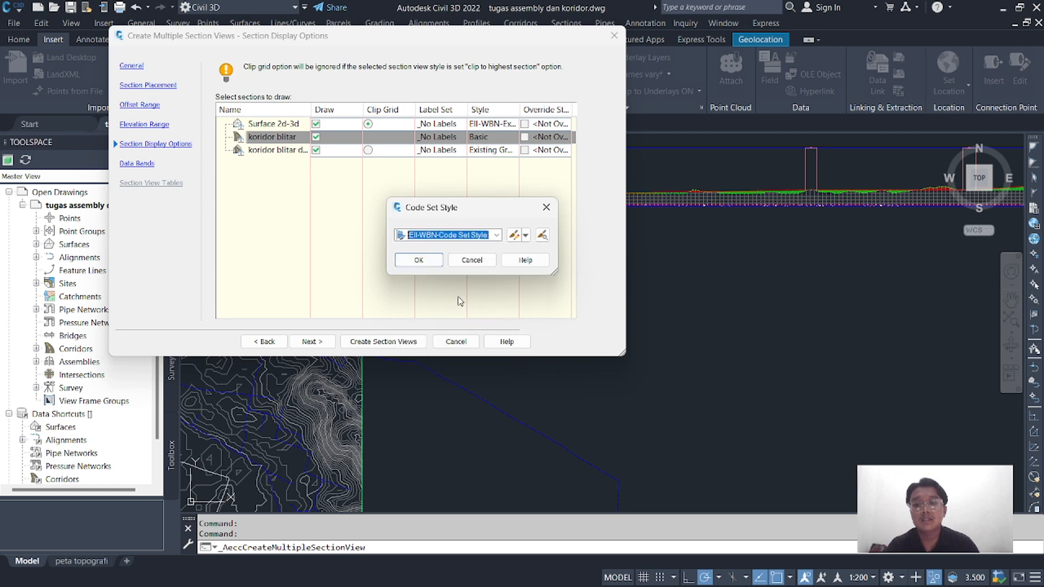
pyautogui.click(423, 260)
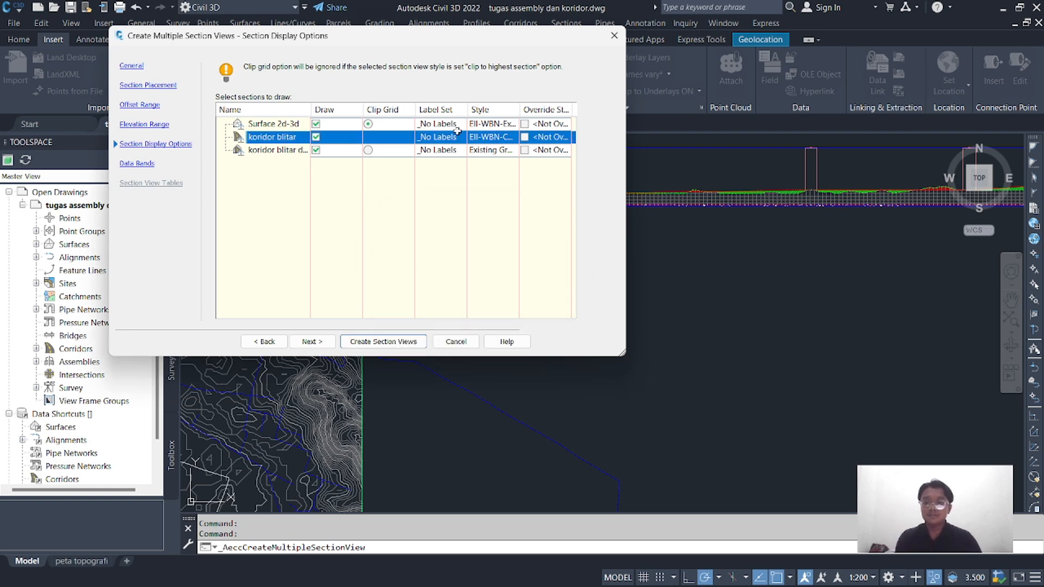
# Set the section style of the koridor blitar datum surface to EII-WBN-Comparison and continue to the data bands
pyautogui.click(494, 150)
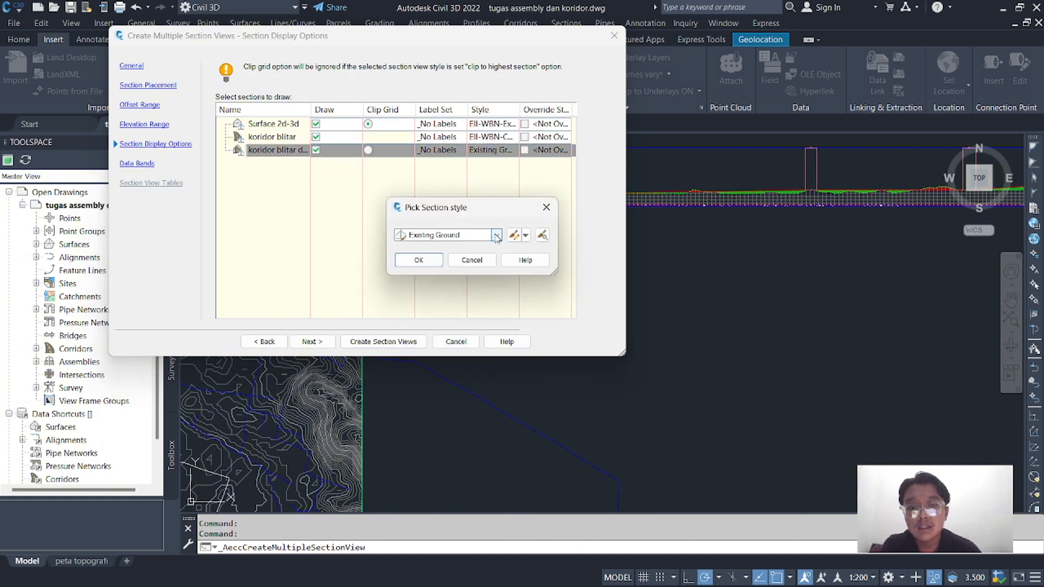
pyautogui.click(497, 235)
pyautogui.click(461, 250)
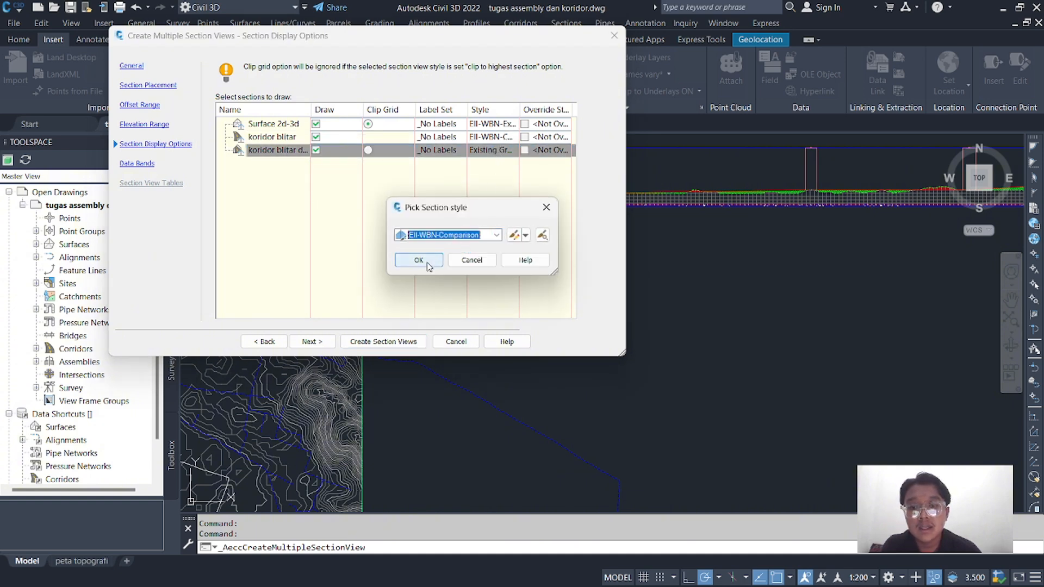
pyautogui.click(428, 264)
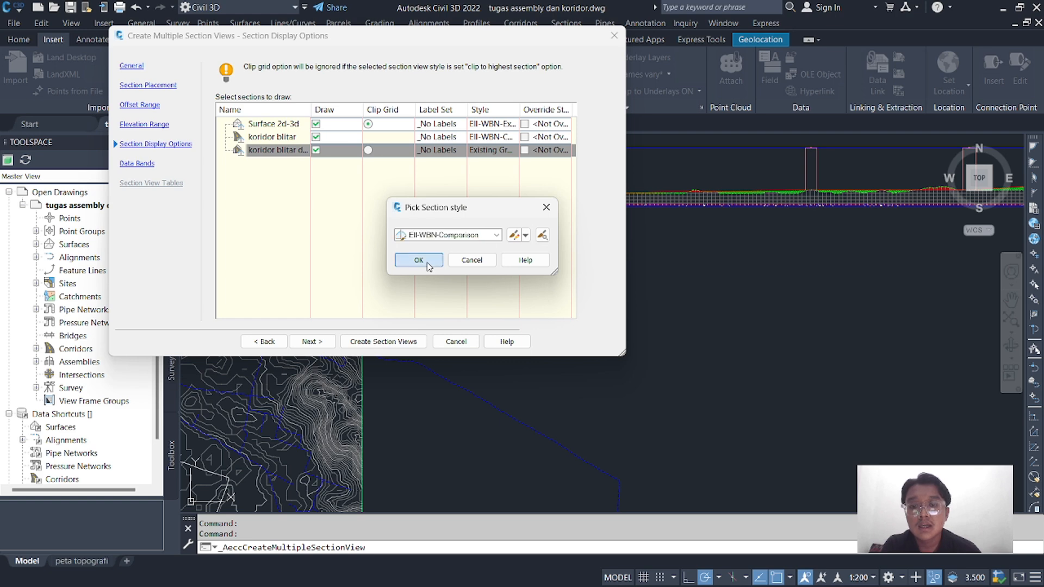
pyautogui.click(319, 343)
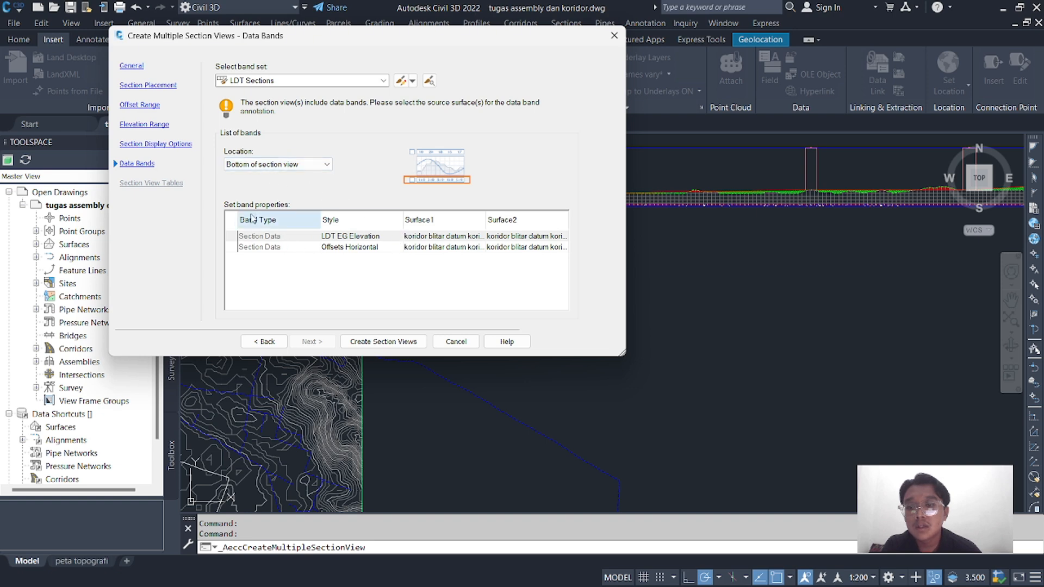
# Assign Surface 2d-3d as Surface1 for both section data bands and create the section views just below the start of the profile view
pyautogui.click(444, 239)
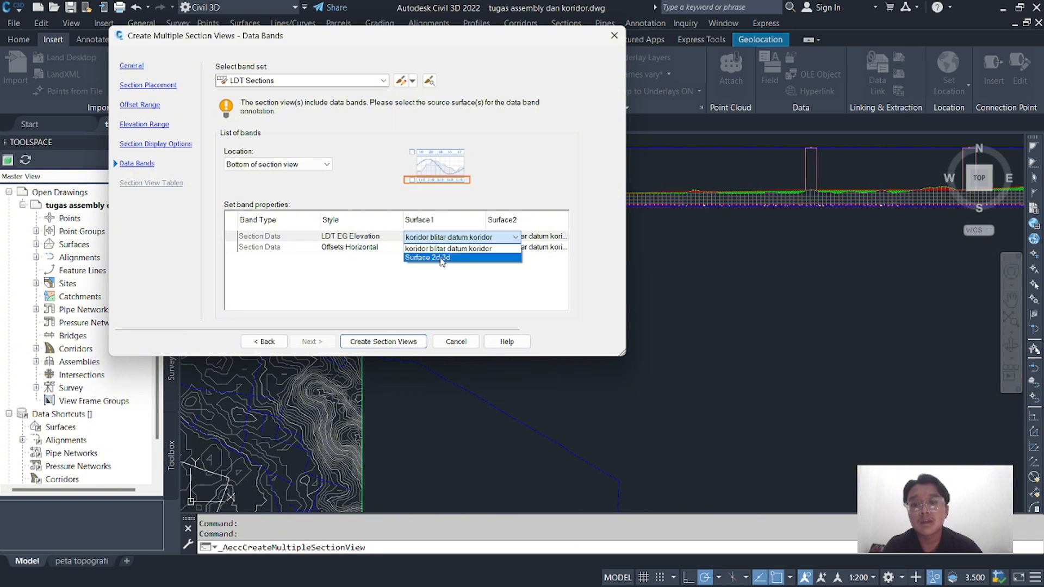
pyautogui.click(435, 257)
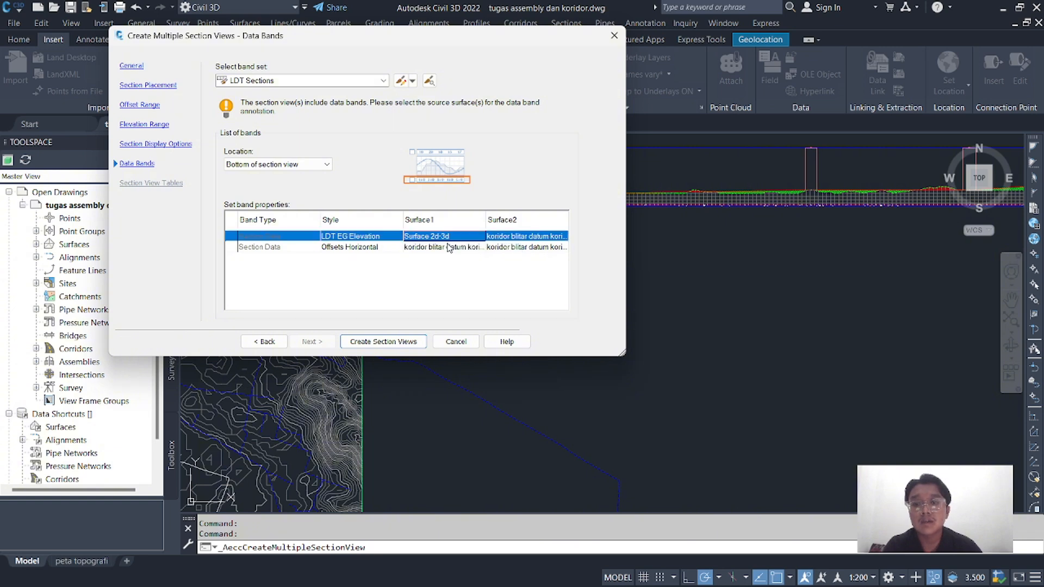
pyautogui.click(435, 247)
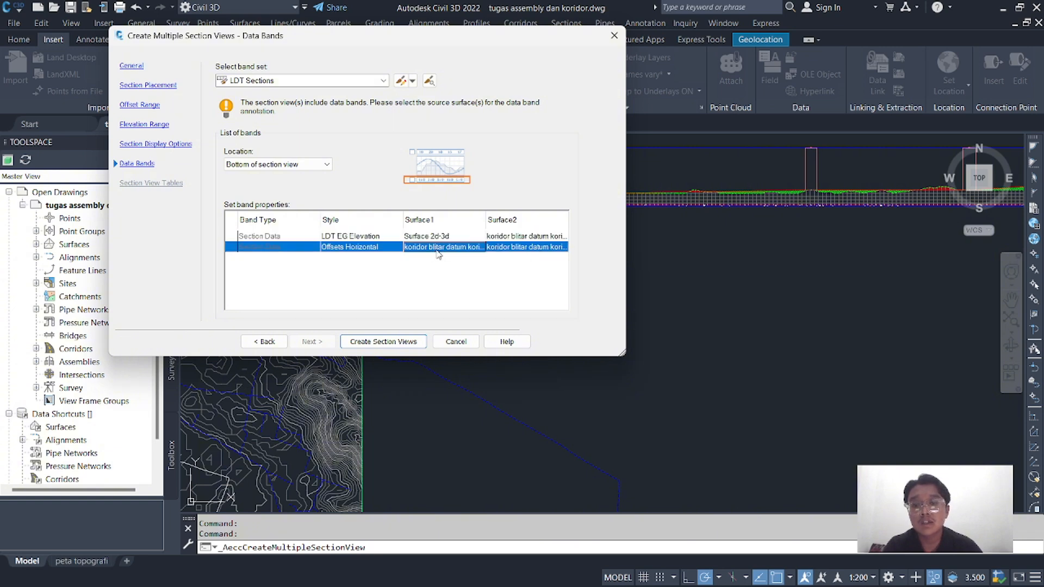
pyautogui.click(437, 249)
pyautogui.click(444, 269)
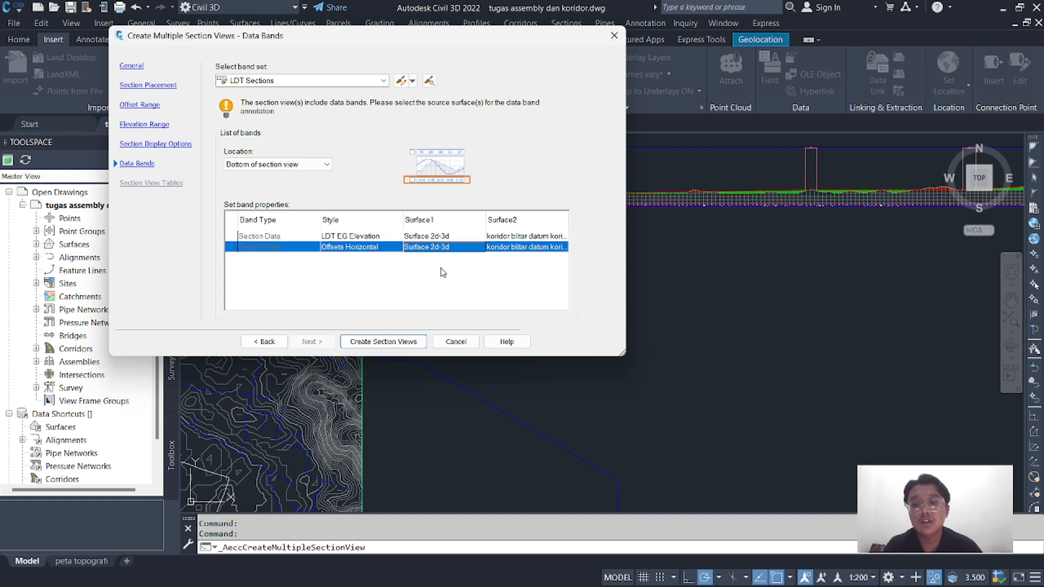
pyautogui.click(387, 342)
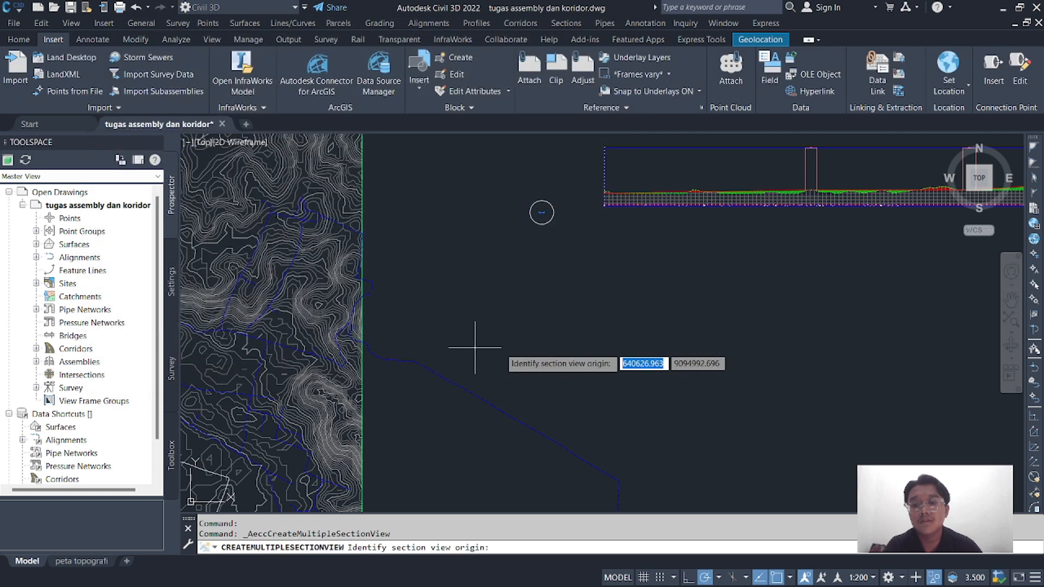
pyautogui.click(606, 242)
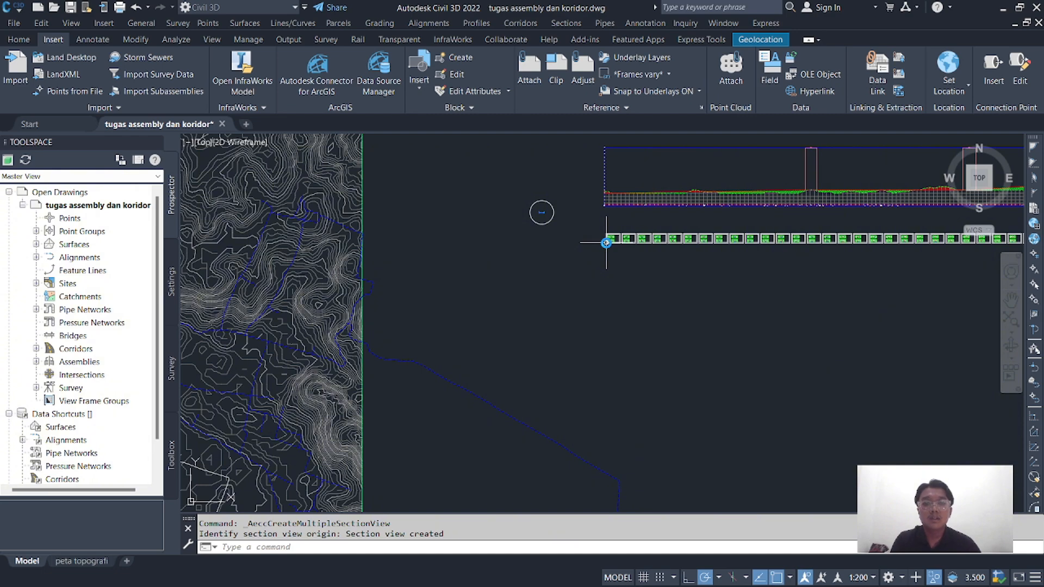
# Examine the first sheets of section views, checking the slope labels, elevations and ground lines at stations 0+000.00 and 0+050.00
pyautogui.scroll(4, 621, 233)
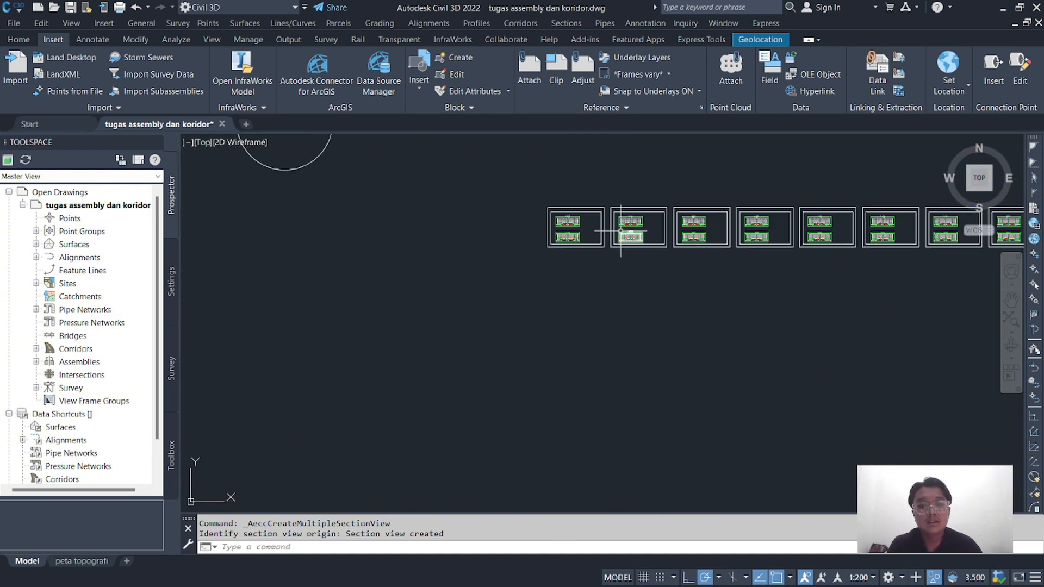
pyautogui.scroll(5, 566, 235)
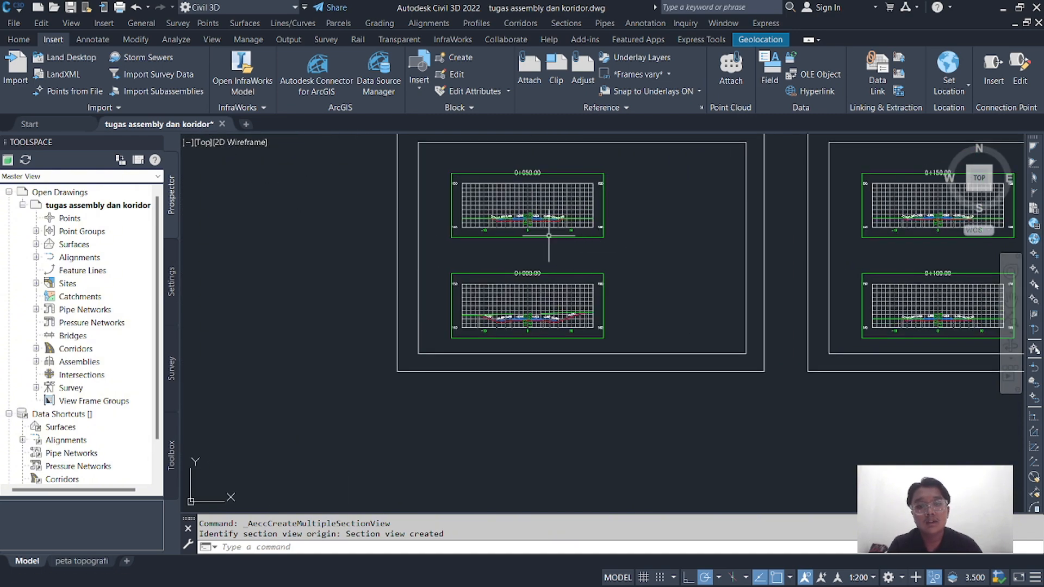
pyautogui.scroll(7, 548, 235)
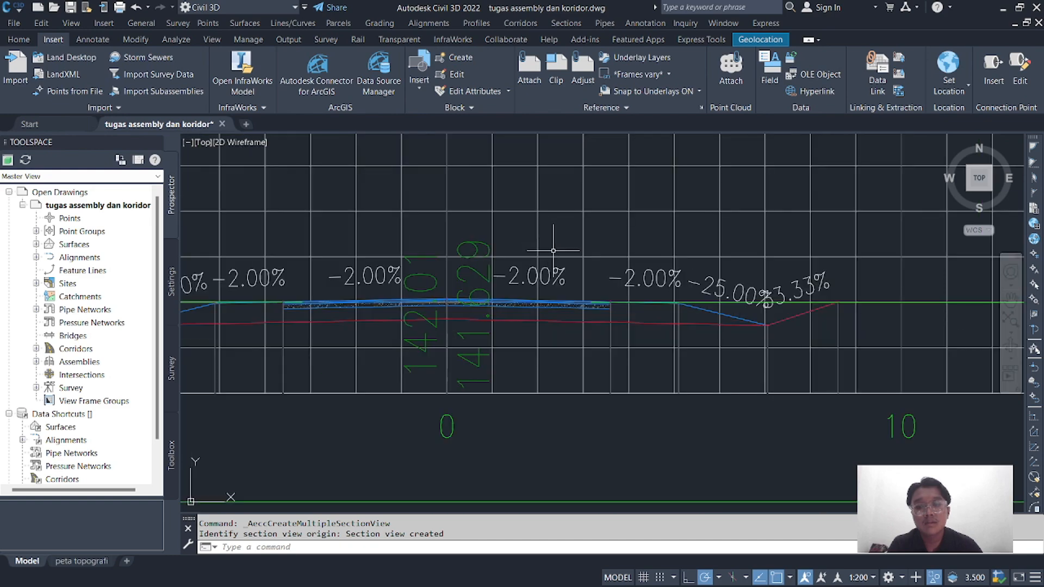
pyautogui.scroll(-6, 553, 260)
pyautogui.moveTo(568, 308); pyautogui.dragTo(611, 246, button='middle')
pyautogui.scroll(6, 562, 259)
pyautogui.scroll(-6, 609, 251)
pyautogui.moveTo(604, 327); pyautogui.dragTo(606, 298, button='middle')
pyautogui.scroll(-4, 602, 255)
pyautogui.scroll(5, 587, 307)
pyautogui.scroll(-3, 587, 307)
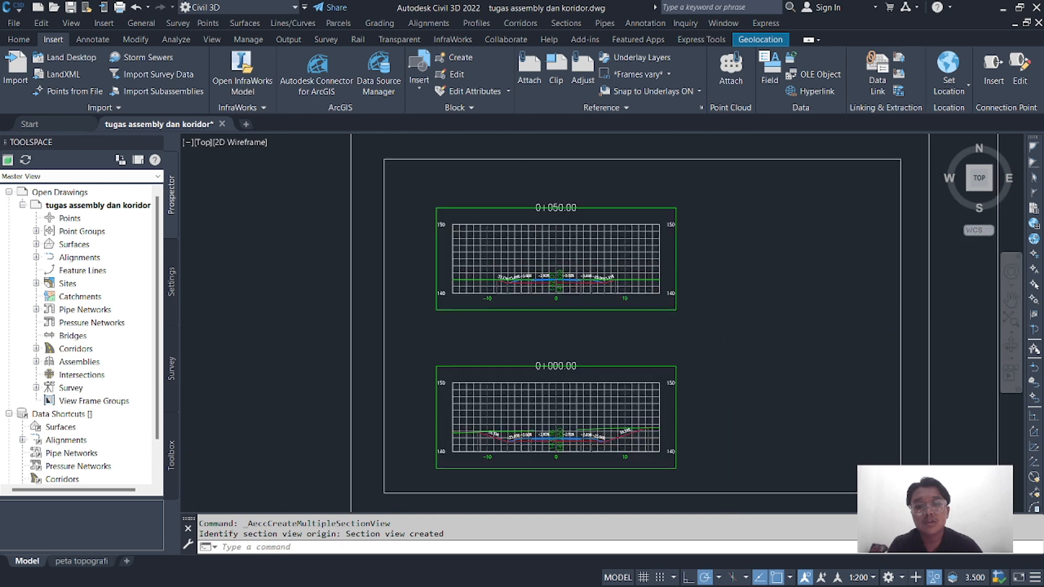
pyautogui.scroll(-2, 582, 303)
pyautogui.scroll(4, 538, 359)
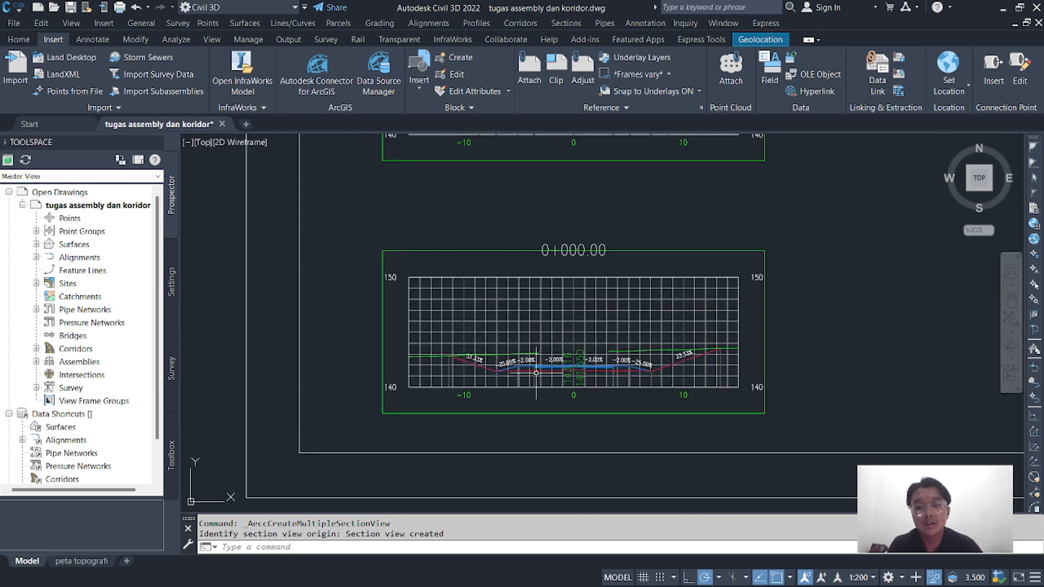
pyautogui.scroll(-4, 536, 373)
pyautogui.moveTo(587, 309)
pyautogui.mouseDown(button='middle')
pyautogui.moveTo(649, 234)
pyautogui.moveTo(557, 302)
pyautogui.mouseUp(button='middle')
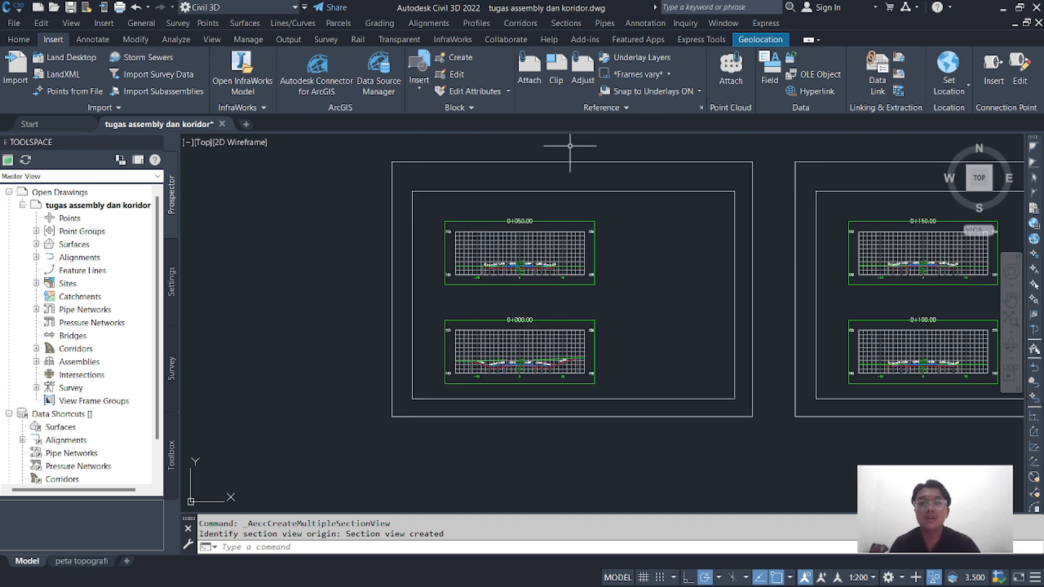
# Compute cut and fill materials for sample line group SL 50 m- 1, using Surface 2d-3d as EG and koridor blitar datum koridor as DATUM
pyautogui.click(568, 23)
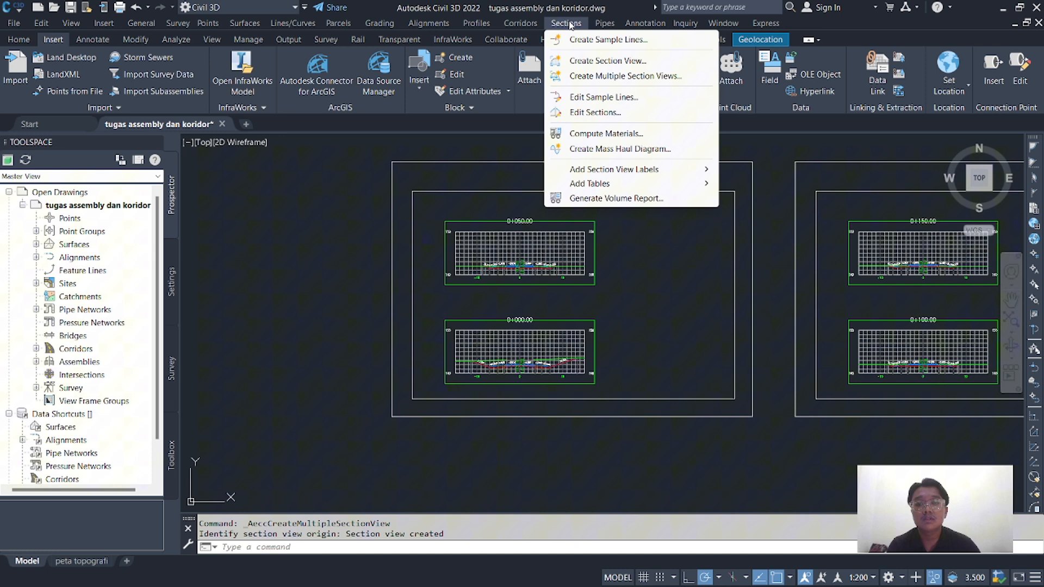
pyautogui.click(606, 133)
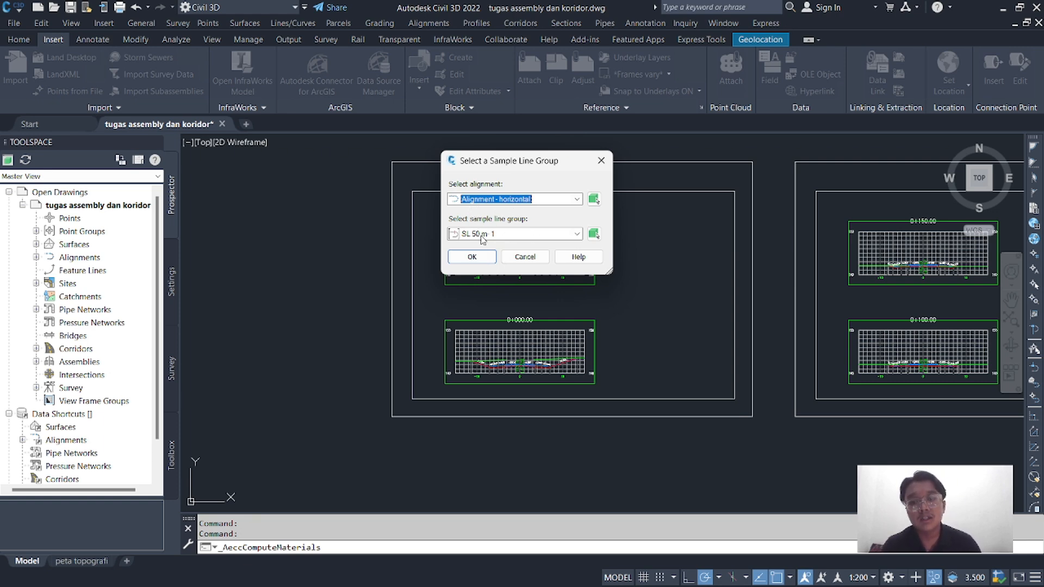
pyautogui.click(473, 257)
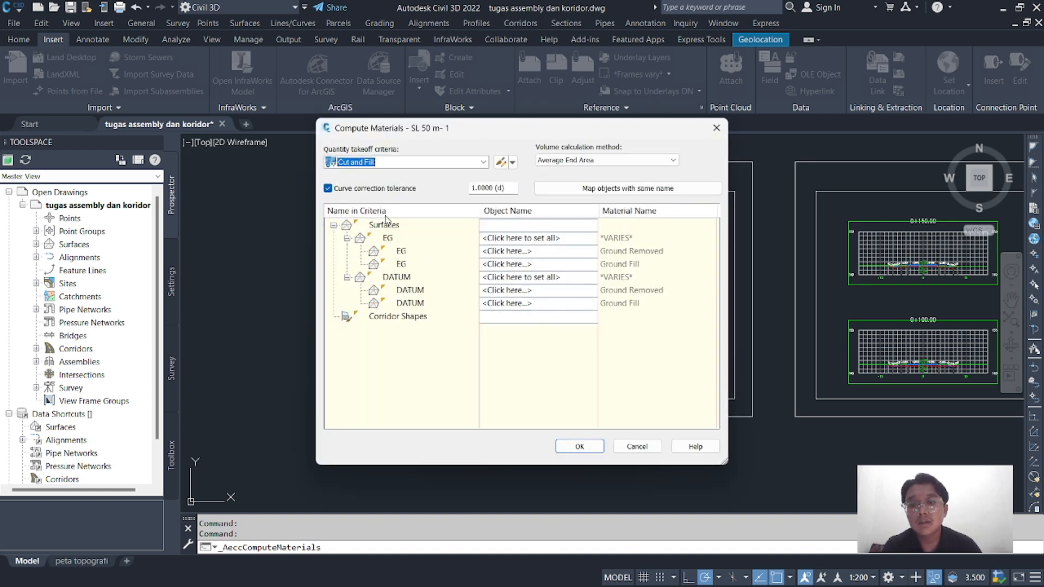
pyautogui.click(523, 238)
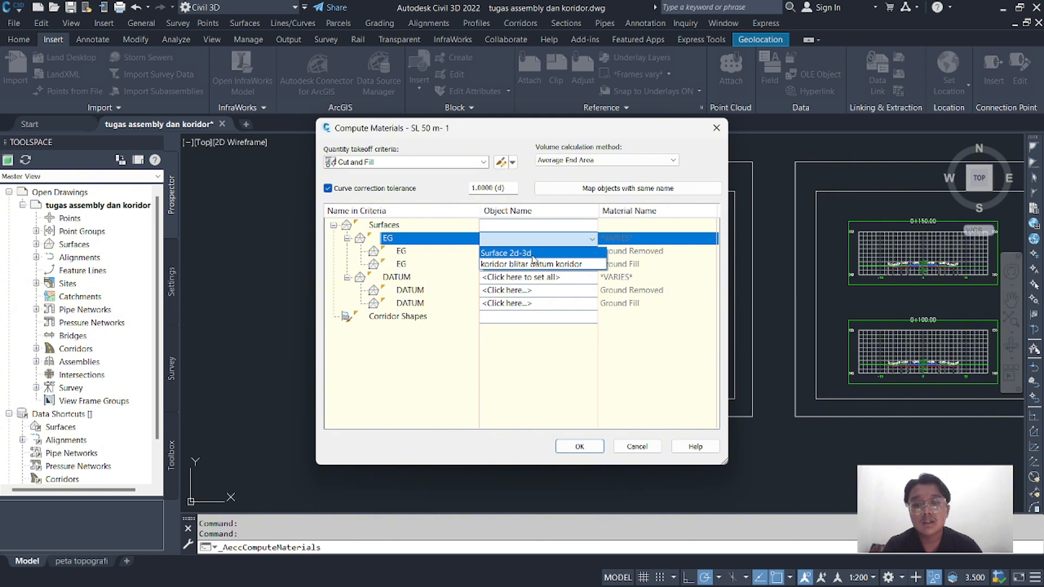
pyautogui.click(530, 253)
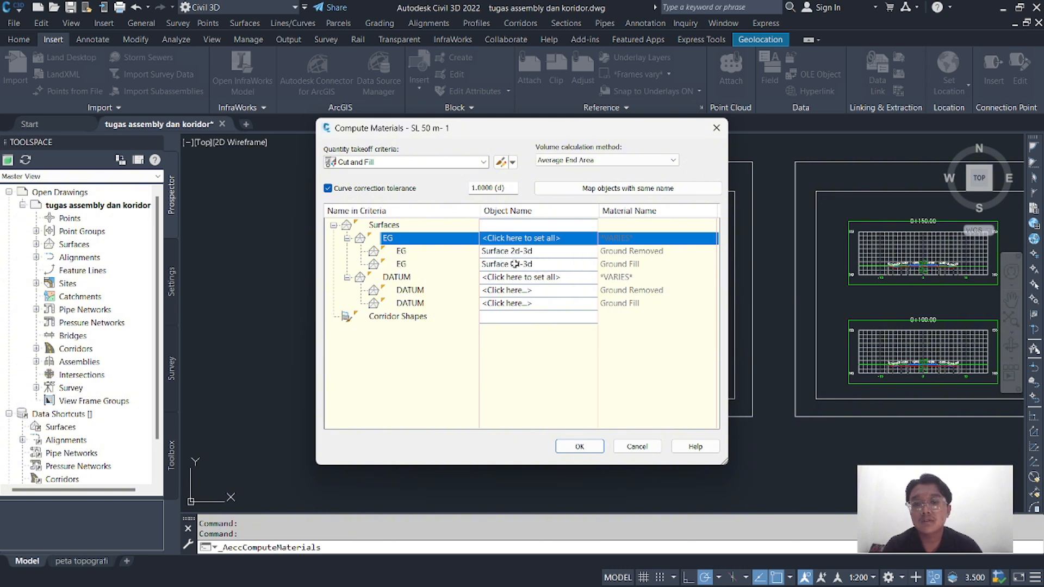
pyautogui.click(524, 277)
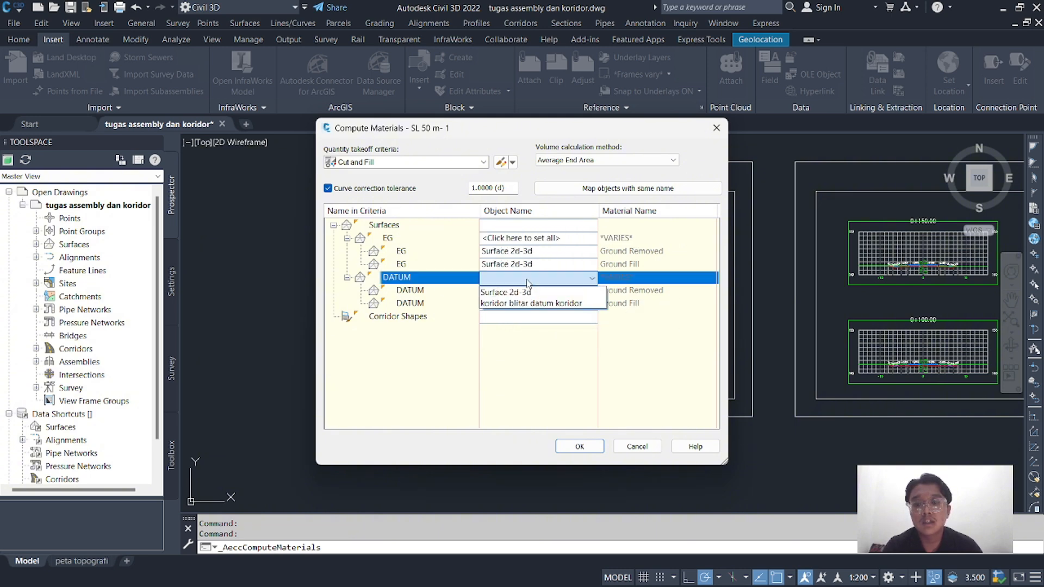
pyautogui.click(531, 303)
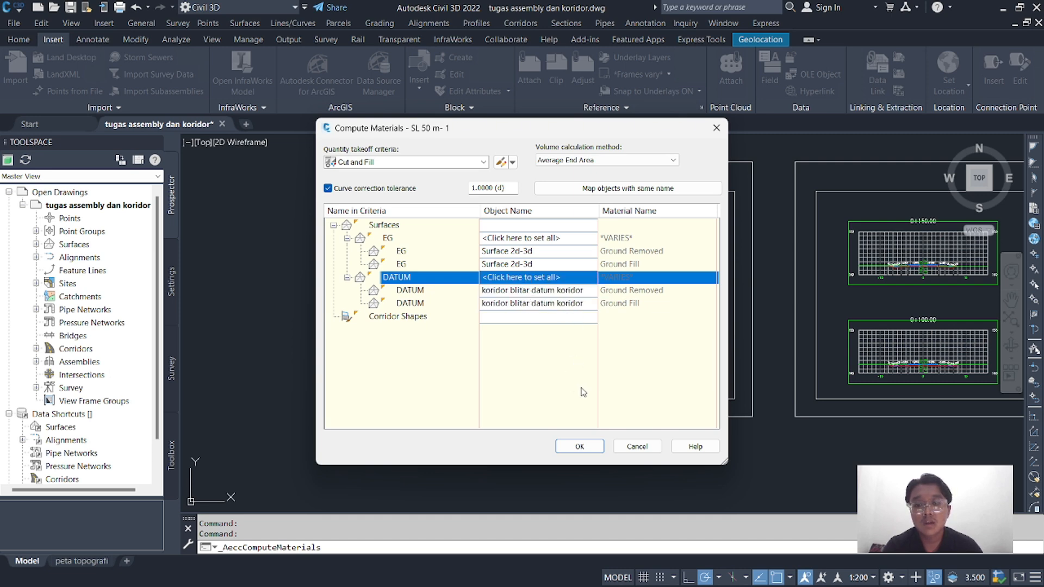
pyautogui.click(580, 446)
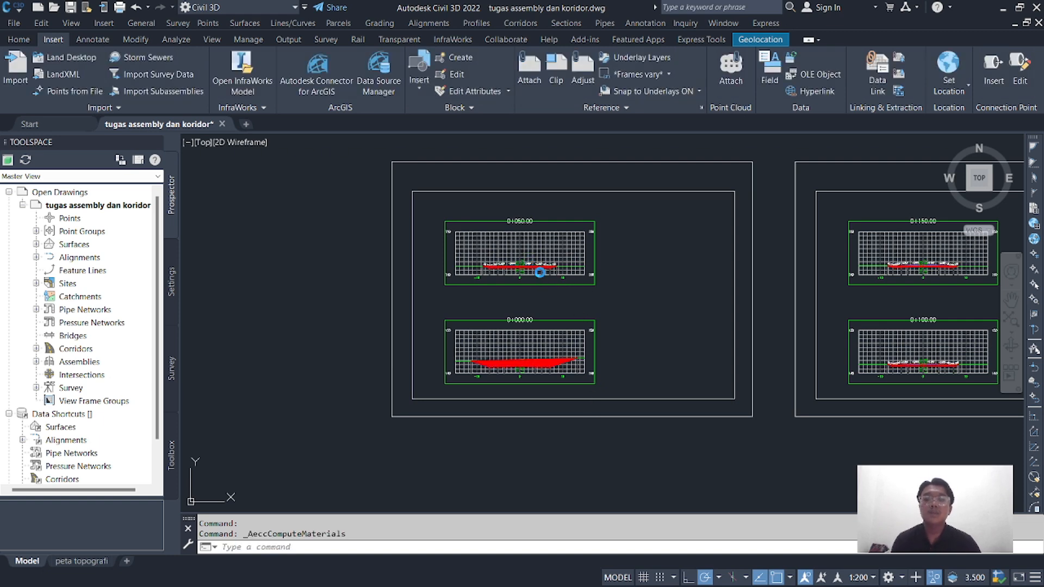
# Examine the cut and fill areas in the section views from the first sheets to station 0+452.18
pyautogui.scroll(6, 540, 273)
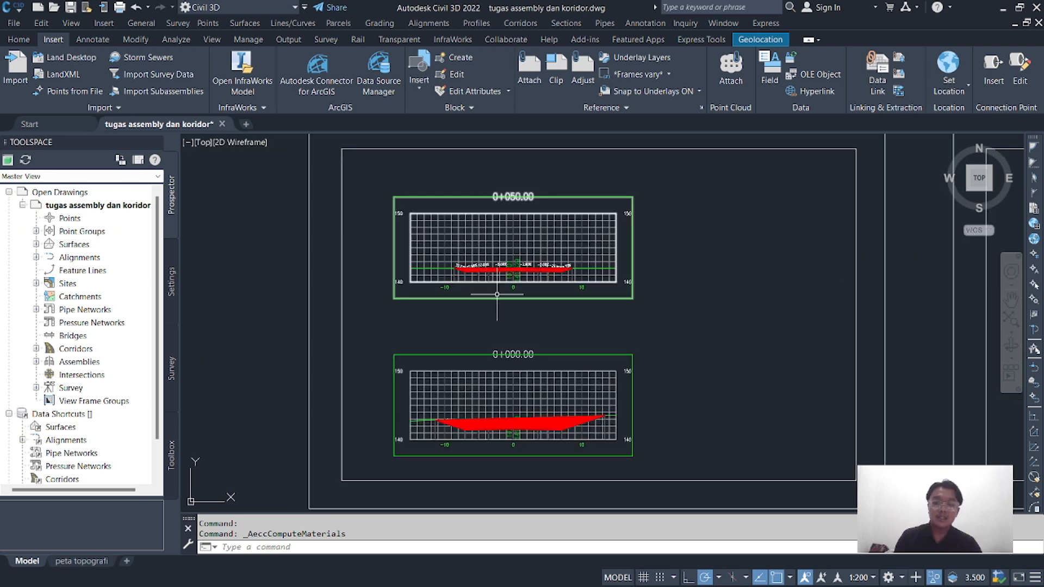
pyautogui.moveTo(509, 273); pyautogui.dragTo(541, 256, button='middle')
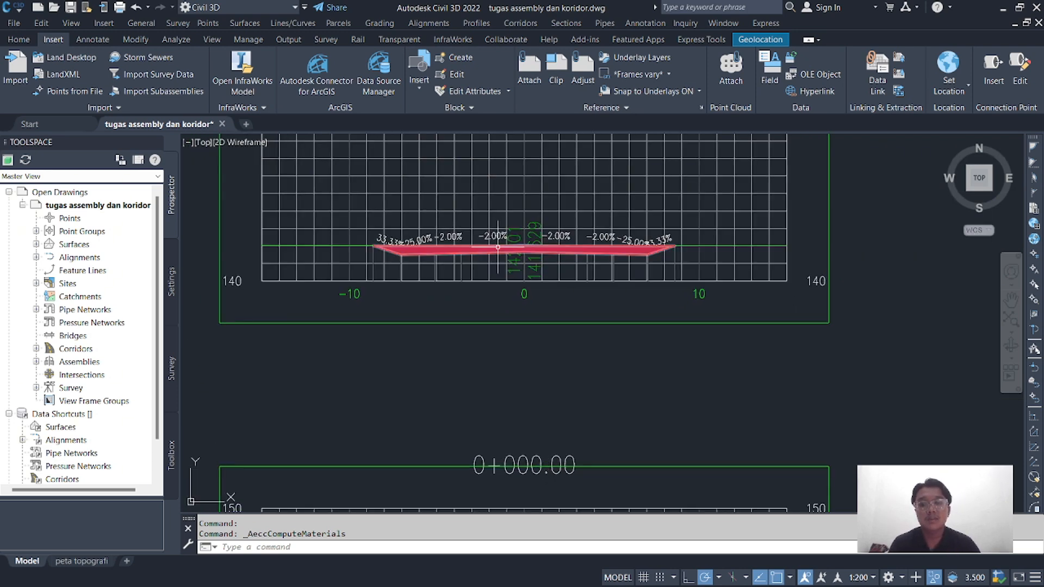
pyautogui.scroll(-8, 560, 274)
pyautogui.moveTo(632, 276); pyautogui.dragTo(617, 299, button='middle')
pyautogui.scroll(-6, 618, 299)
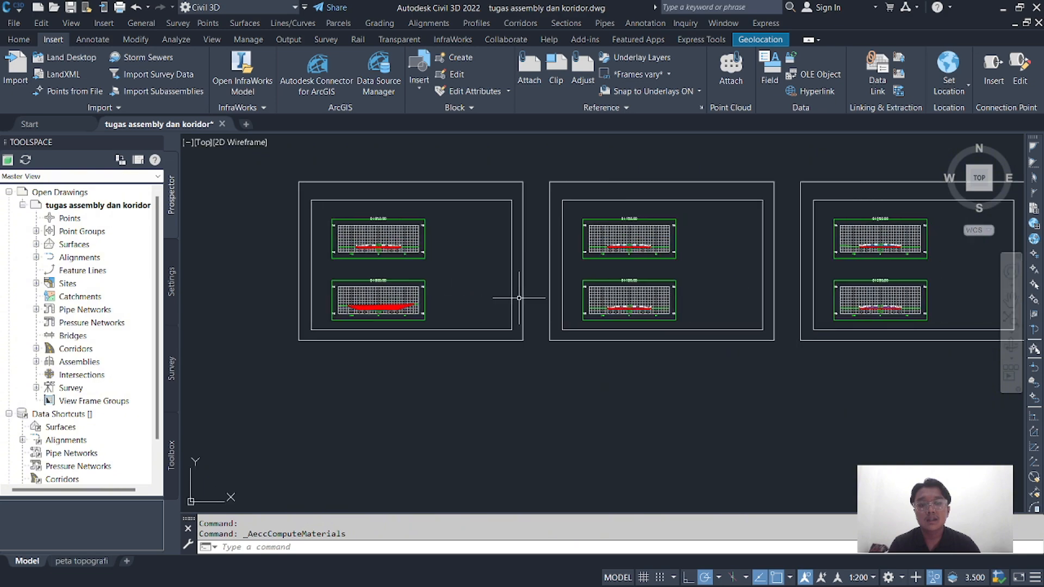
pyautogui.scroll(10, 653, 278)
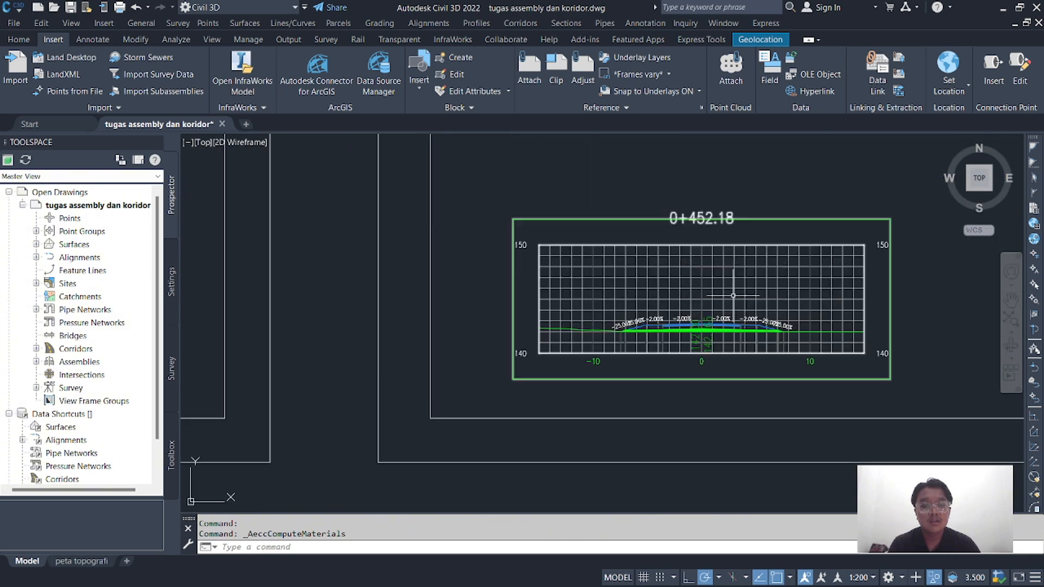
pyautogui.scroll(-10, 566, 310)
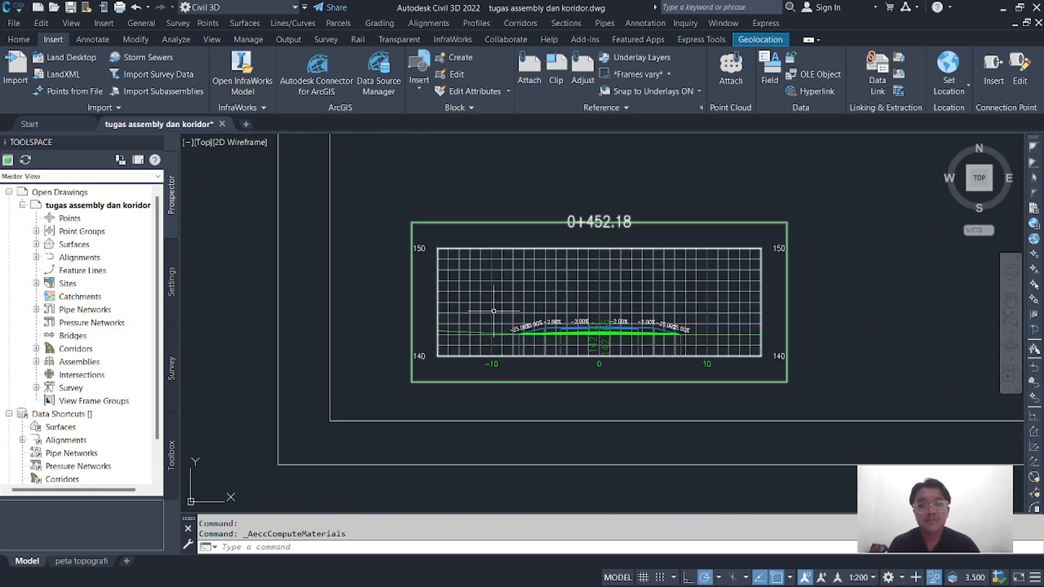
pyautogui.scroll(-4, 541, 279)
pyautogui.moveTo(423, 280); pyautogui.dragTo(756, 275, button='middle')
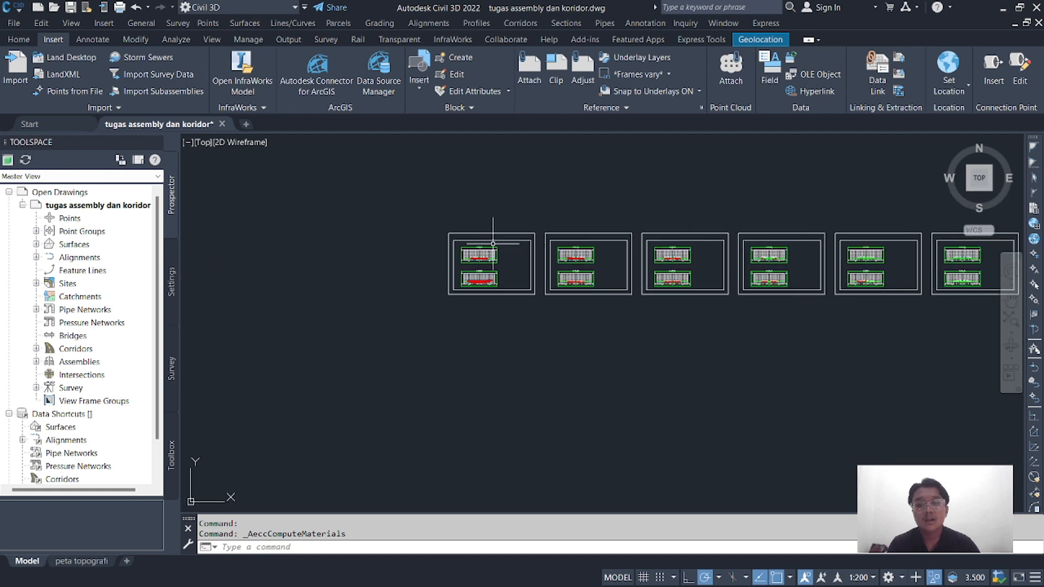
# Open the shape style of the cut material in the 0+050.00 section and set its display view direction to Section
pyautogui.scroll(6, 491, 257)
pyautogui.moveTo(439, 242); pyautogui.dragTo(484, 240, button='middle')
pyautogui.scroll(8, 428, 263)
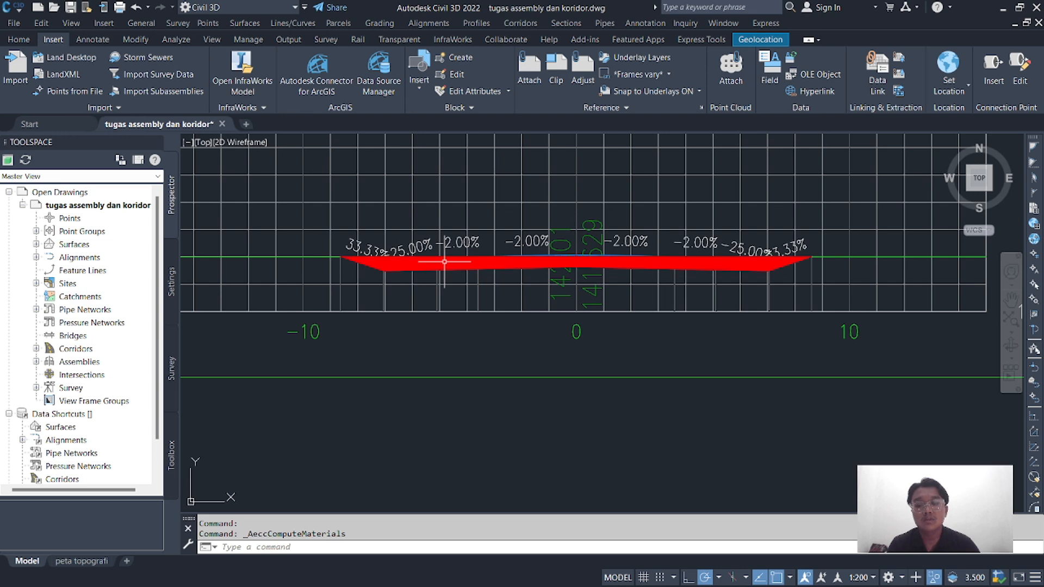
pyautogui.scroll(-4, 444, 264)
pyautogui.scroll(4, 444, 265)
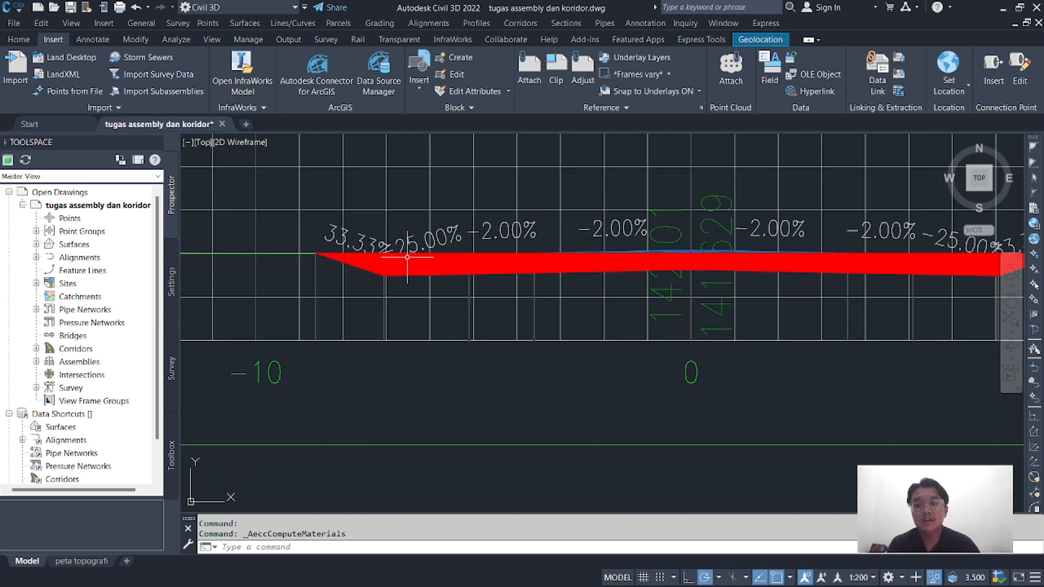
pyautogui.click(422, 254)
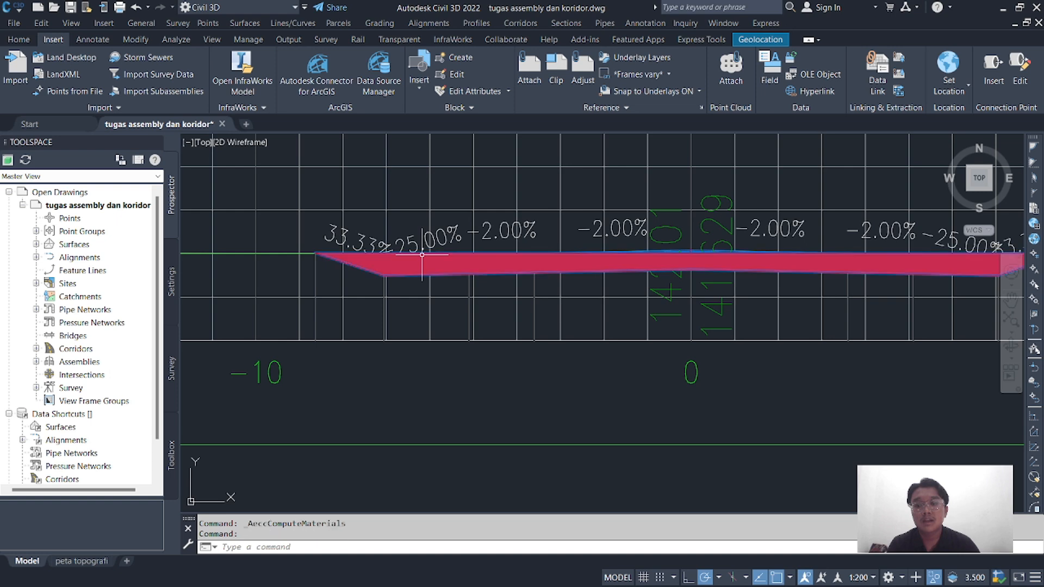
pyautogui.rightClick(443, 199)
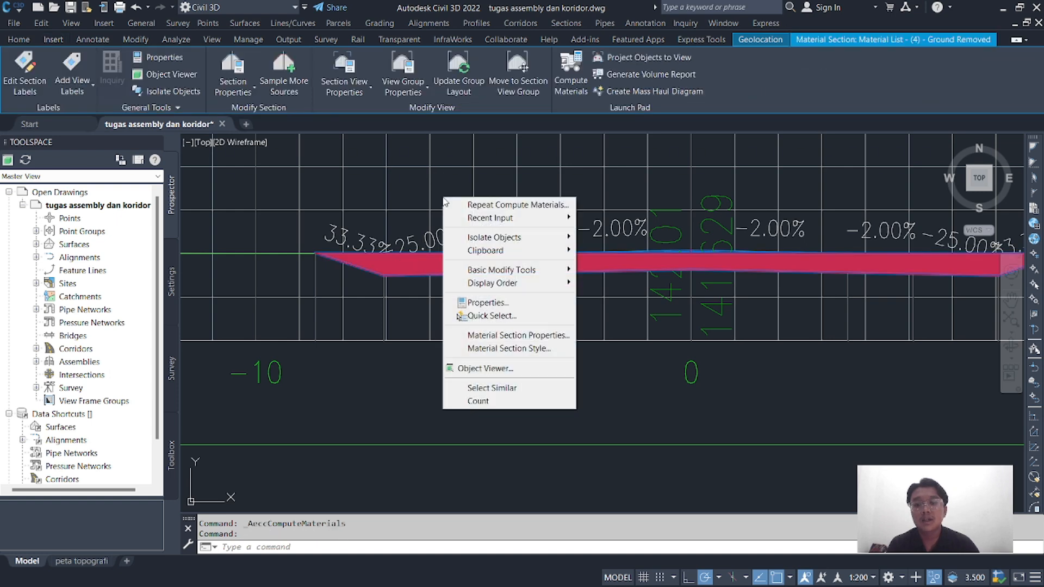
pyautogui.click(529, 349)
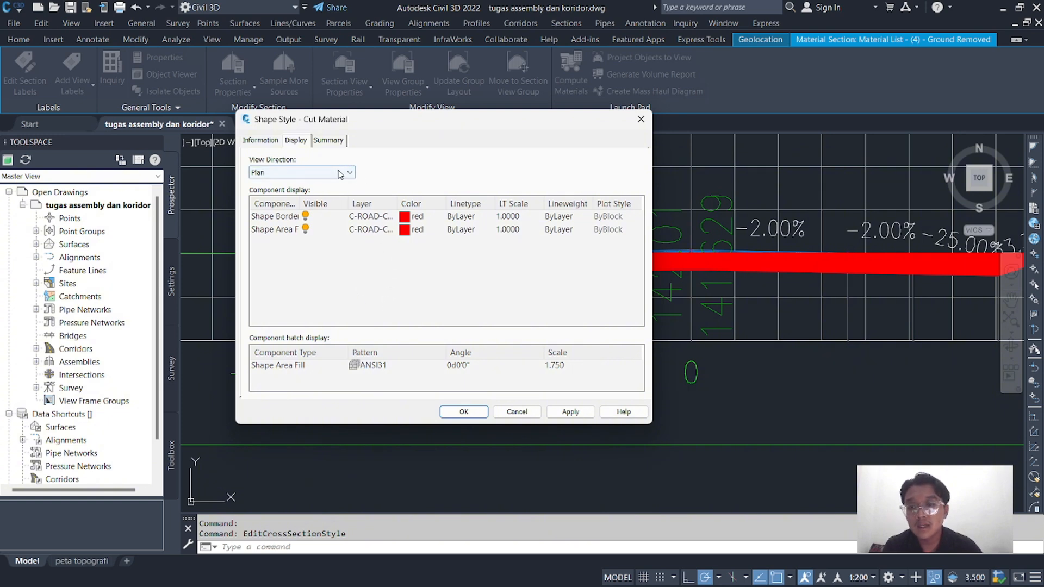
pyautogui.click(299, 173)
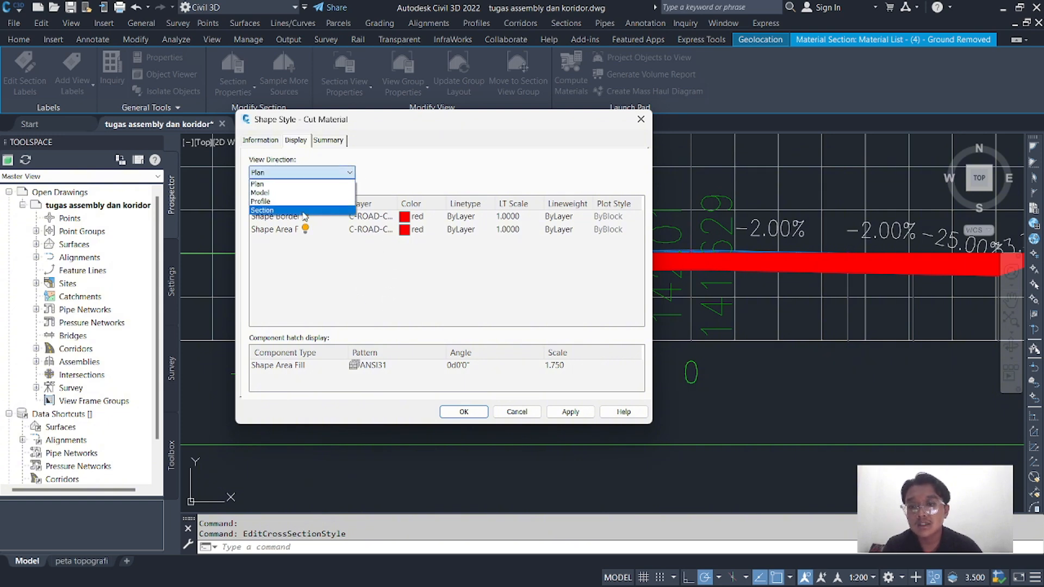
pyautogui.click(303, 211)
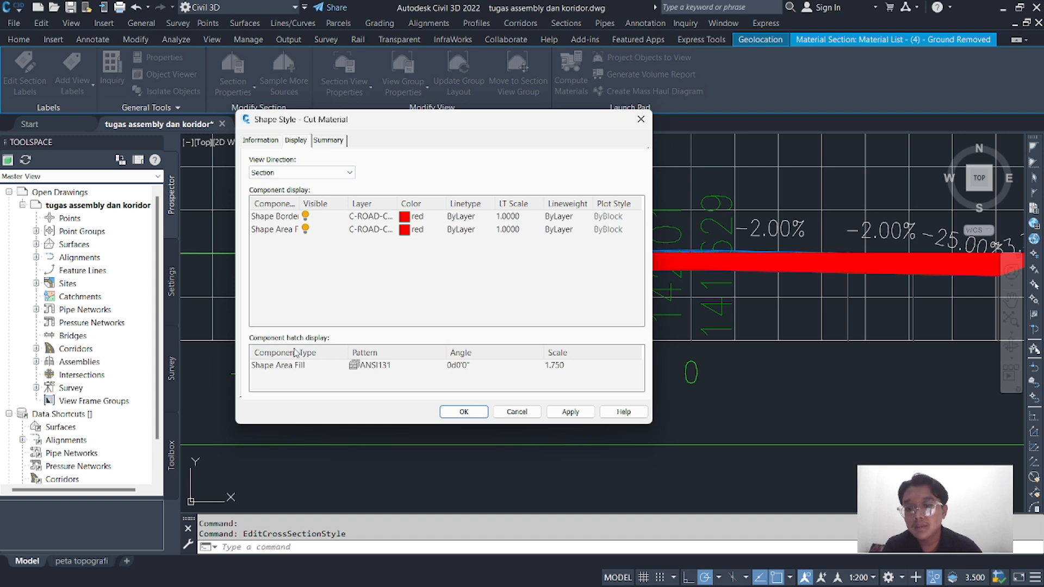
# Set the hatch pattern of the cut material's shape area fill to the predefined ANSI31
pyautogui.click(374, 365)
pyautogui.click(374, 365)
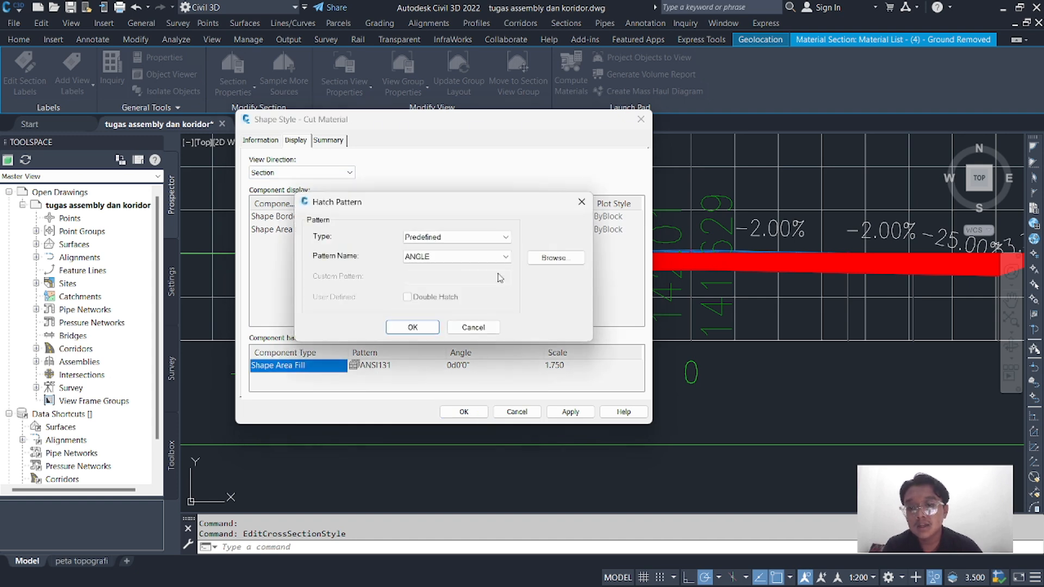
pyautogui.click(547, 258)
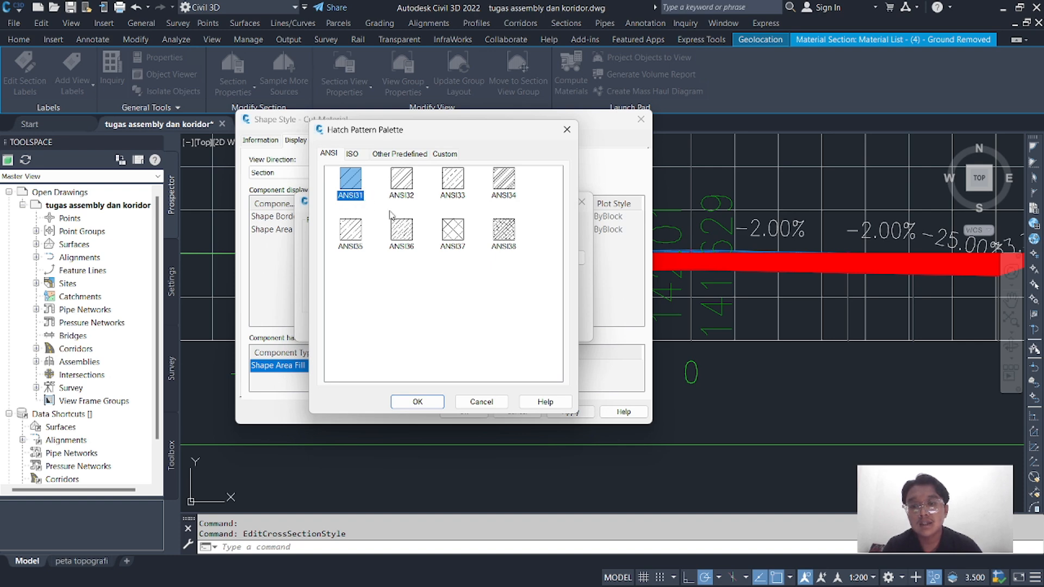
pyautogui.click(416, 402)
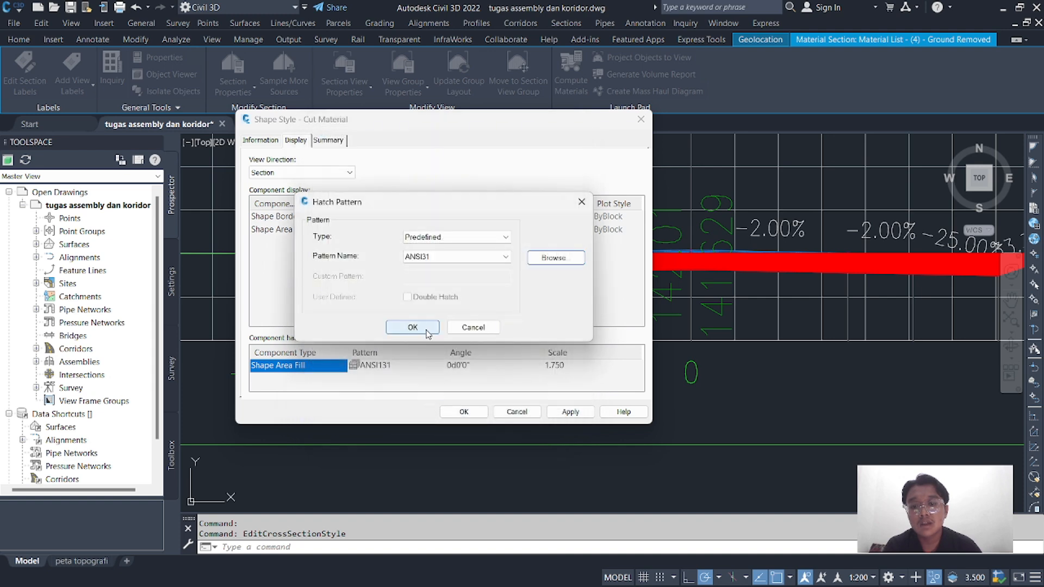
pyautogui.click(413, 328)
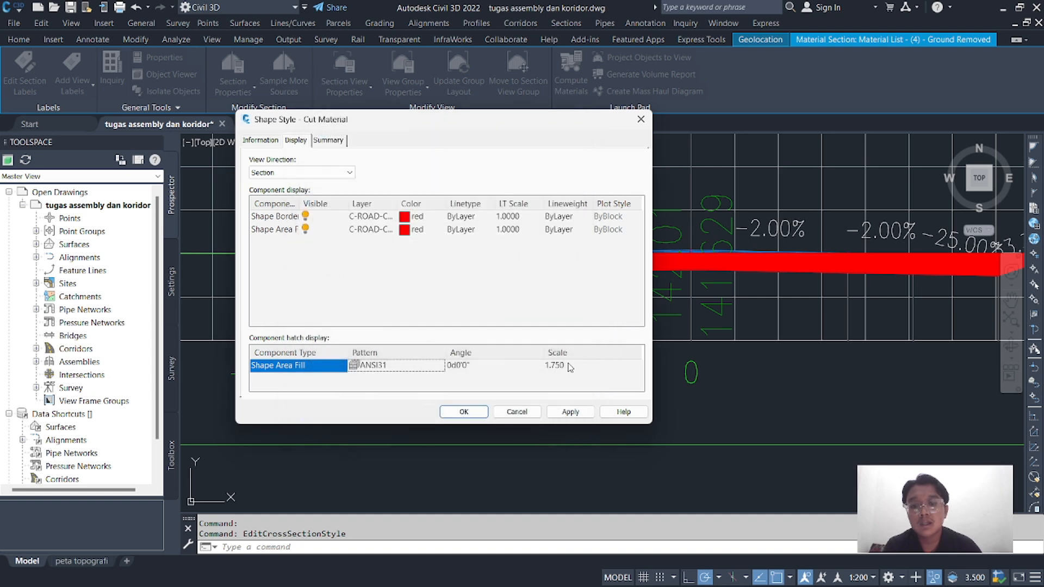
# Set the cut material's hatch scale to 0.050 and apply the style
pyautogui.click(564, 364)
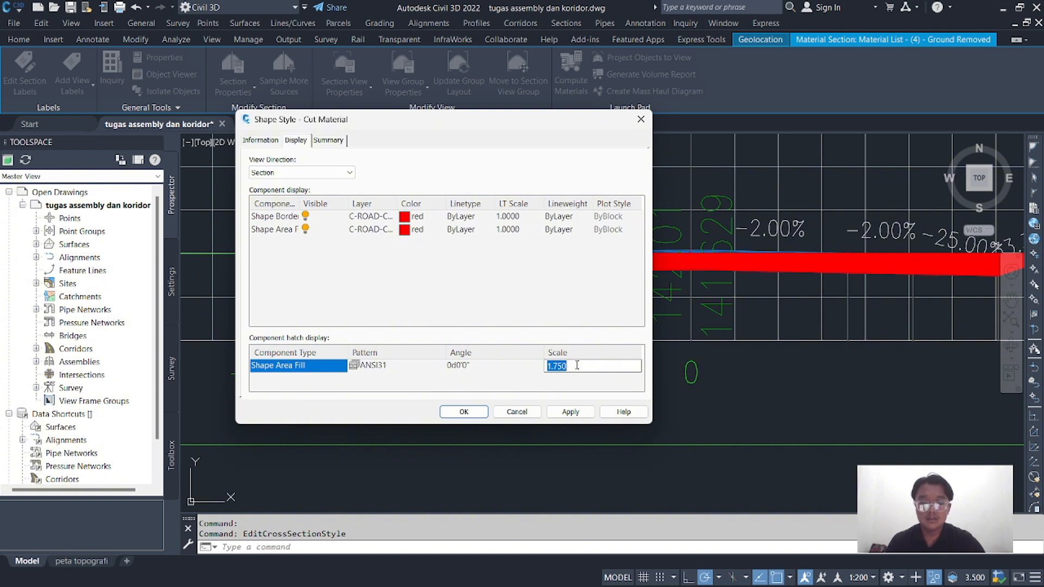
pyautogui.write('0')
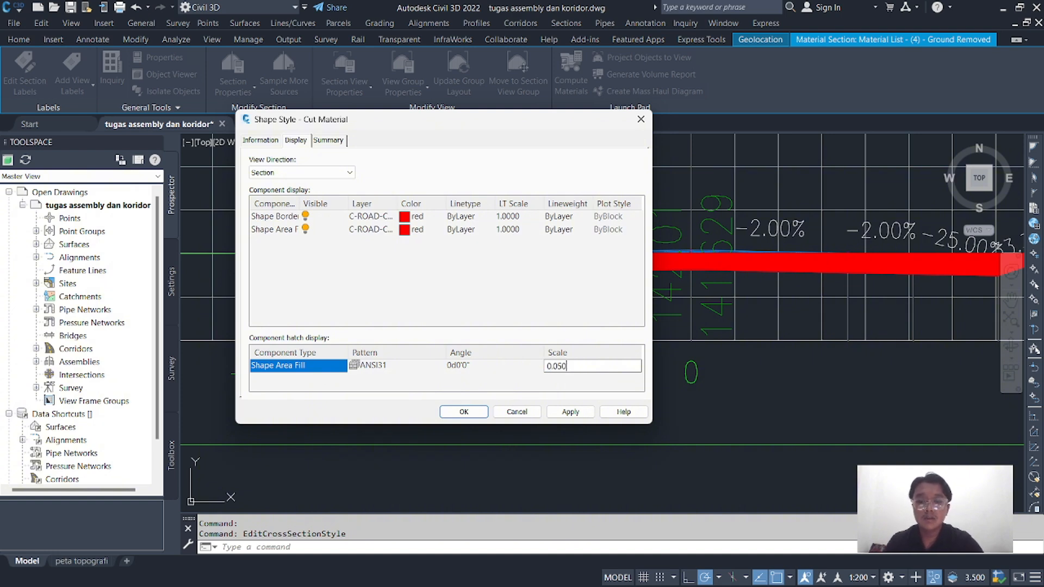
pyautogui.click(568, 414)
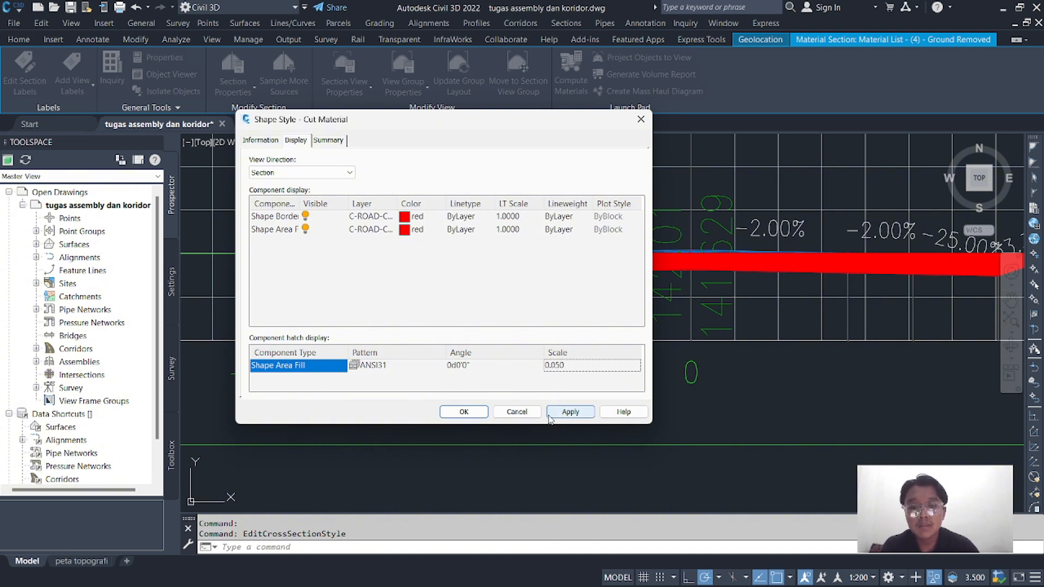
pyautogui.click(464, 412)
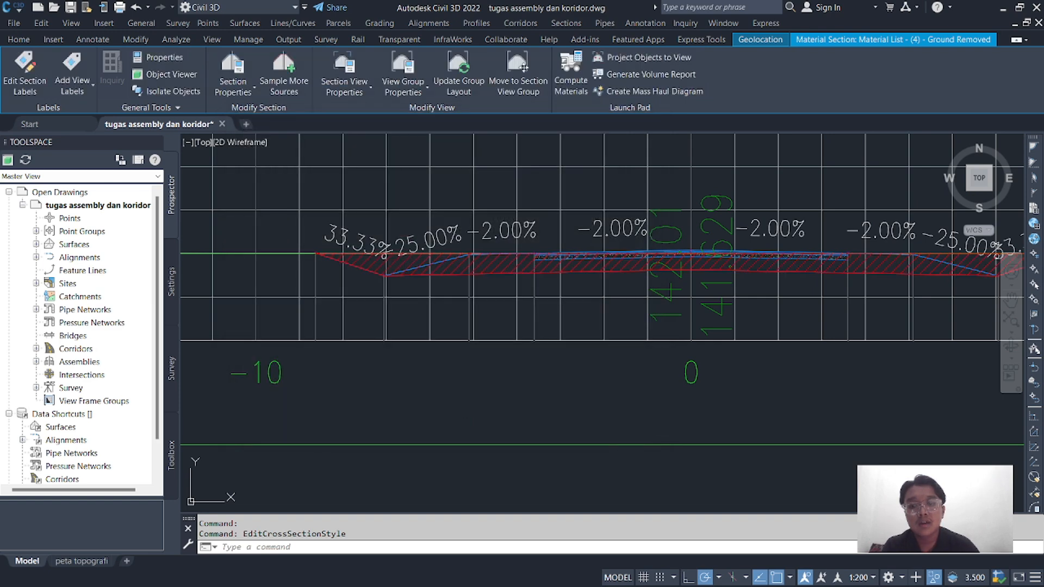
pyautogui.press('Escape')
# Examine the cut hatching in the section views at stations 0+050.00 and 0+000.00
pyautogui.scroll(-4, 470, 249)
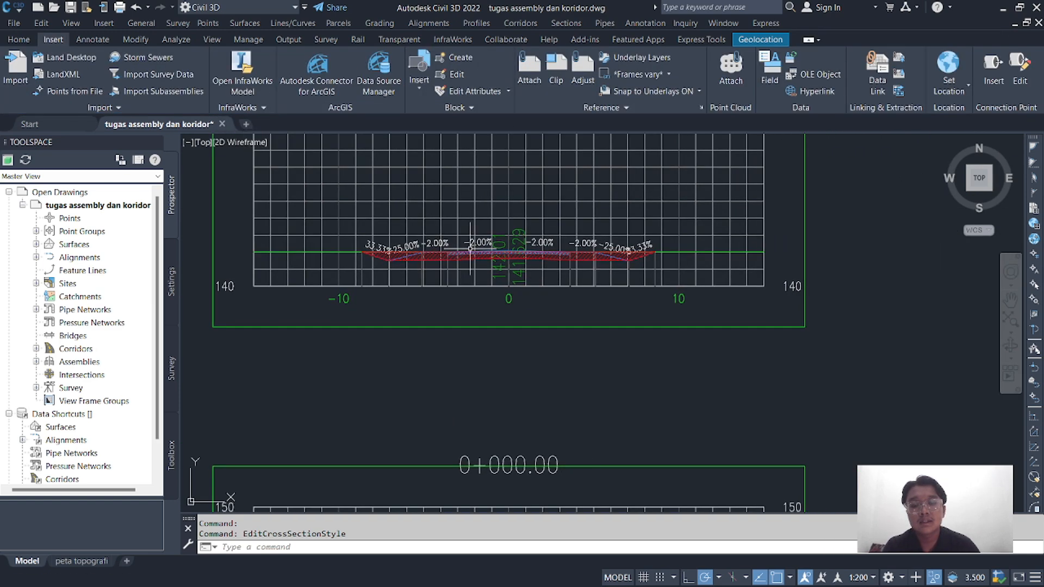
pyautogui.scroll(-2, 511, 256)
pyautogui.scroll(3, 527, 253)
pyautogui.moveTo(578, 284); pyautogui.dragTo(571, 273, button='middle')
pyautogui.scroll(-3, 572, 275)
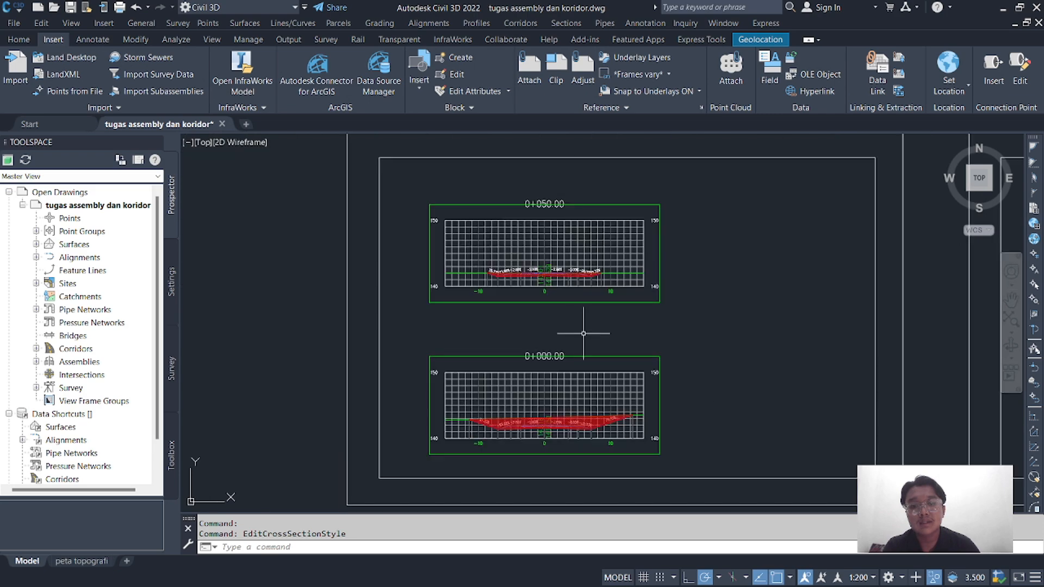
pyautogui.moveTo(565, 392); pyautogui.dragTo(567, 319, button='middle')
pyautogui.scroll(3, 567, 320)
pyautogui.moveTo(583, 462); pyautogui.dragTo(583, 361, button='middle')
pyautogui.scroll(3, 583, 362)
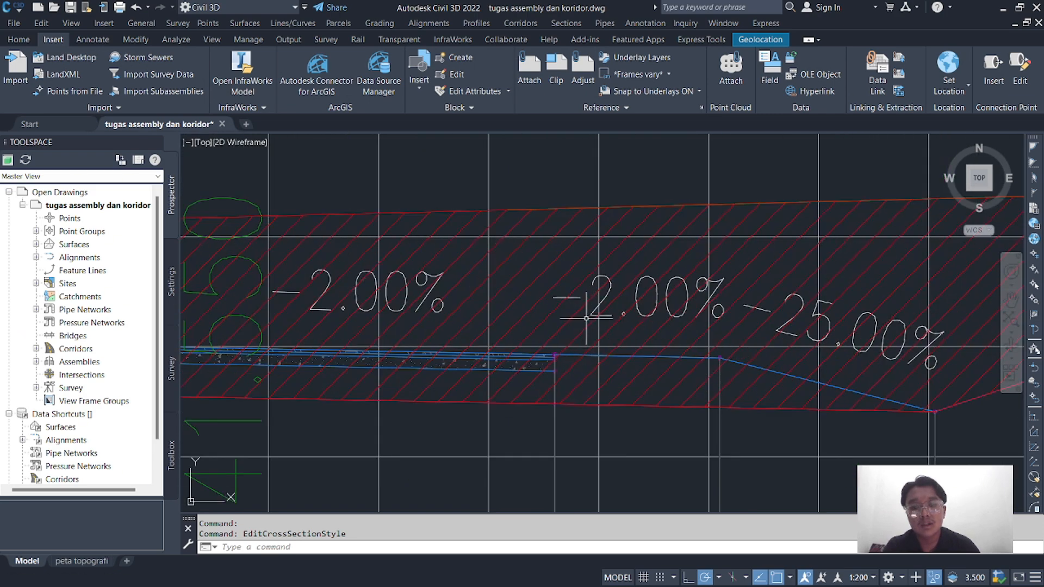
# Open the shape style of the ground fill material in the 0+450.00 section and set its display view direction to Section
pyautogui.scroll(-8, 586, 318)
pyautogui.moveTo(756, 212); pyautogui.dragTo(552, 265, button='middle')
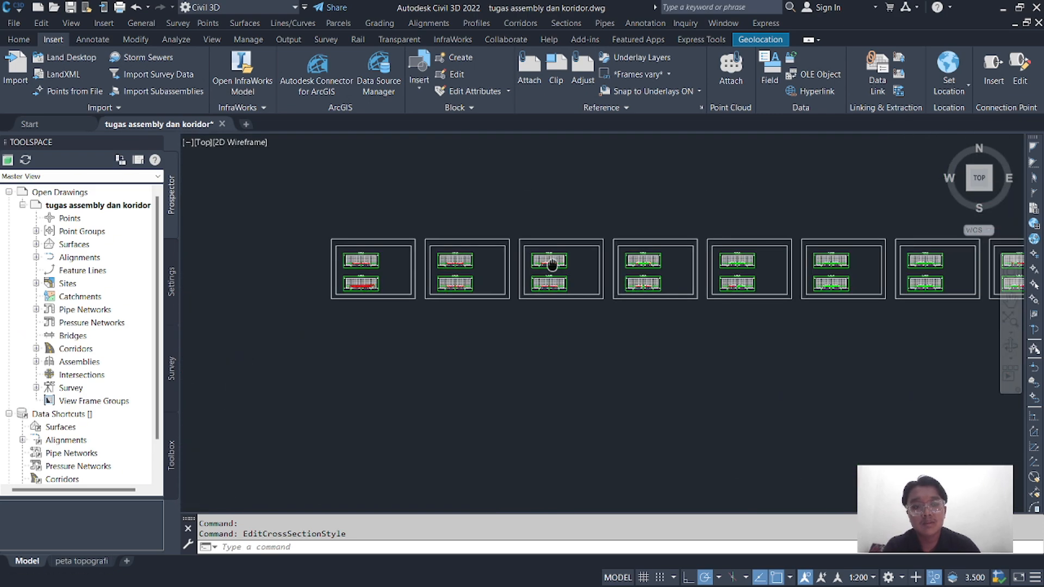
pyautogui.scroll(5, 745, 266)
pyautogui.moveTo(735, 269); pyautogui.dragTo(640, 283, button='middle')
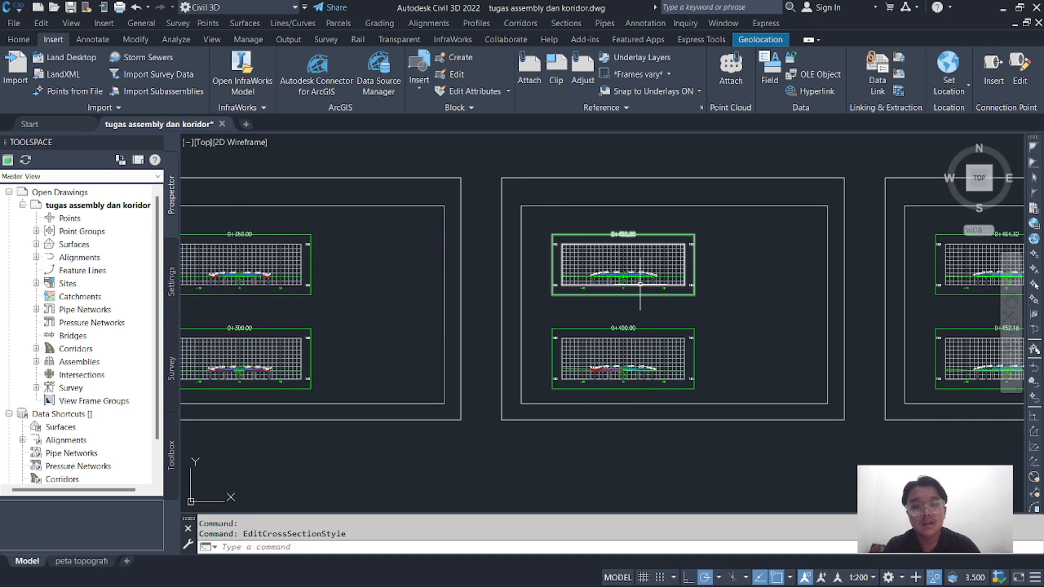
pyautogui.scroll(12, 640, 282)
pyautogui.scroll(-5, 562, 280)
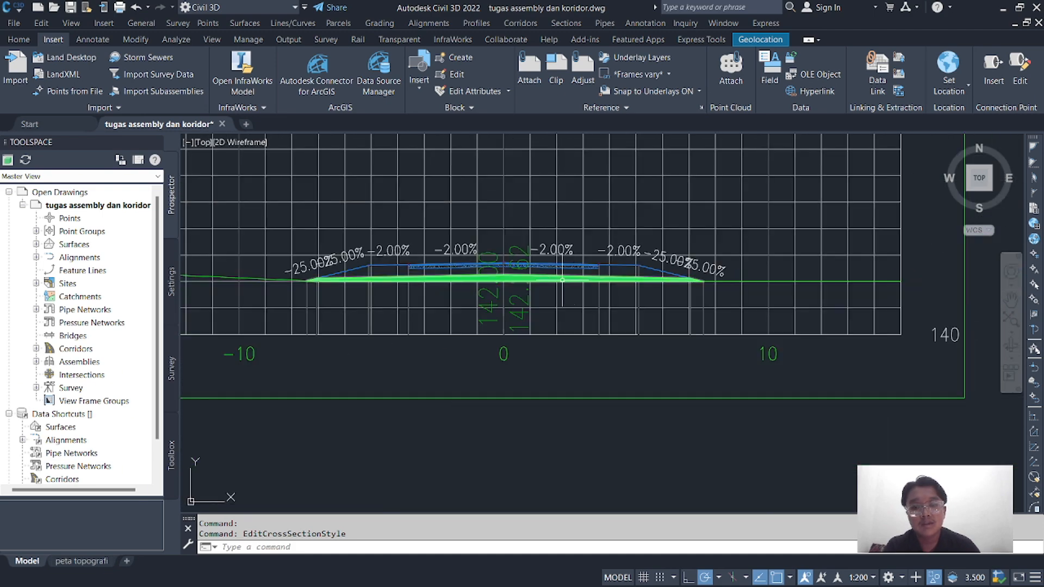
pyautogui.moveTo(530, 280); pyautogui.dragTo(565, 272, button='middle')
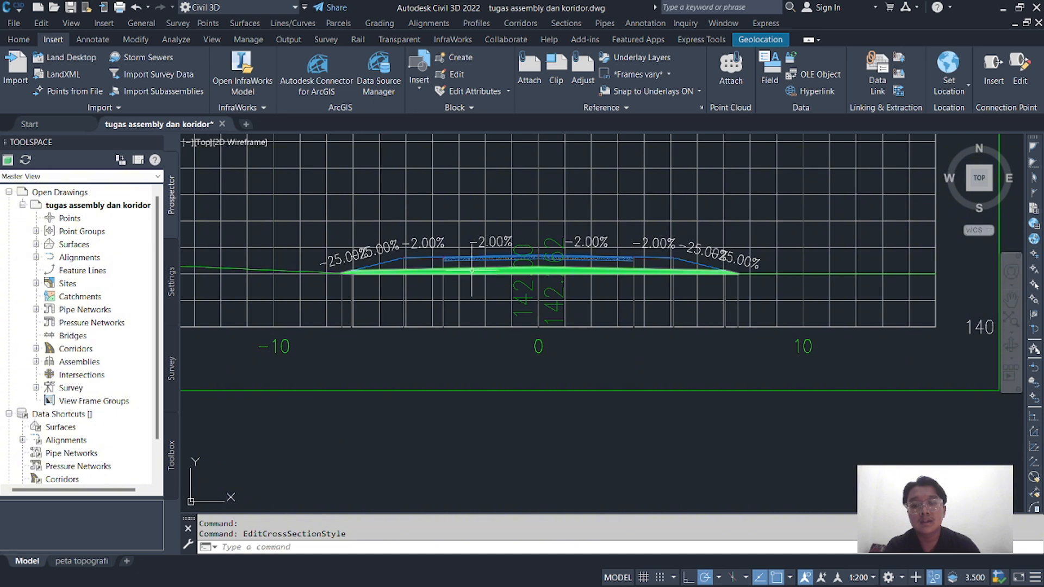
pyautogui.scroll(4, 471, 270)
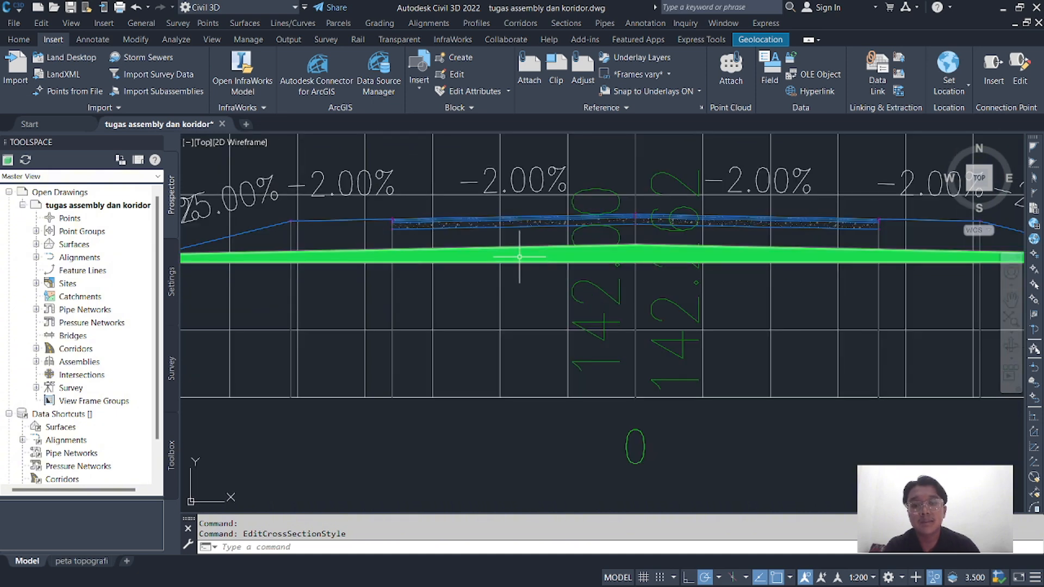
pyautogui.click(521, 256)
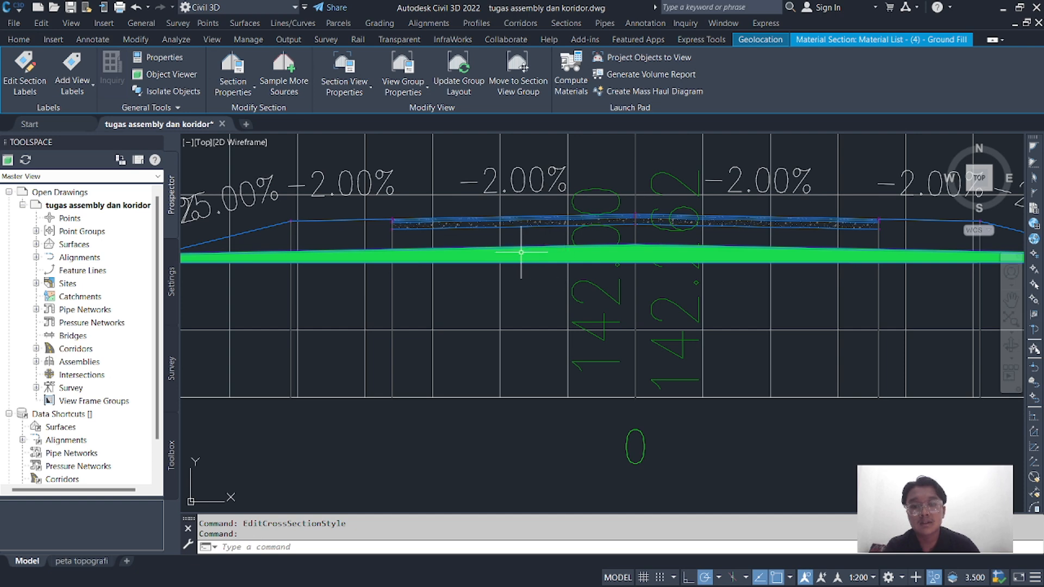
pyautogui.rightClick(526, 253)
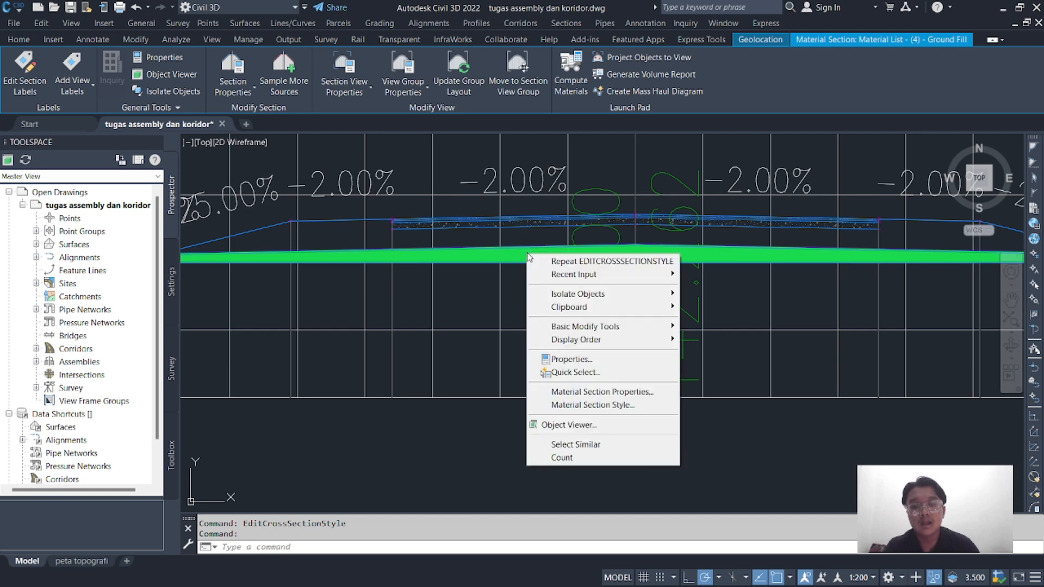
pyautogui.click(620, 406)
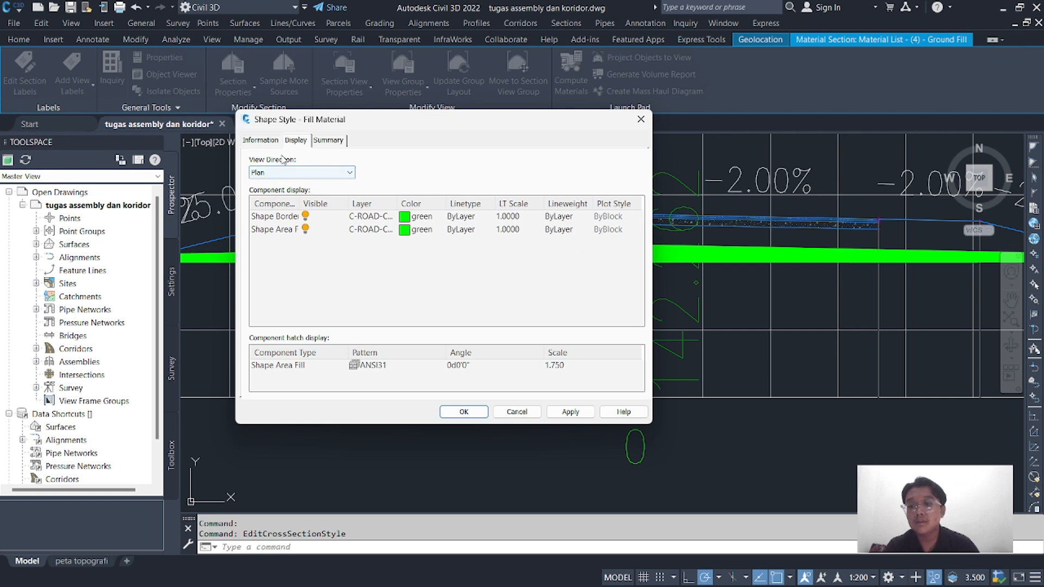
pyautogui.click(350, 173)
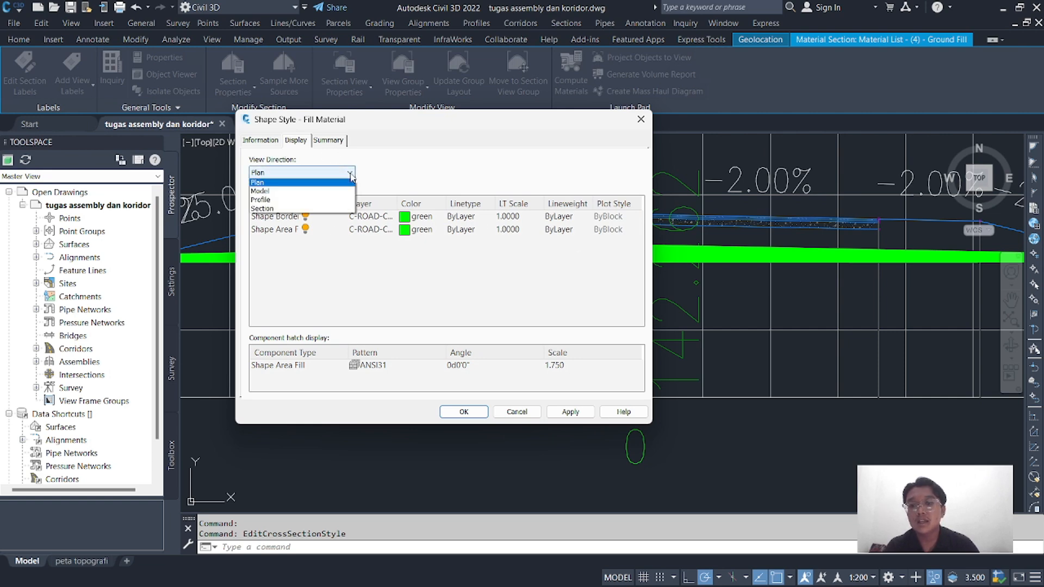
pyautogui.click(304, 210)
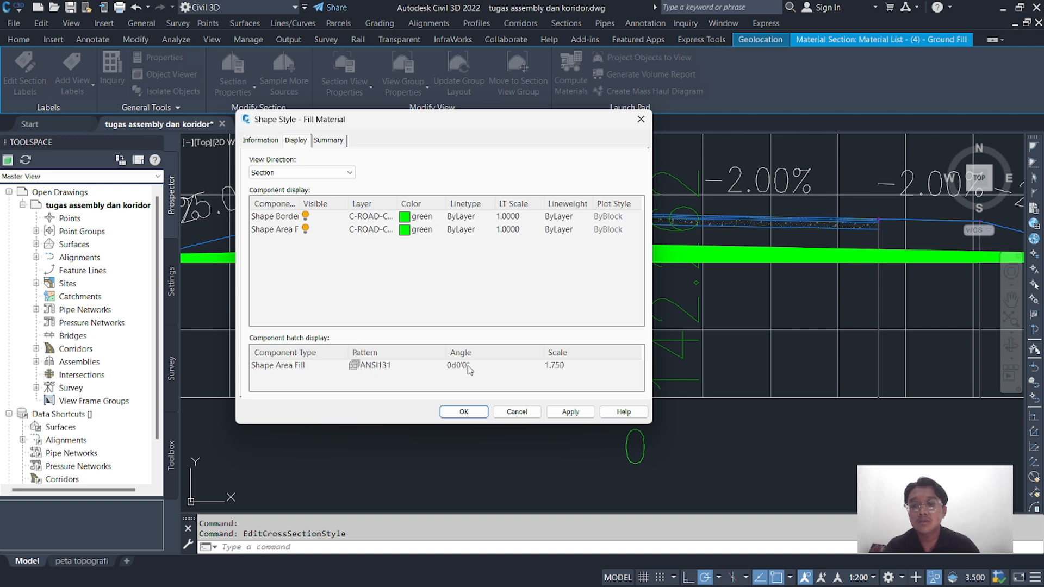
# Set the hatch pattern of the fill material's shape area fill to the predefined ANSI31
pyautogui.click(395, 371)
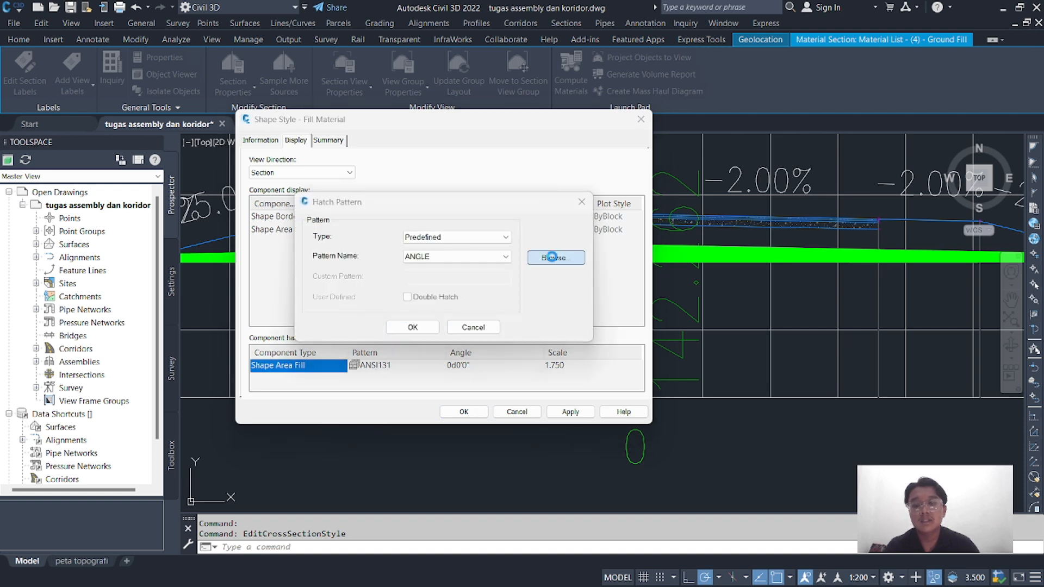
pyautogui.click(549, 257)
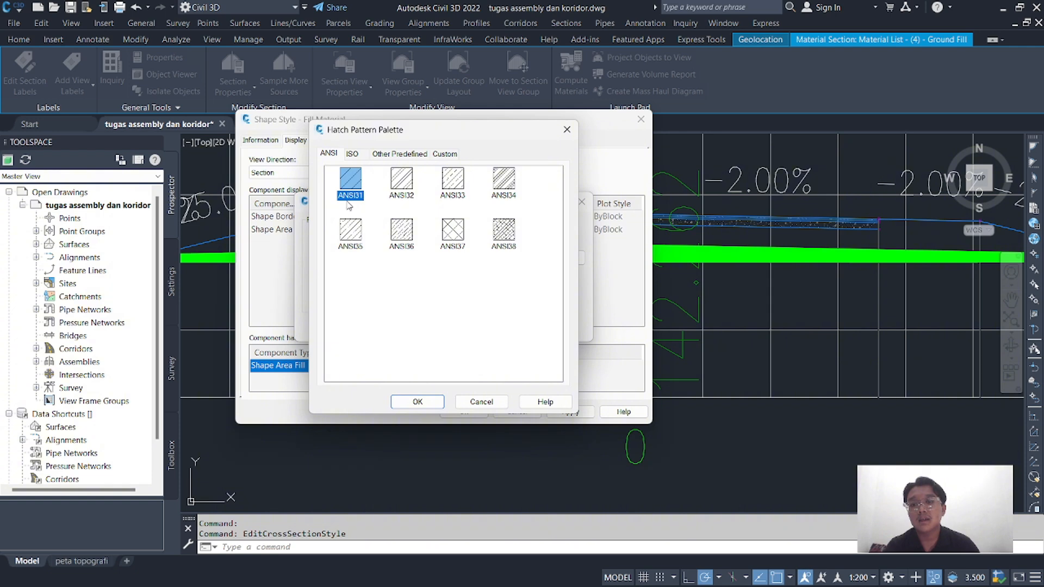
pyautogui.click(419, 402)
pyautogui.click(411, 327)
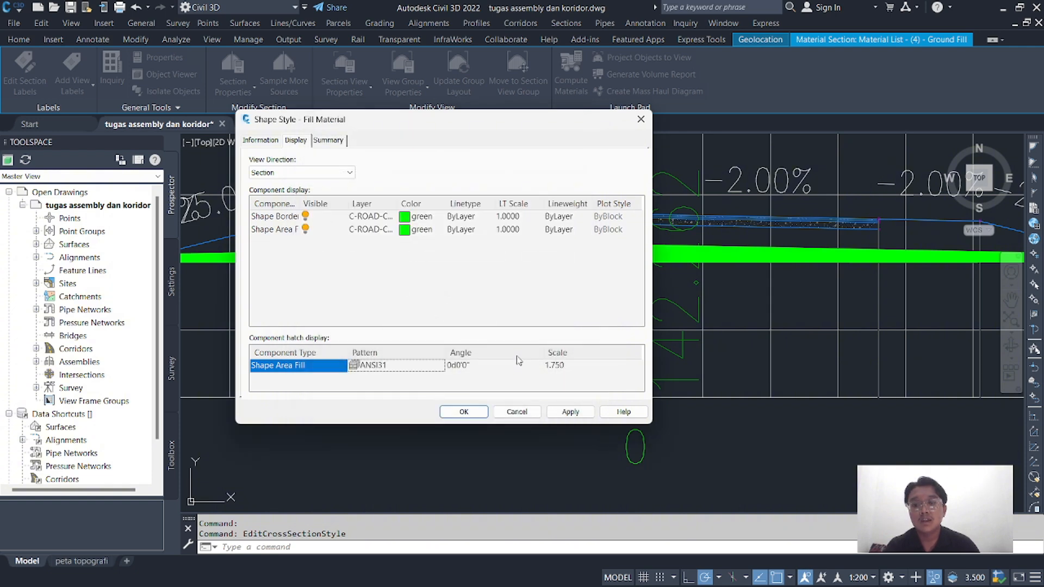
# Set the fill material's hatch angle to 45 degrees and its scale to 0.050, and apply the style
pyautogui.click(454, 367)
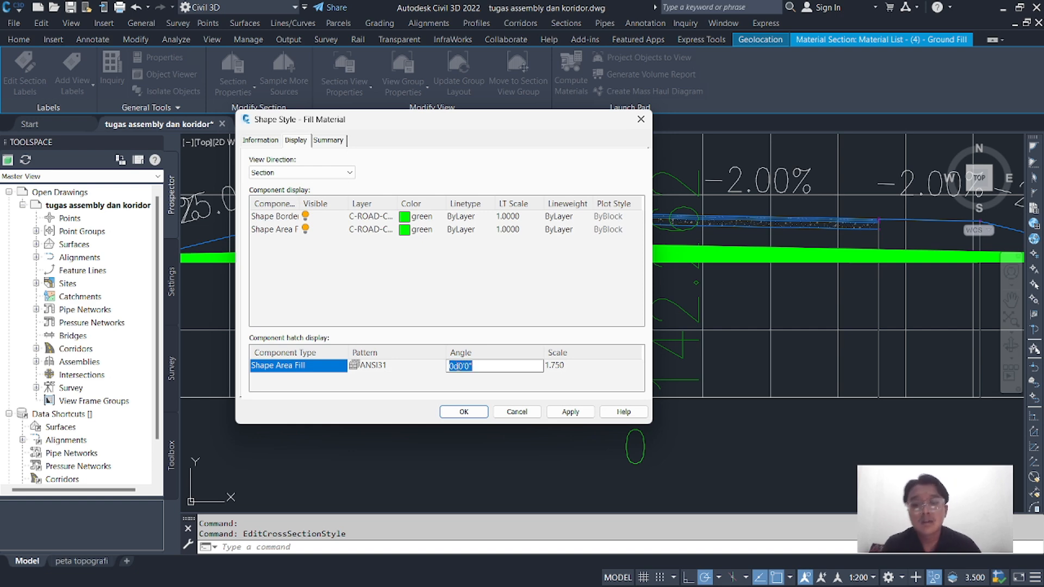
pyautogui.click(454, 367)
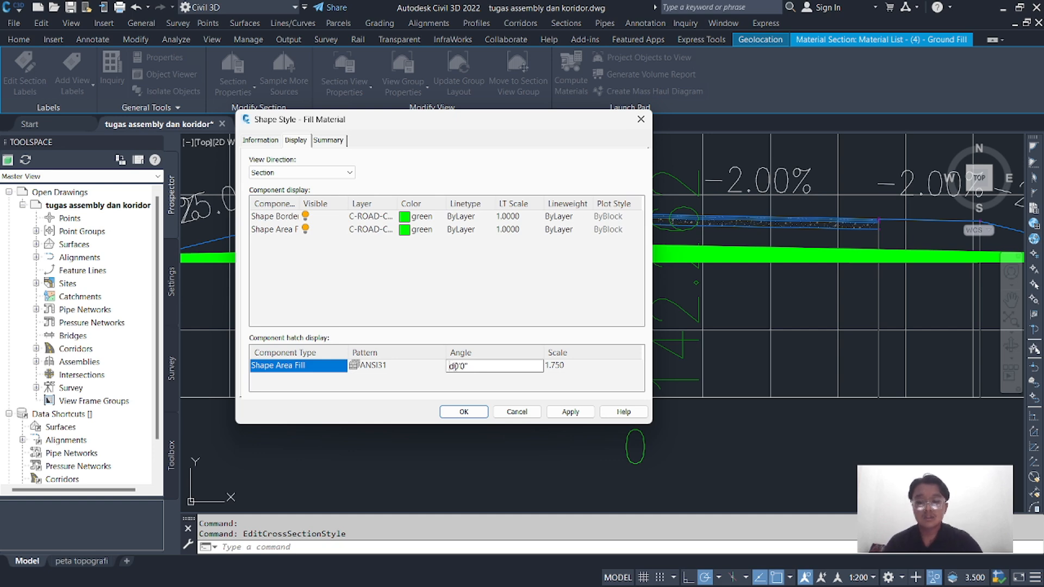
pyautogui.write('45')
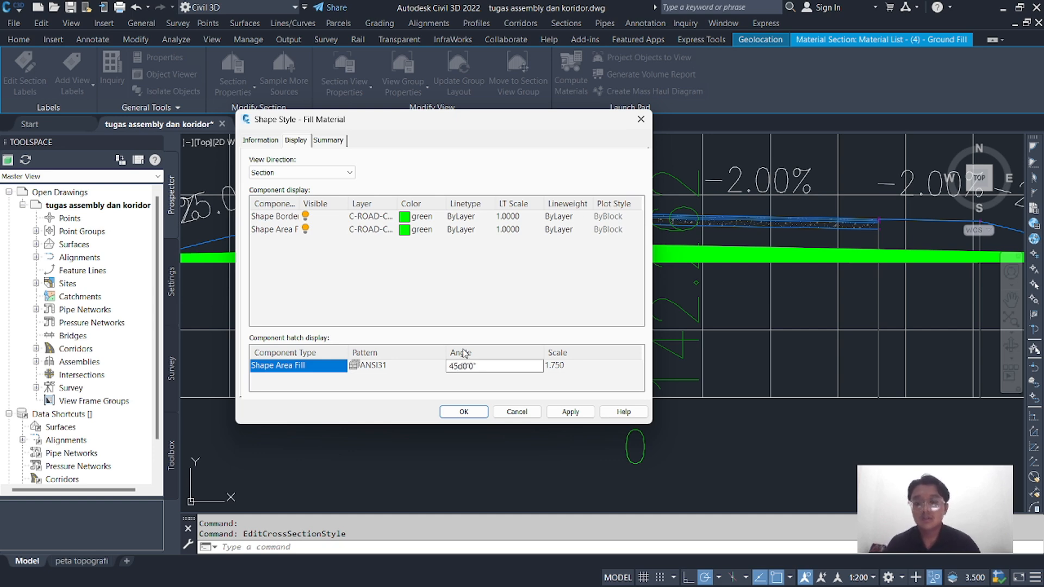
pyautogui.click(570, 367)
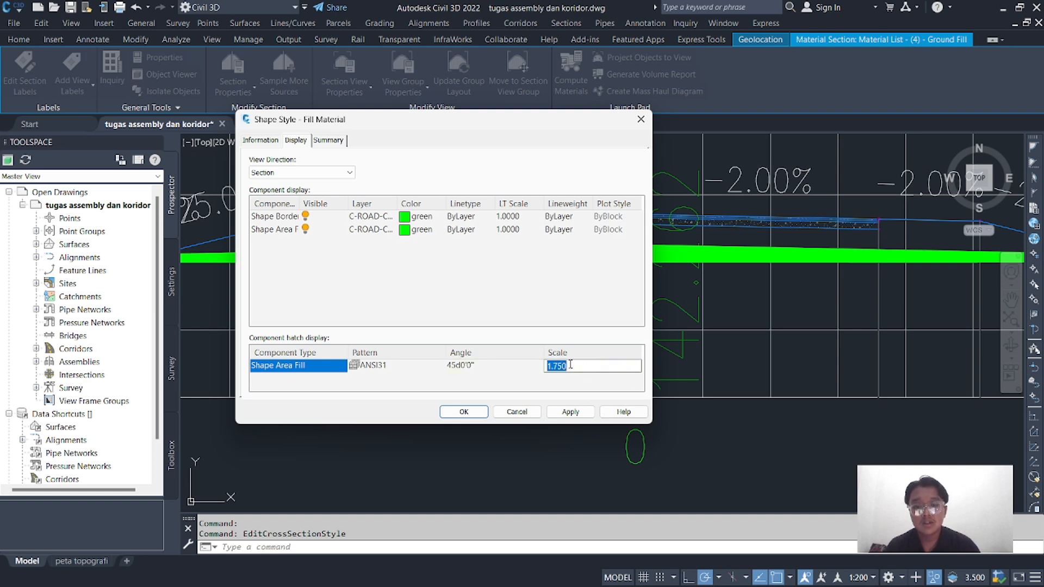
pyautogui.write('0')
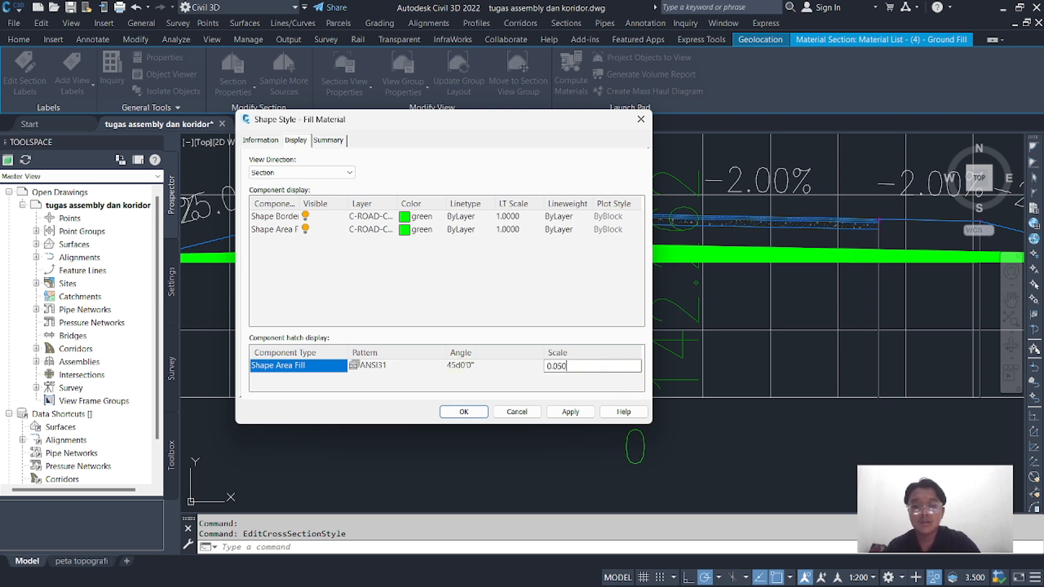
pyautogui.click(571, 412)
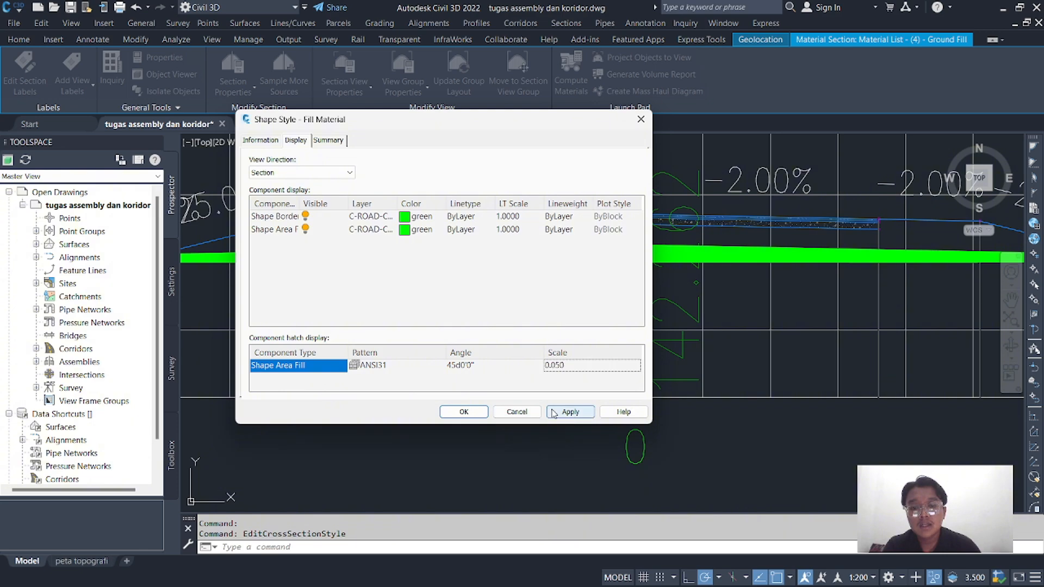
pyautogui.click(465, 416)
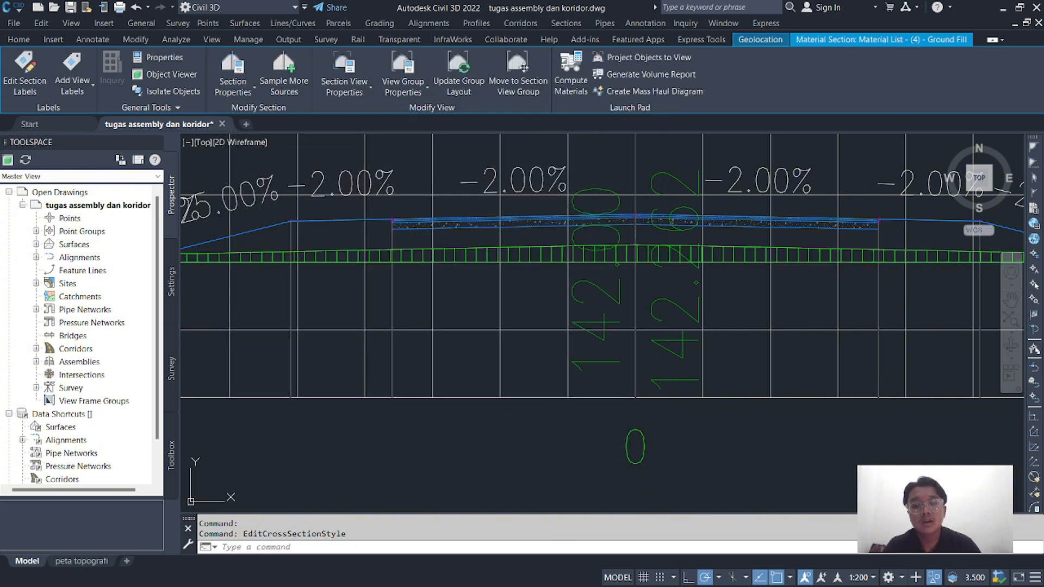
pyautogui.press('Escape')
# Examine the fill hatching in the 0+450.00 section and the cut hatching in the first sheet's 0+050.00 section
pyautogui.scroll(-3, 522, 258)
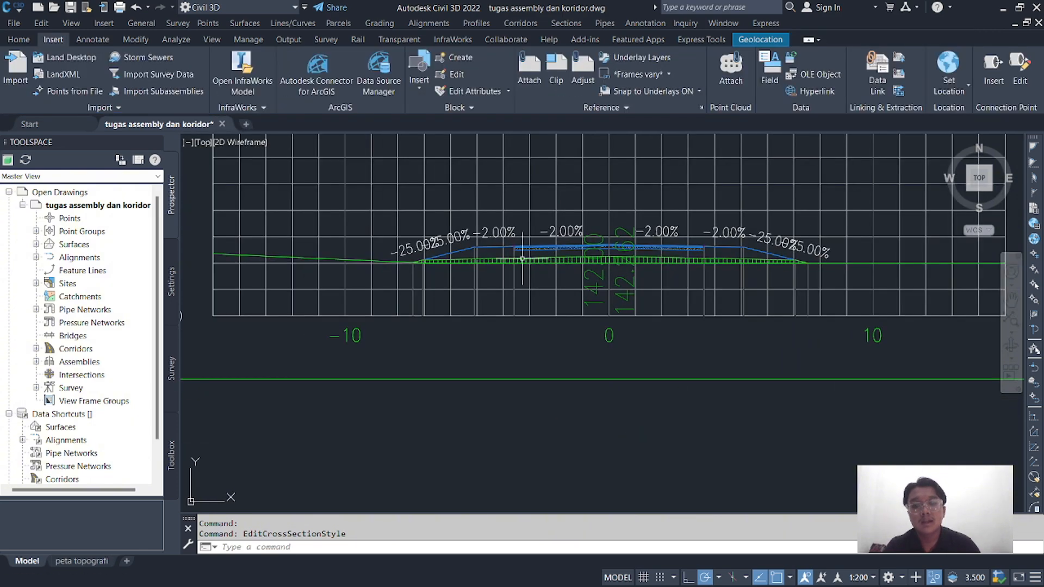
pyautogui.scroll(3, 522, 259)
pyautogui.moveTo(497, 275); pyautogui.dragTo(597, 296, button='middle')
pyautogui.scroll(-2, 490, 288)
pyautogui.moveTo(502, 295); pyautogui.dragTo(504, 296, button='middle')
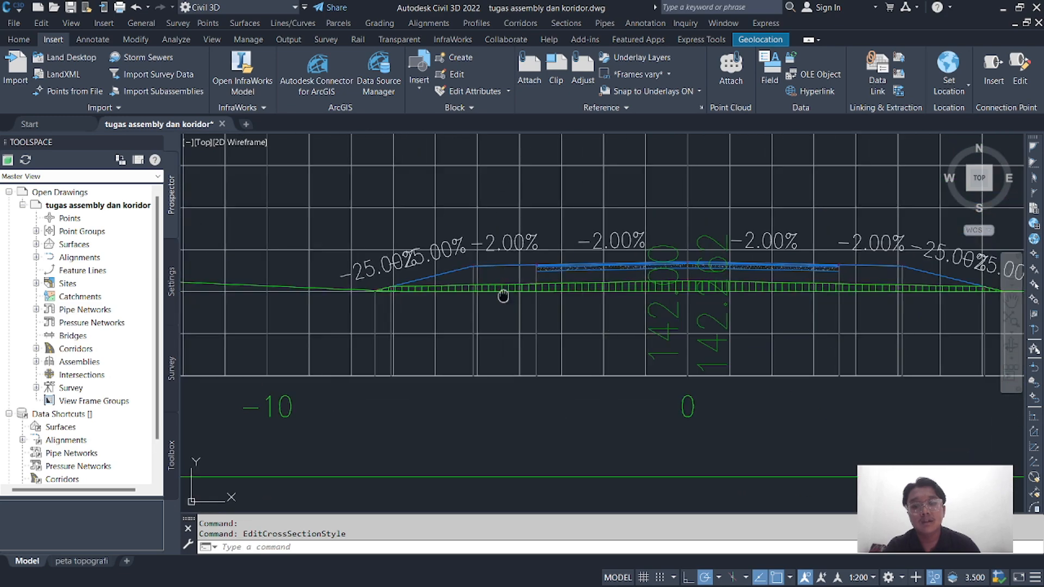
pyautogui.scroll(4, 504, 296)
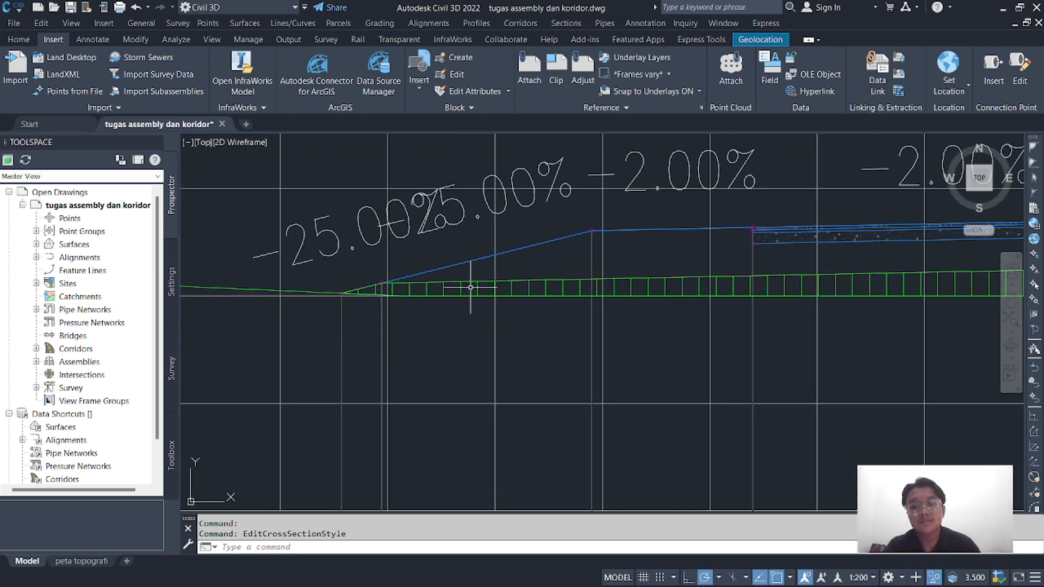
pyautogui.scroll(-10, 470, 287)
pyautogui.scroll(-5, 698, 344)
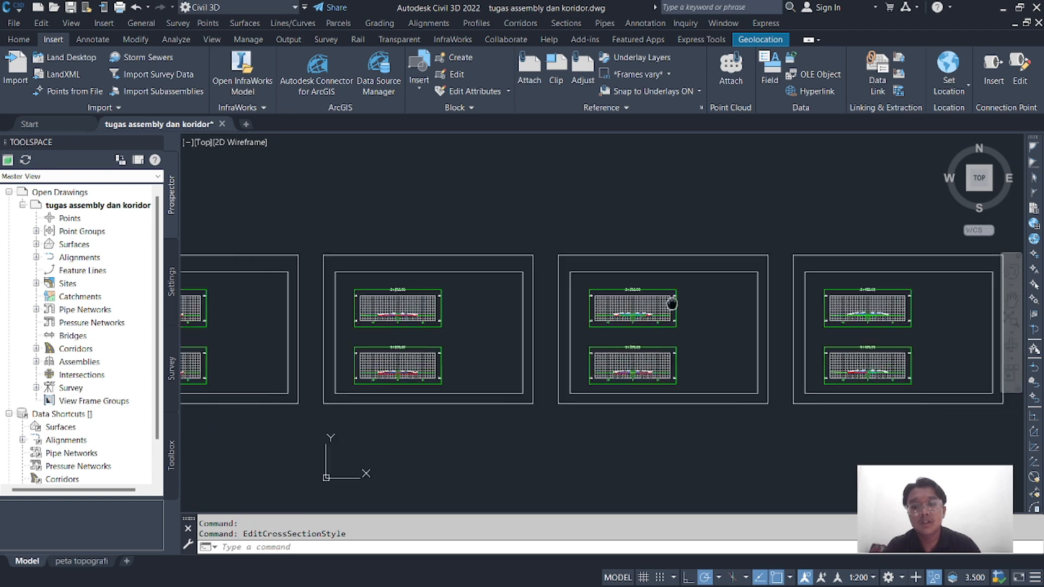
pyautogui.scroll(9, 545, 319)
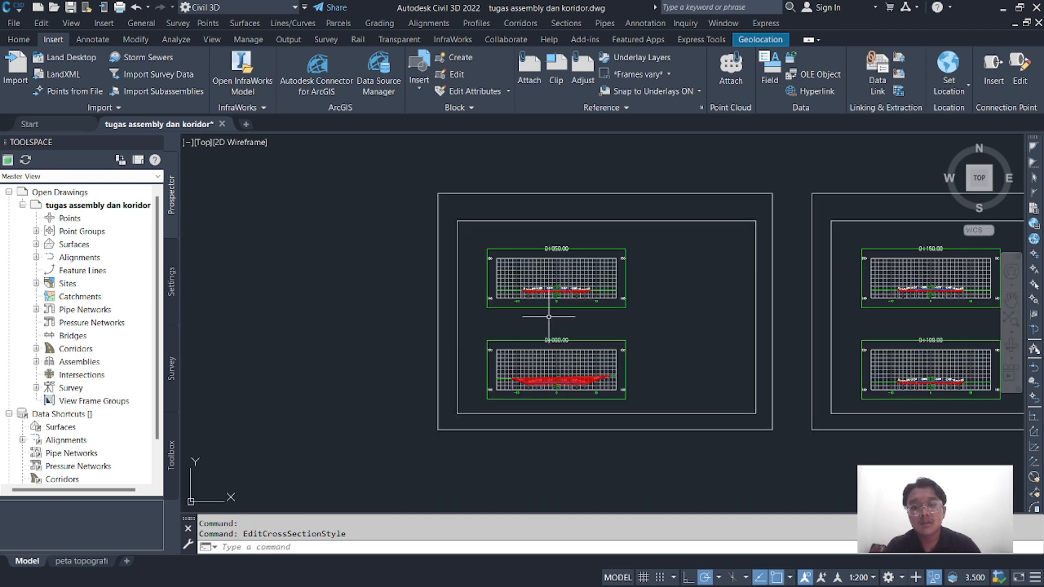
pyautogui.scroll(4, 497, 280)
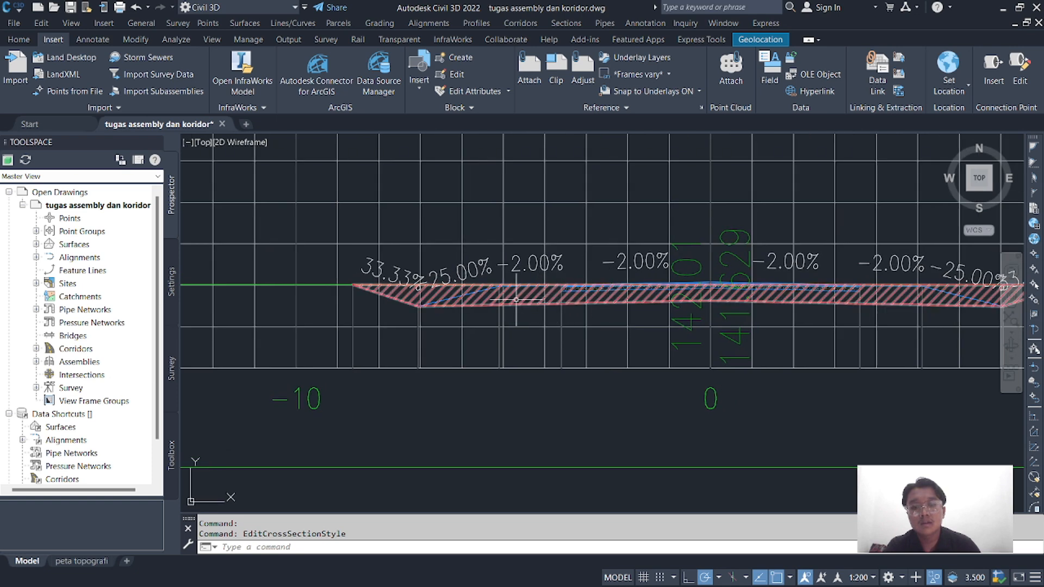
# Open Compute Materials for the SL 50 m- 1 sample lines and rename the existing material list as GALIAN TIMBUNAN
pyautogui.click(563, 23)
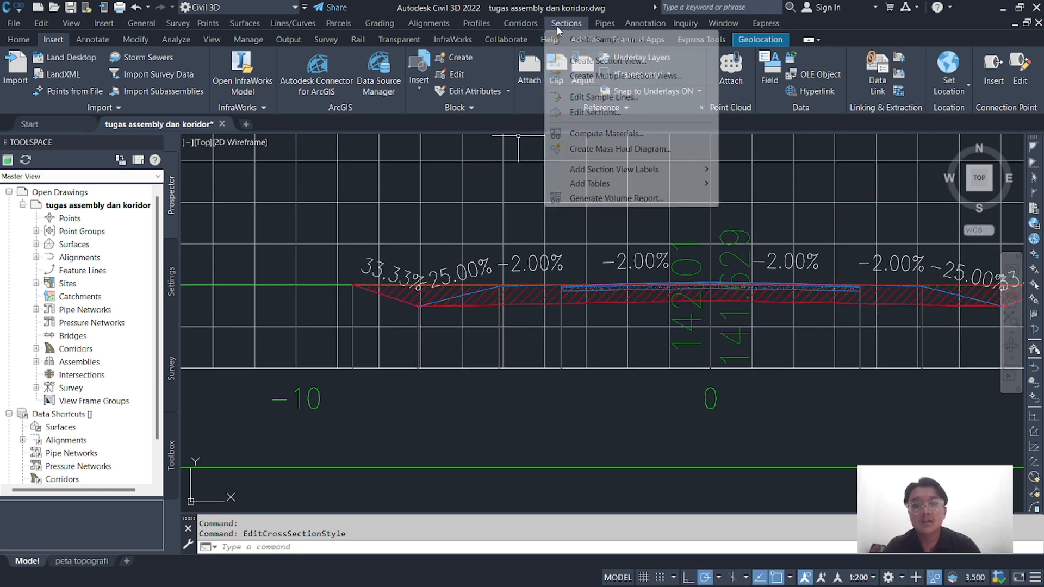
pyautogui.click(609, 134)
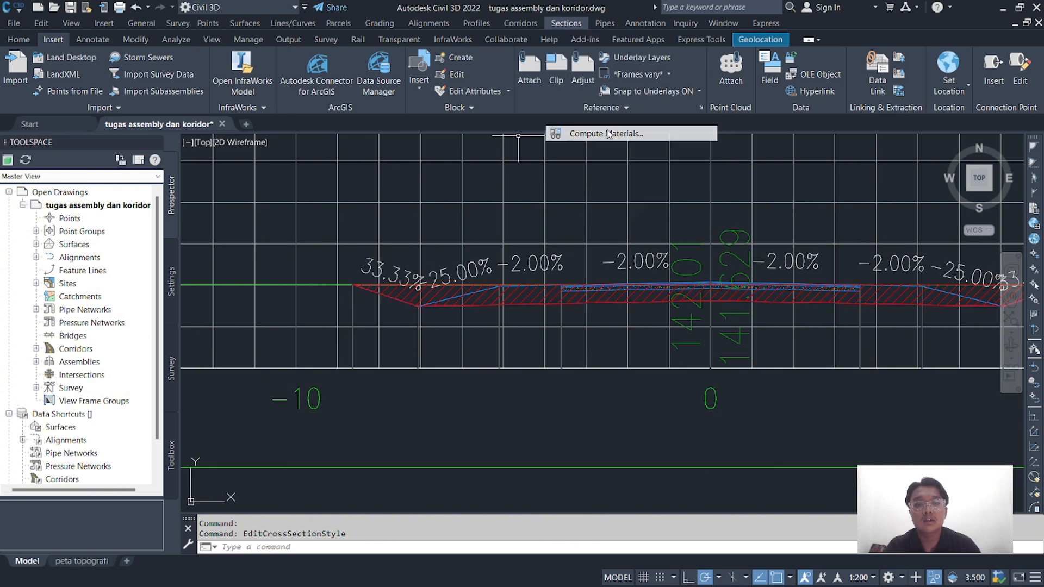
pyautogui.click(483, 260)
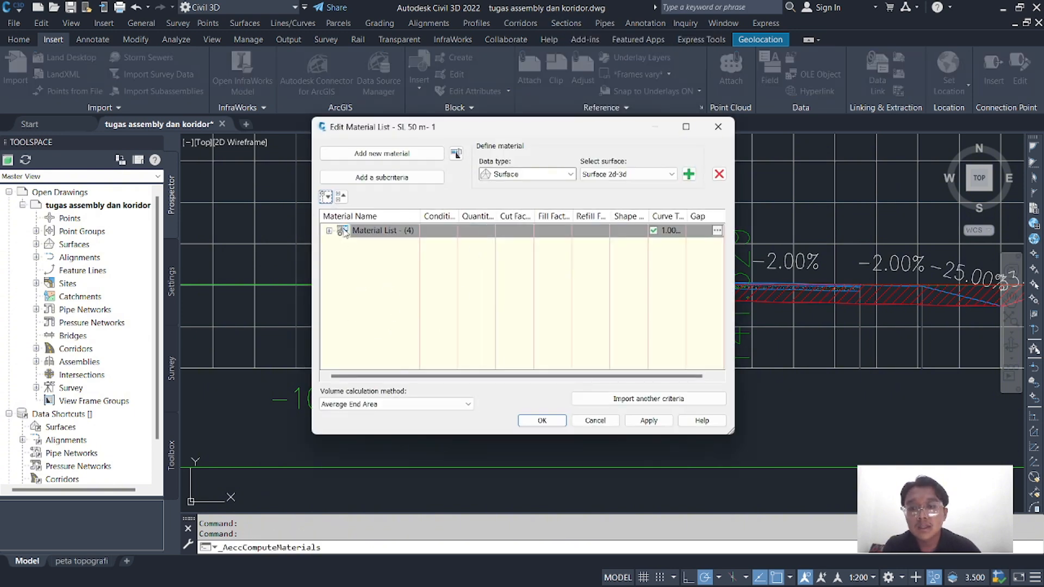
pyautogui.click(390, 231)
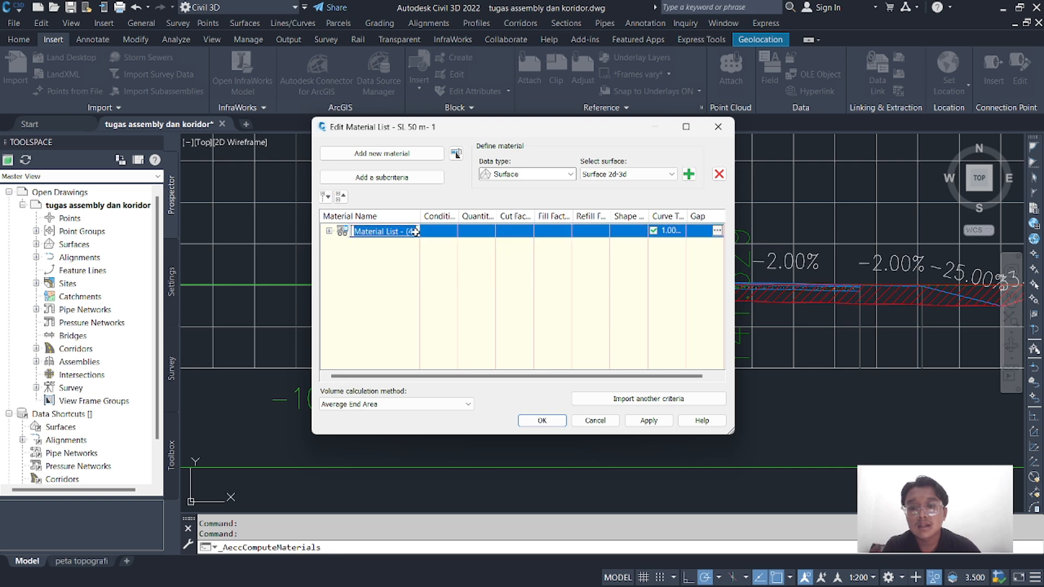
pyautogui.press('BackSpace')
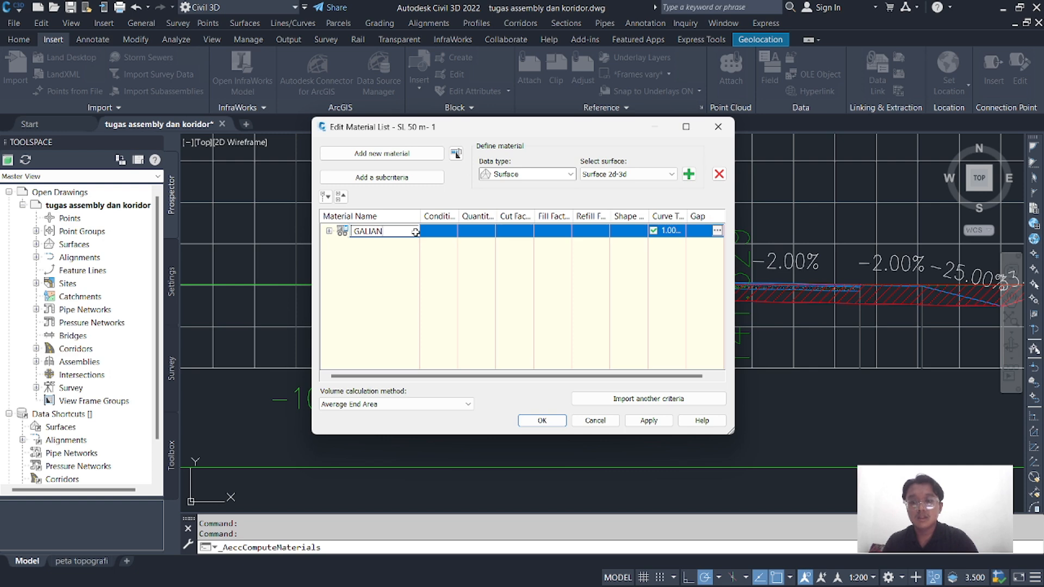
pyautogui.write('GALIAN TIMBUN')
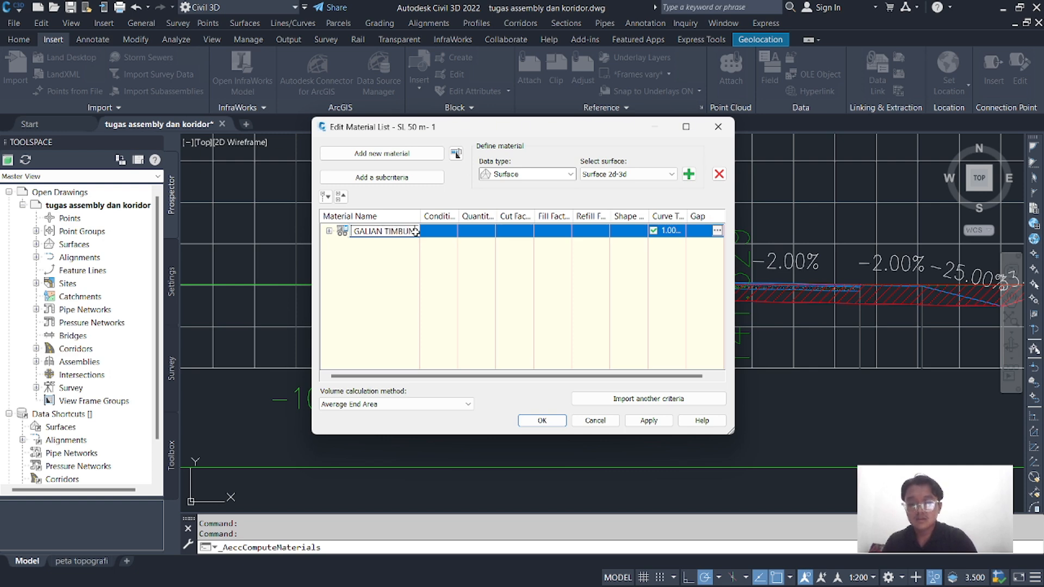
pyautogui.write('AN')
pyautogui.click(401, 257)
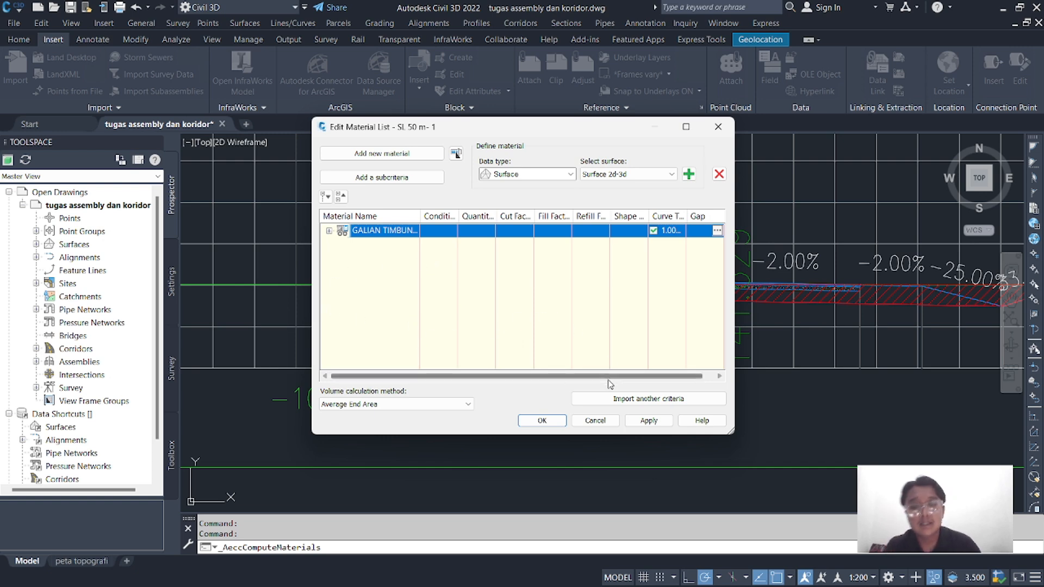
# Start importing another criteria into the material list, choose the Material List quantity takeoff criteria and open it for editing
pyautogui.click(622, 400)
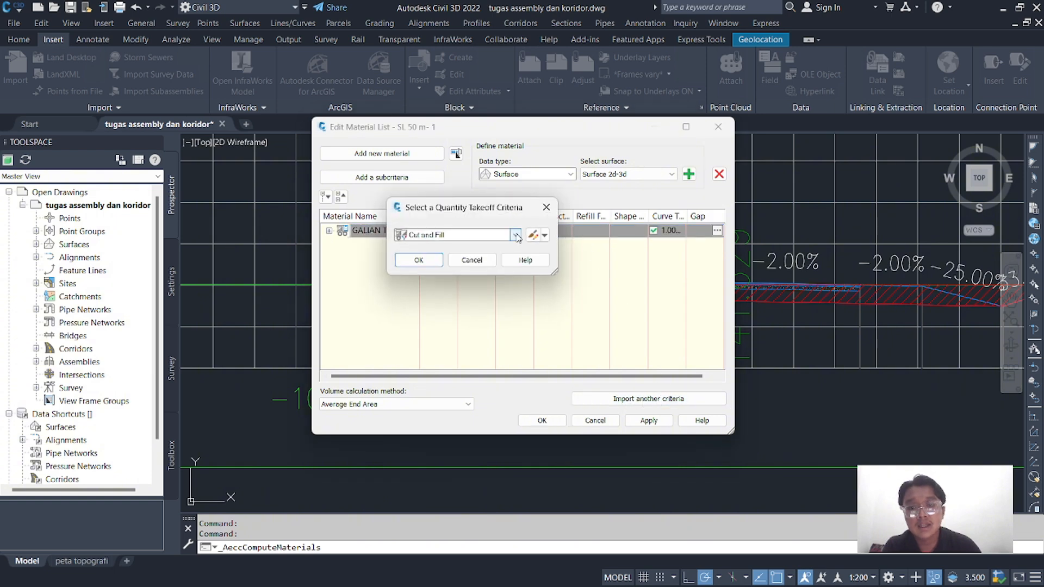
pyautogui.click(515, 235)
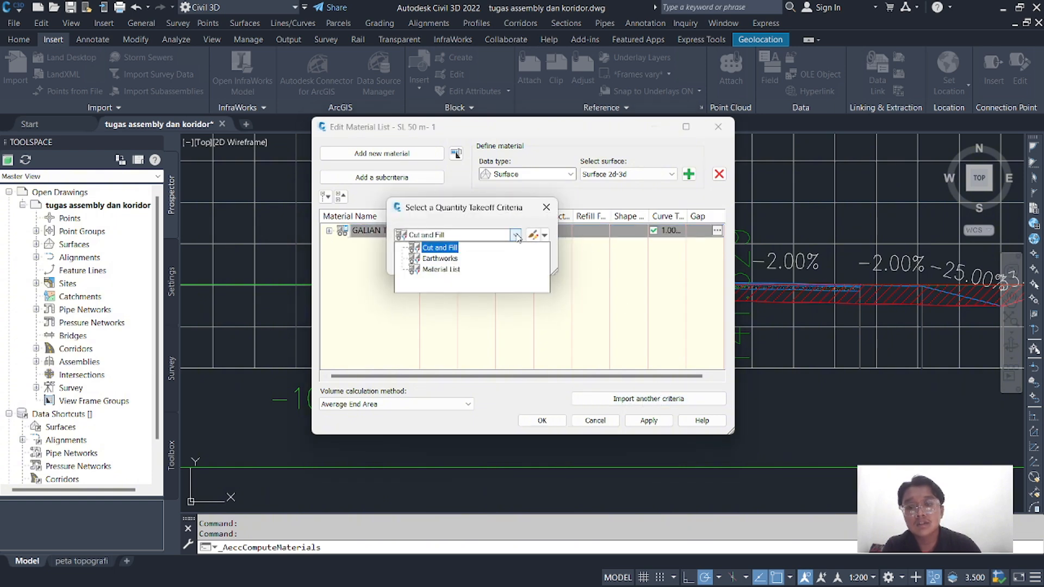
pyautogui.click(444, 269)
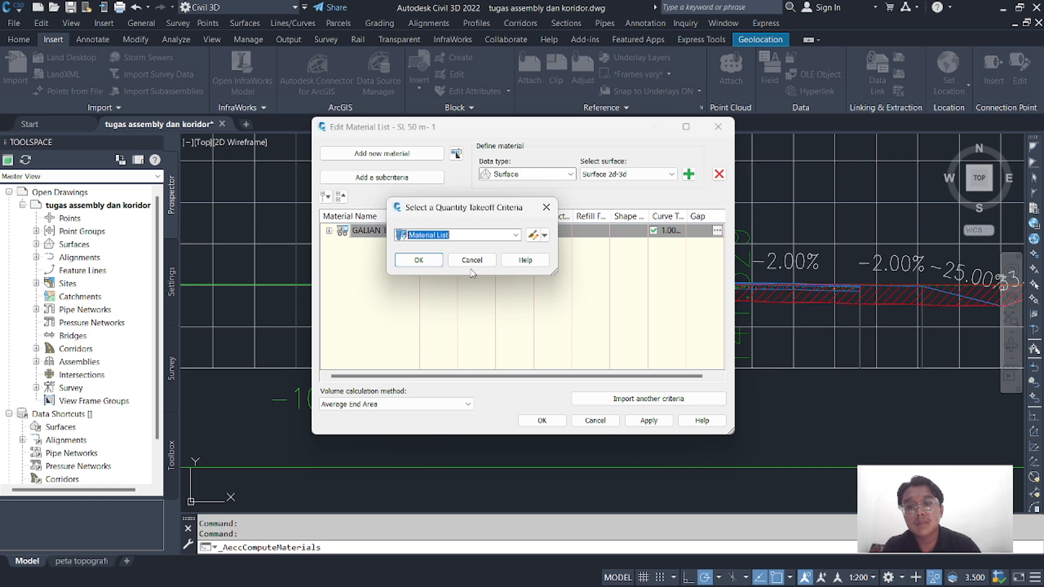
pyautogui.click(534, 235)
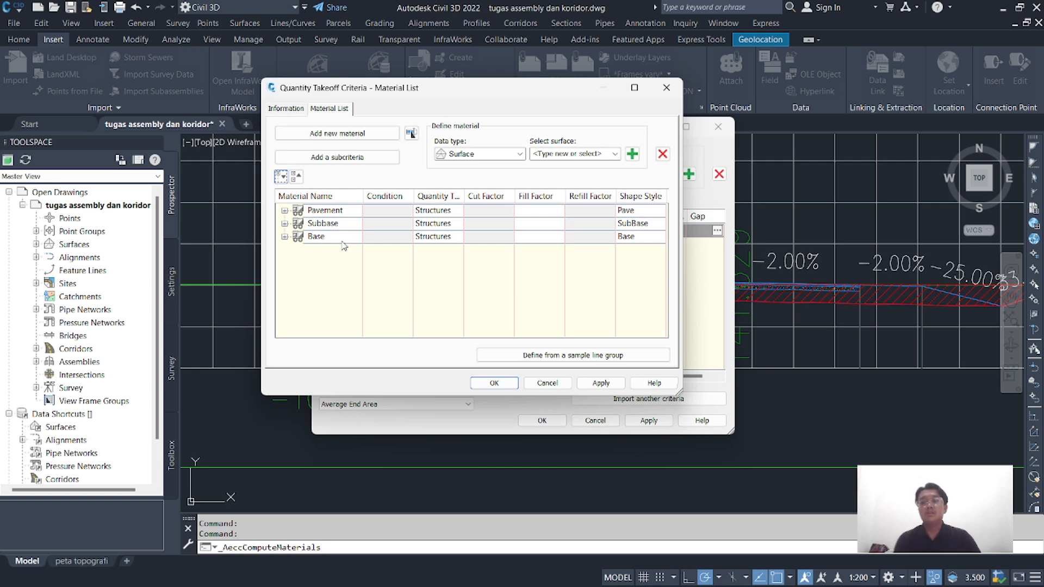
# Add the corridor shape Pave1 to the Pavement material of the criteria
pyautogui.click(285, 211)
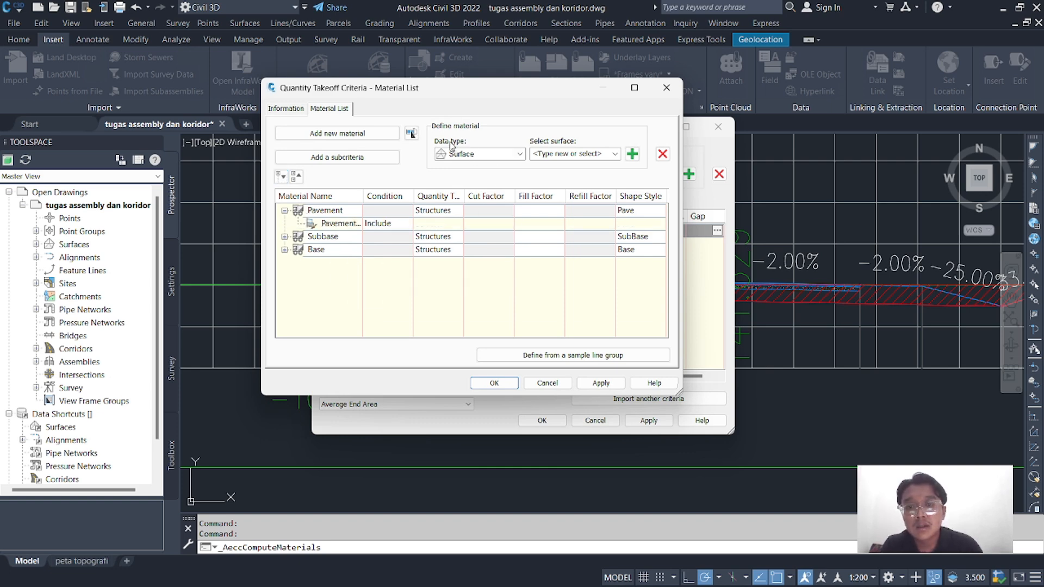
pyautogui.click(519, 153)
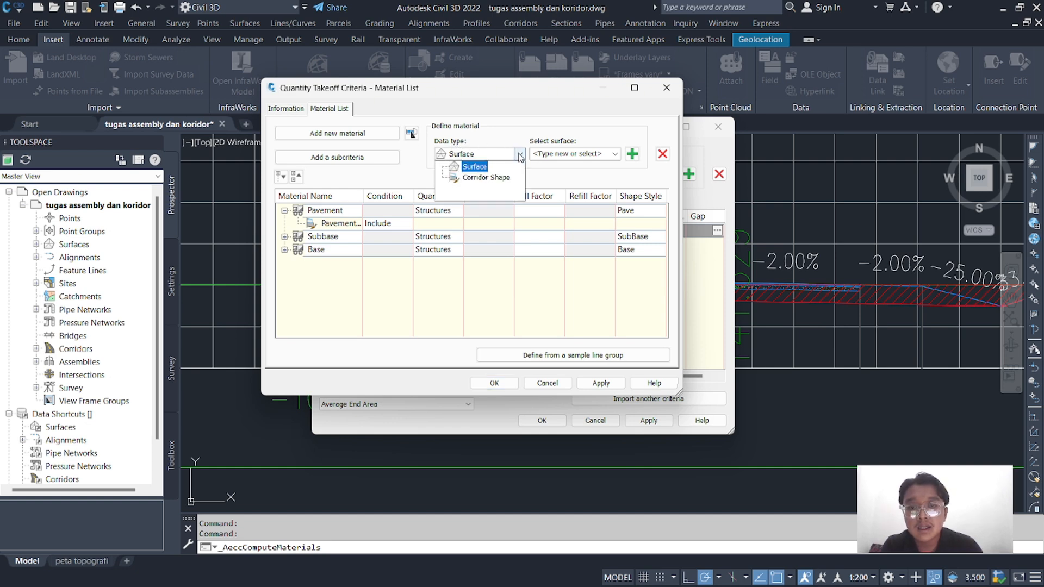
pyautogui.click(490, 177)
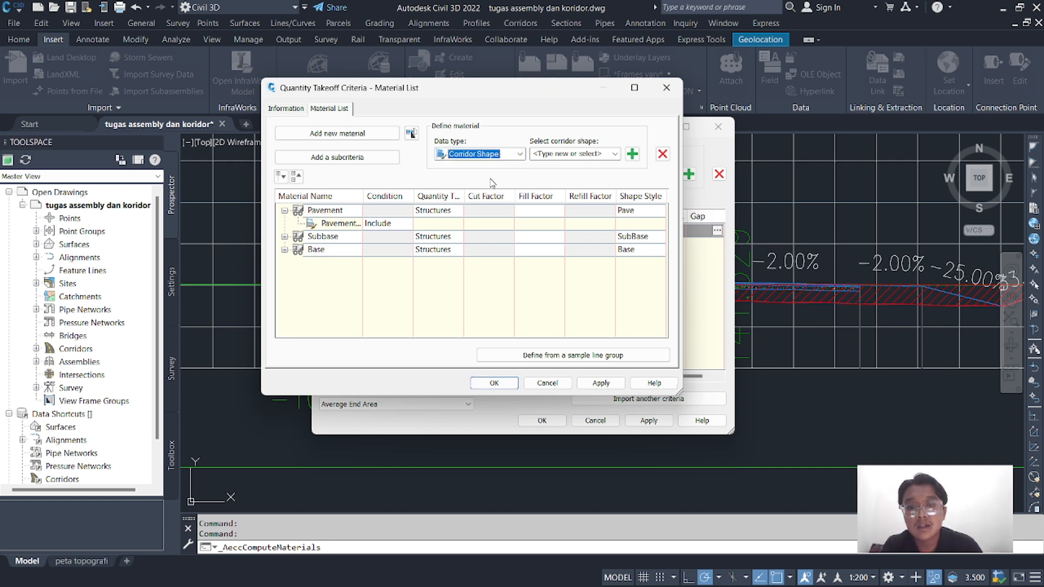
pyautogui.click(329, 212)
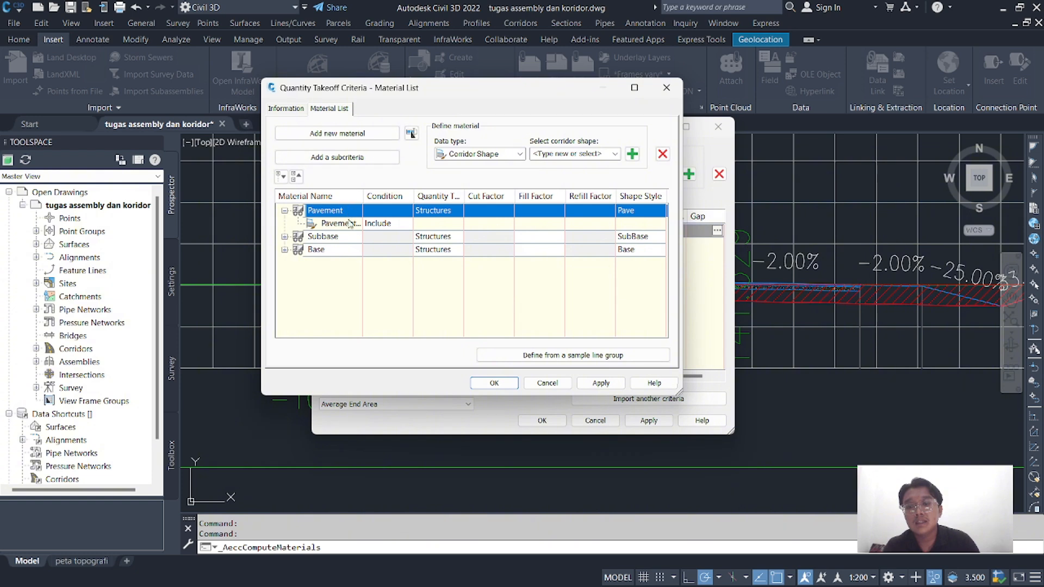
pyautogui.click(615, 154)
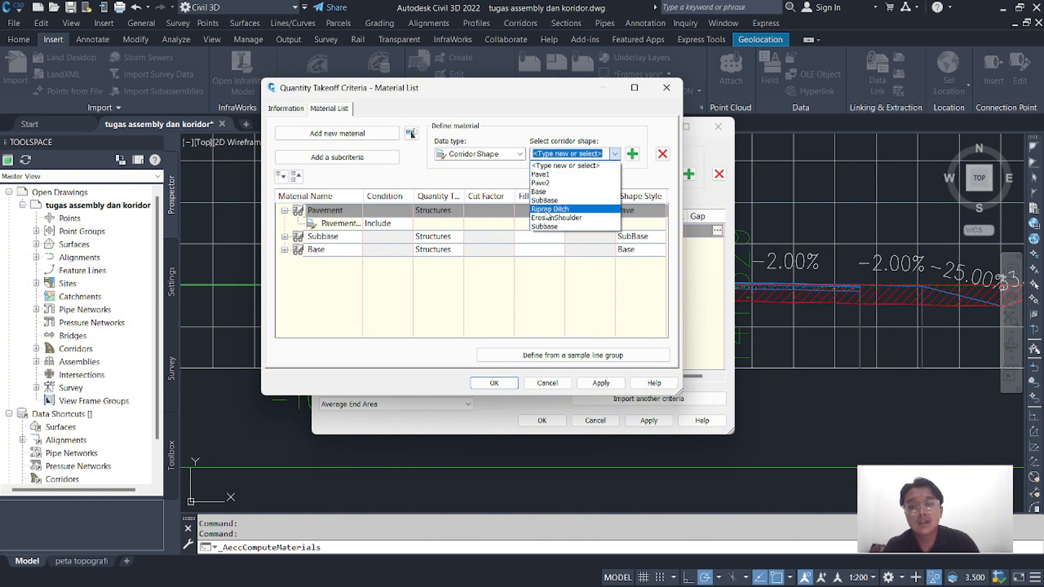
pyautogui.click(551, 180)
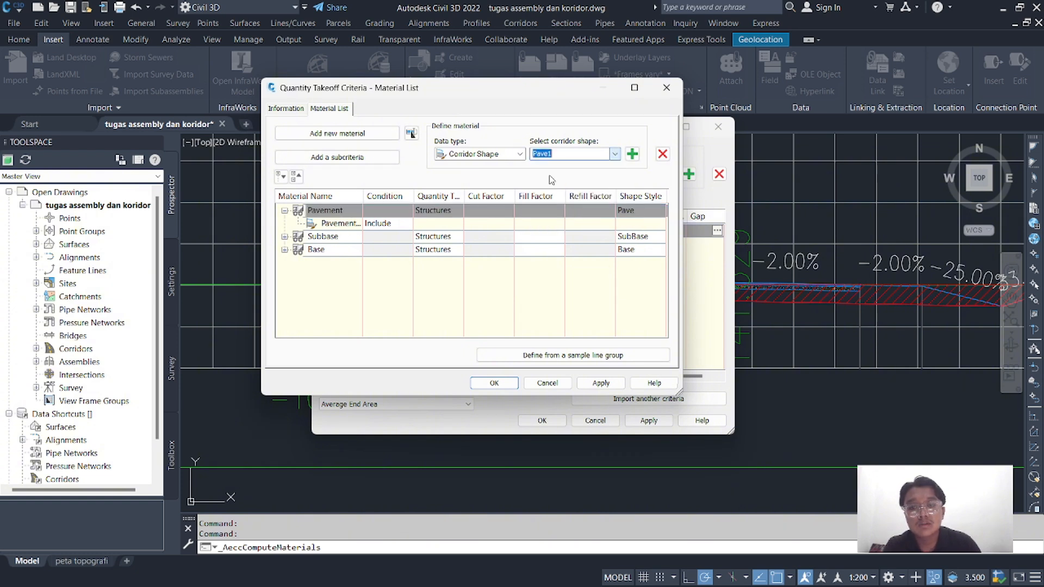
pyautogui.click(346, 225)
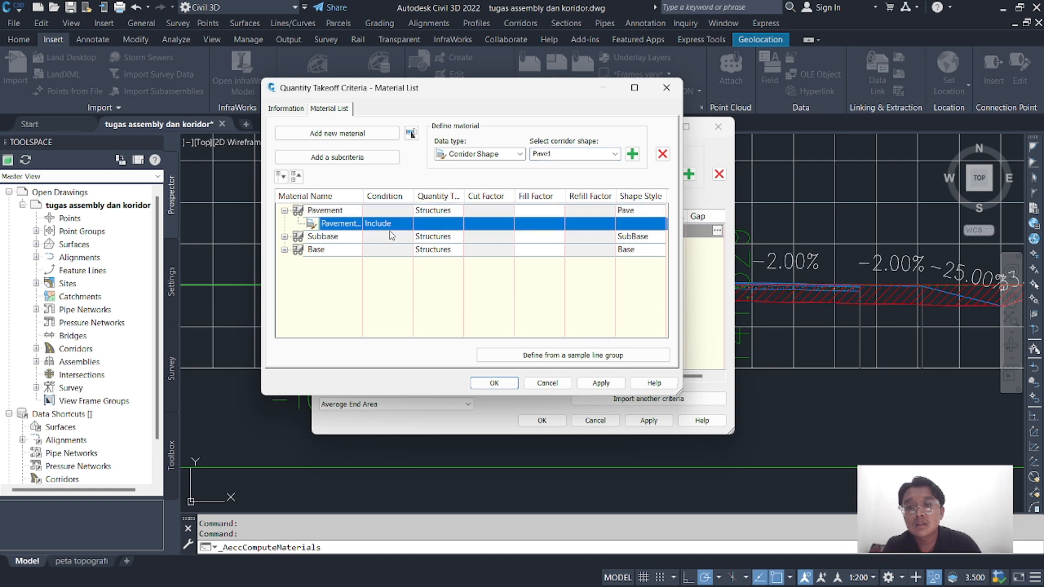
pyautogui.click(632, 154)
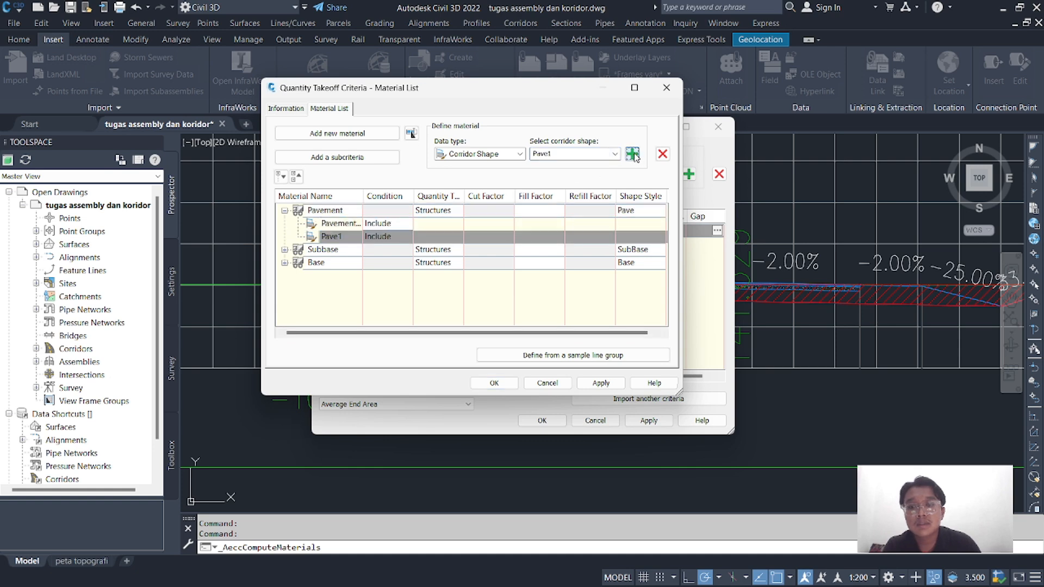
# Rename the Pavement material as Pave1 and delete its original pavement shape entry
pyautogui.click(340, 212)
pyautogui.click(348, 212)
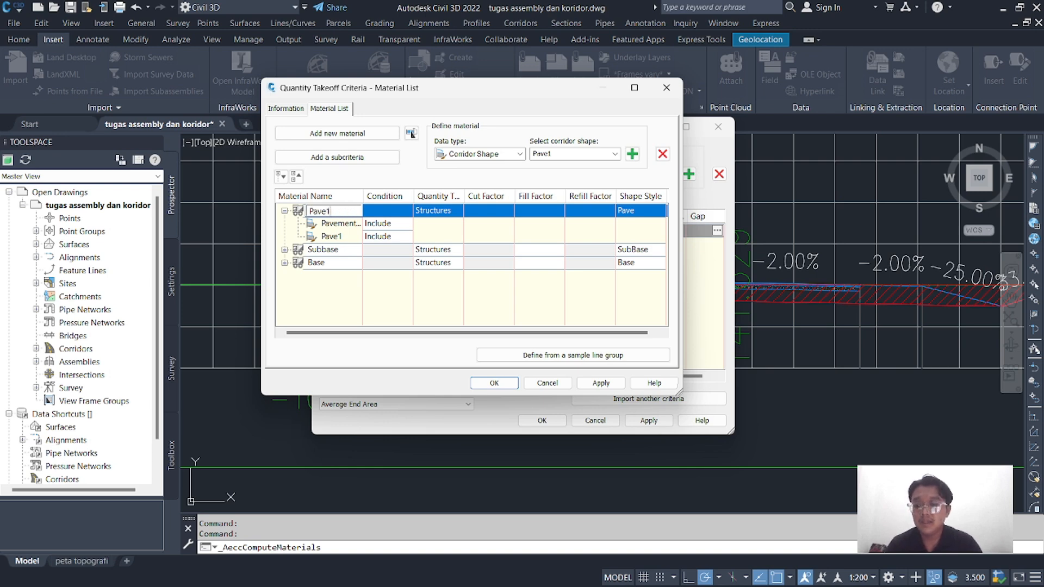
pyautogui.click(336, 225)
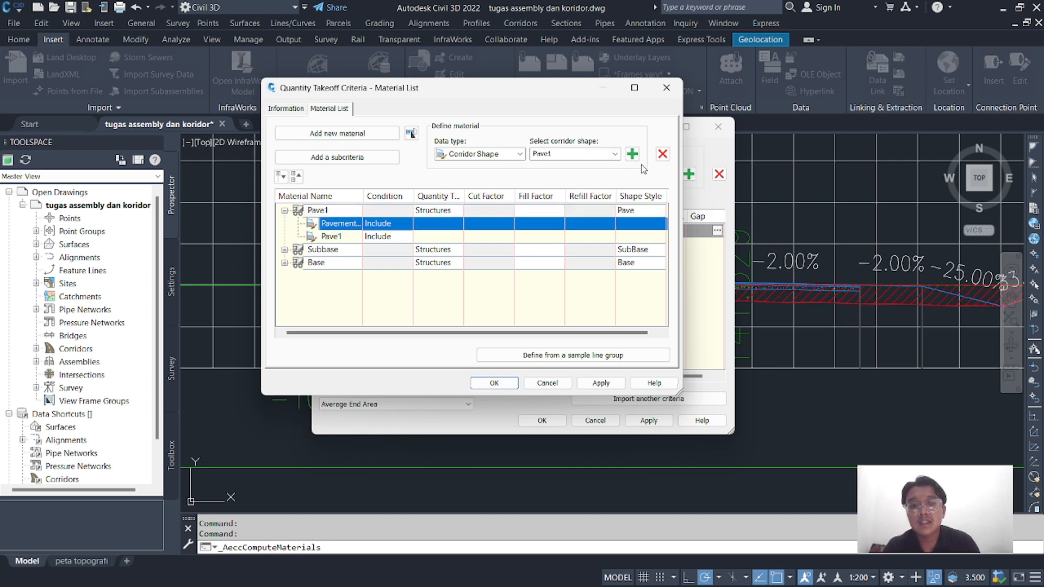
pyautogui.click(663, 155)
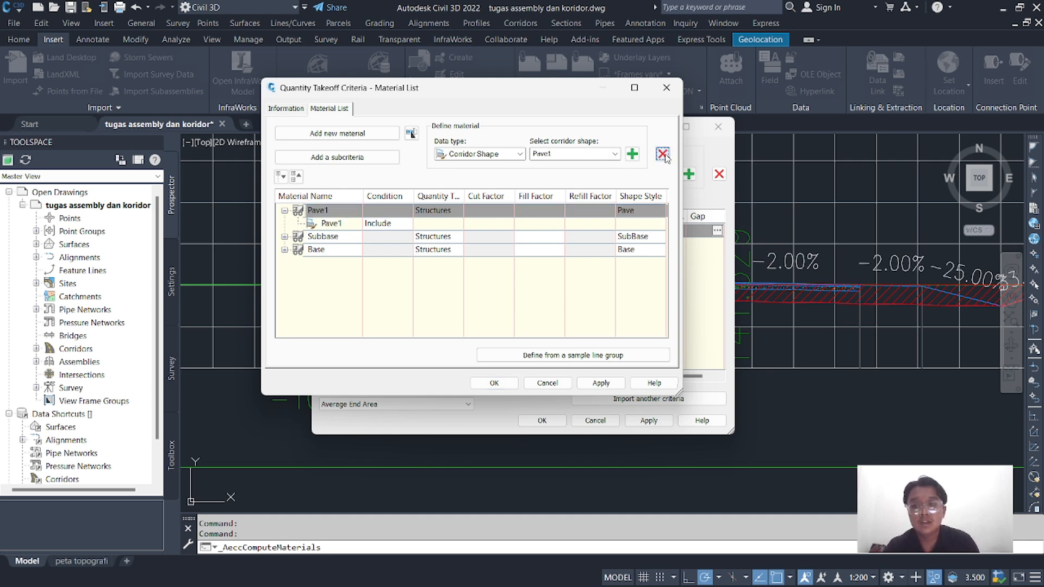
# Add a new material to the criteria and set its quantity type to Structures
pyautogui.click(335, 252)
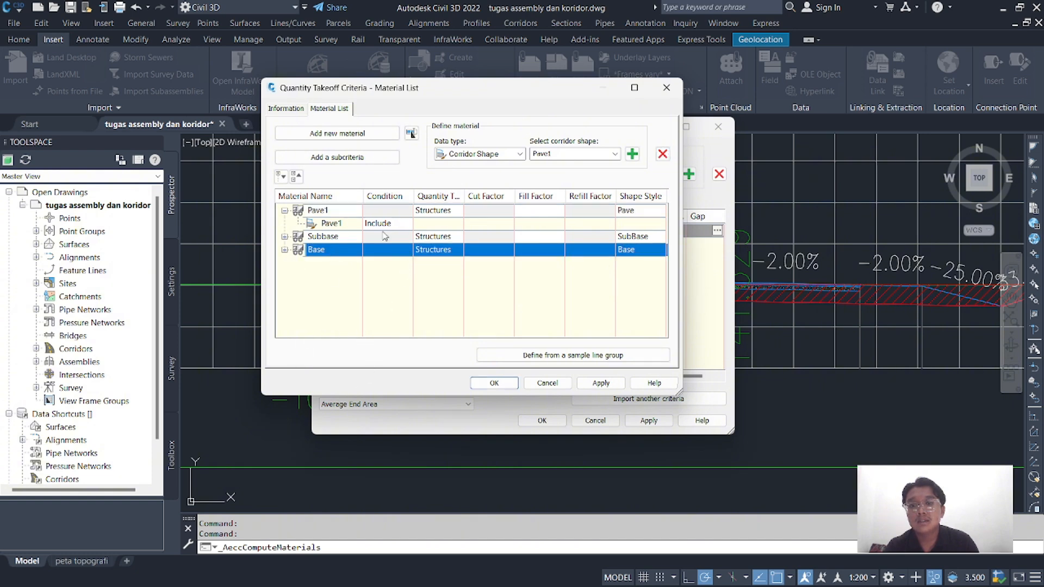
pyautogui.click(341, 136)
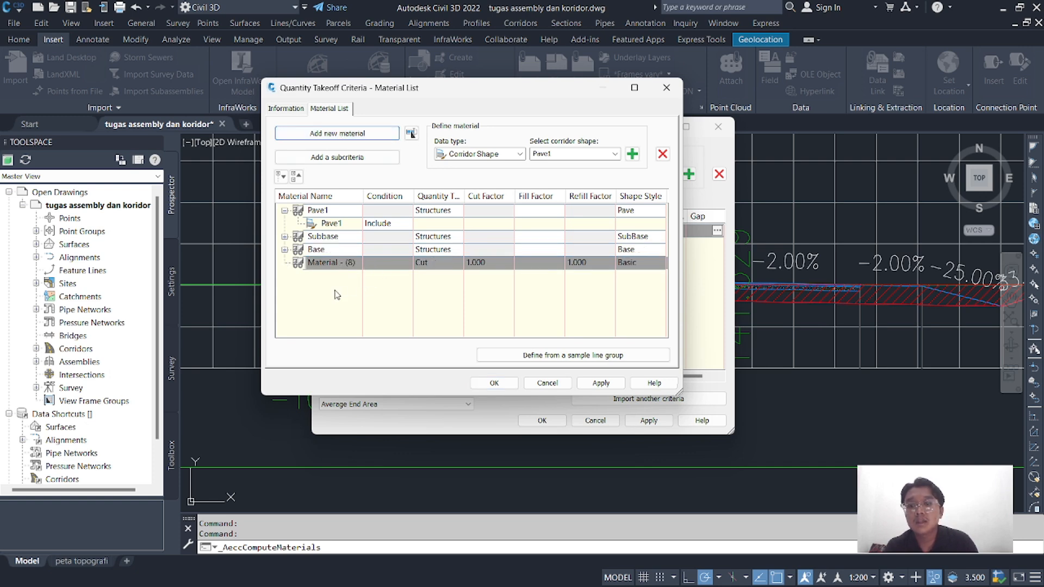
pyautogui.click(433, 265)
pyautogui.click(431, 321)
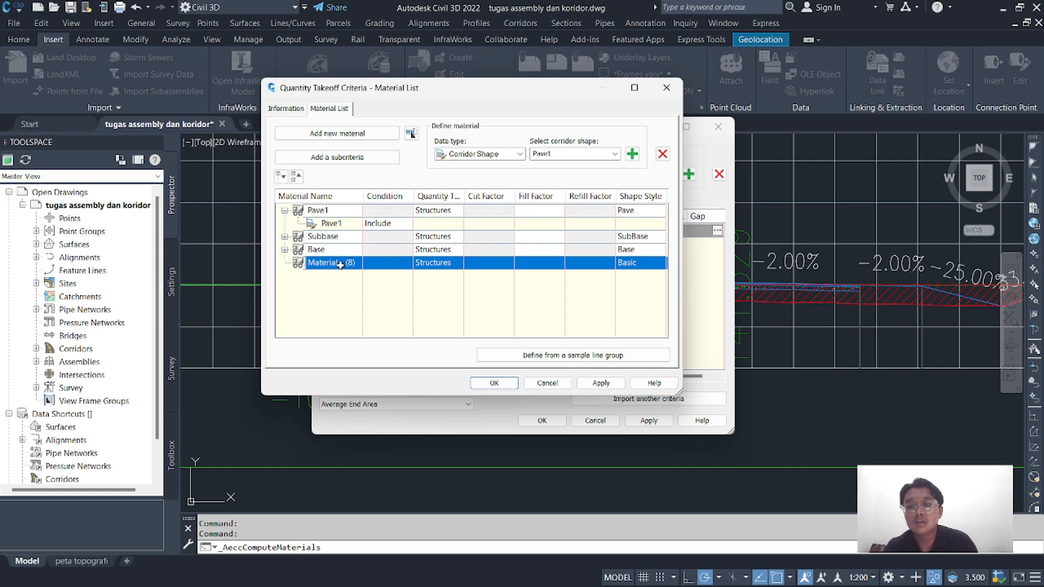
# Assign the corridor shape Pave2 to the new material and rename the material as Pave2
pyautogui.click(615, 154)
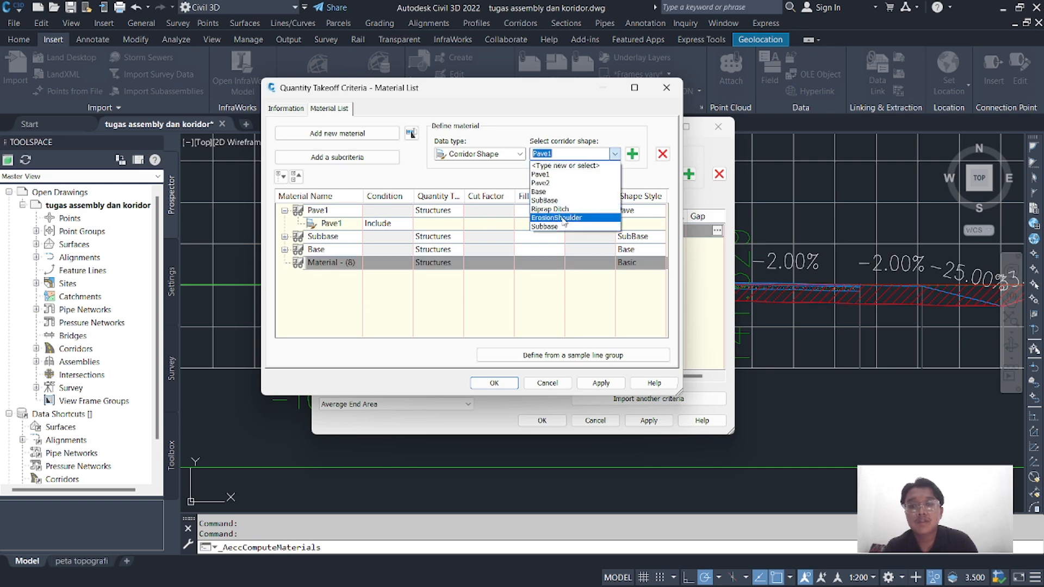
pyautogui.click(555, 184)
pyautogui.click(632, 154)
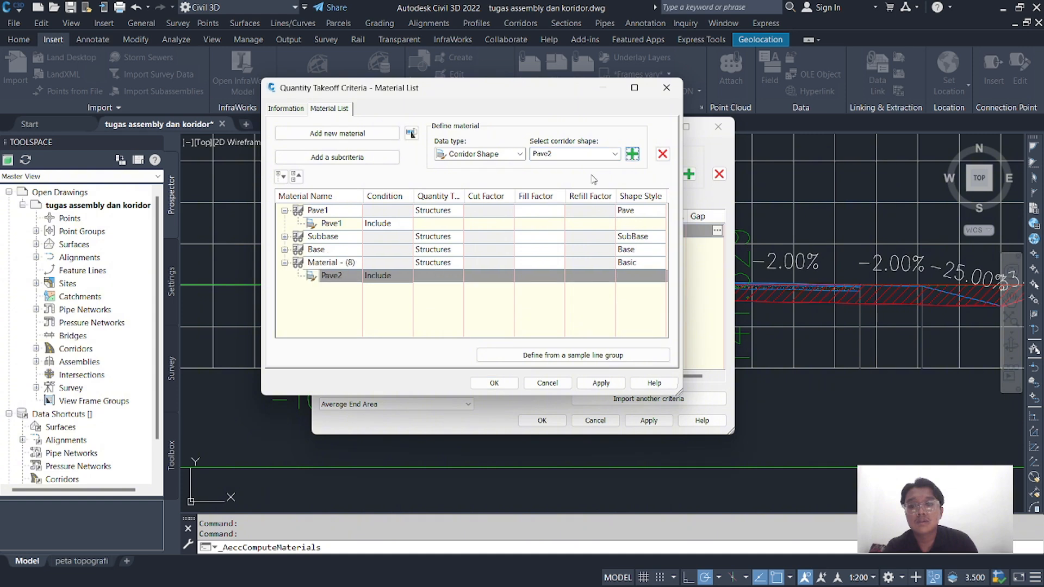
pyautogui.doubleClick(345, 264)
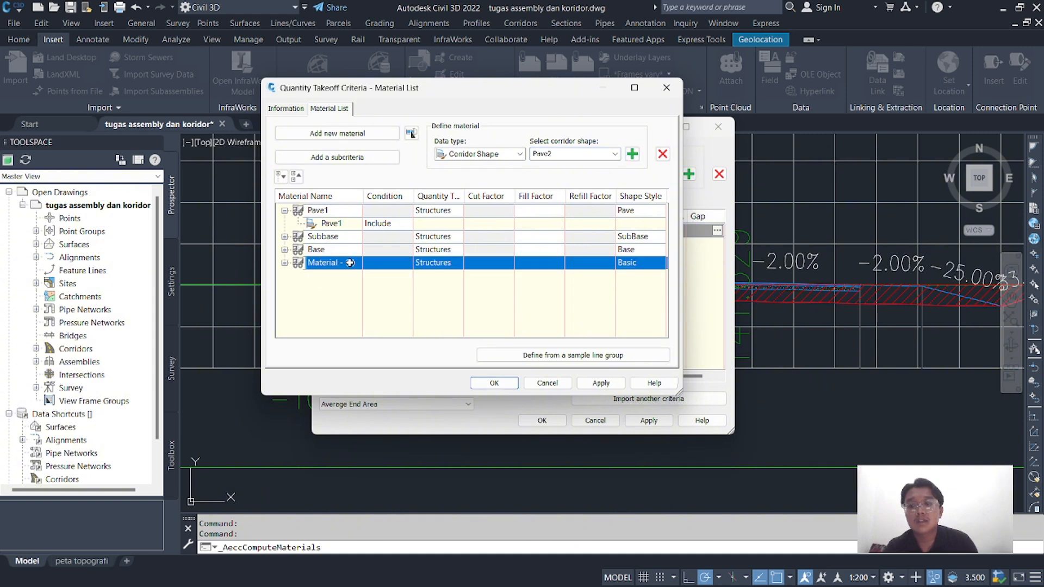
pyautogui.click(353, 263)
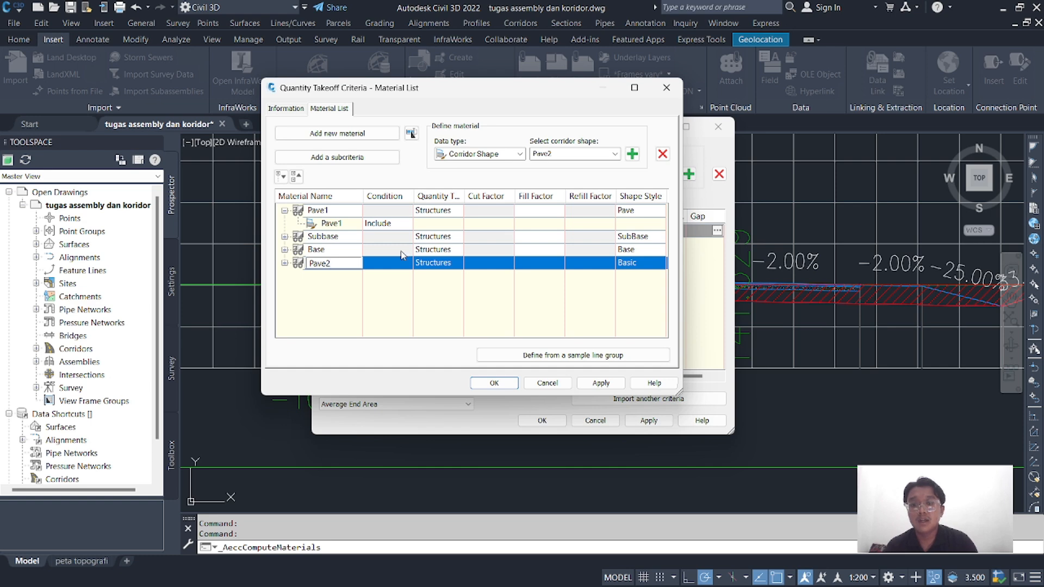
pyautogui.click(343, 292)
# Examine the corridor shape entries under the Pave2, Base and Subbase materials
pyautogui.click(285, 263)
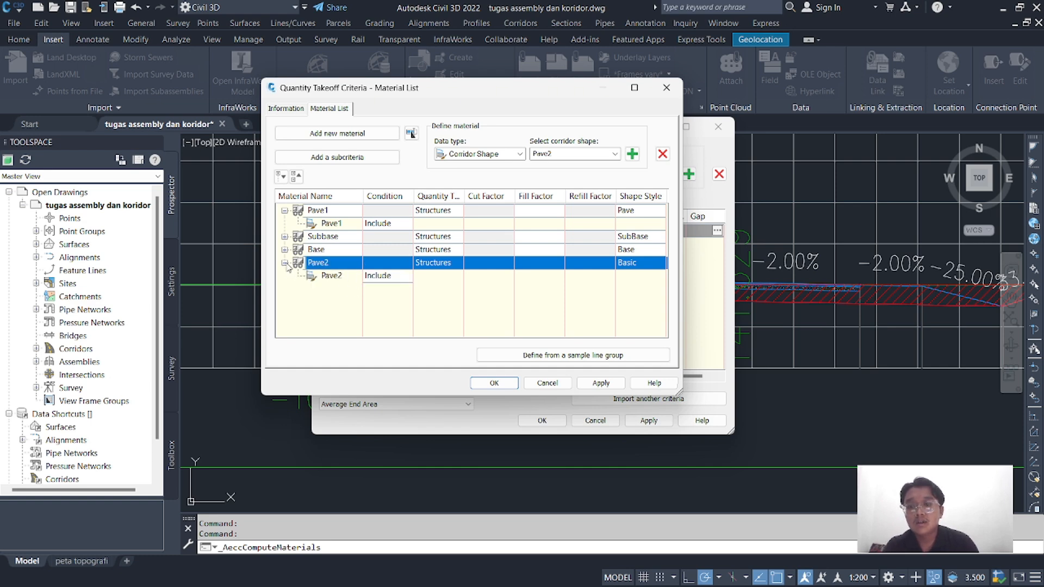
pyautogui.click(285, 250)
pyautogui.click(285, 237)
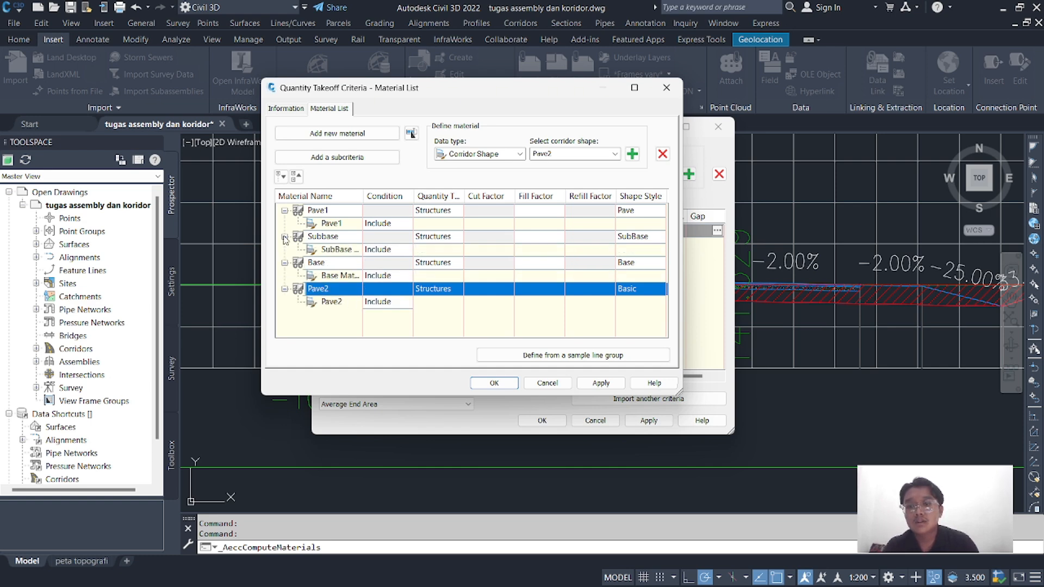
pyautogui.click(284, 237)
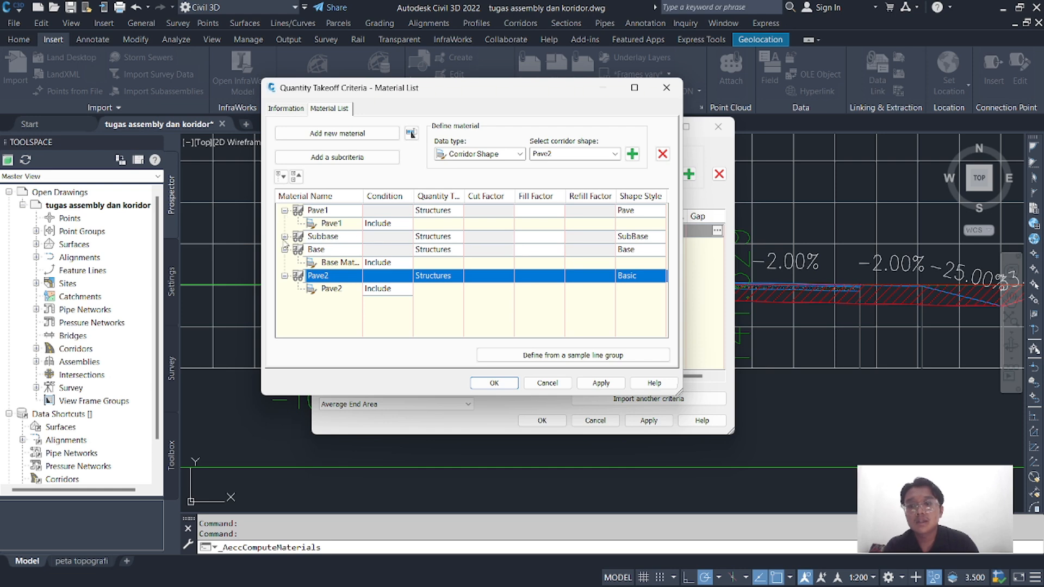
pyautogui.click(284, 210)
pyautogui.click(285, 237)
pyautogui.click(284, 249)
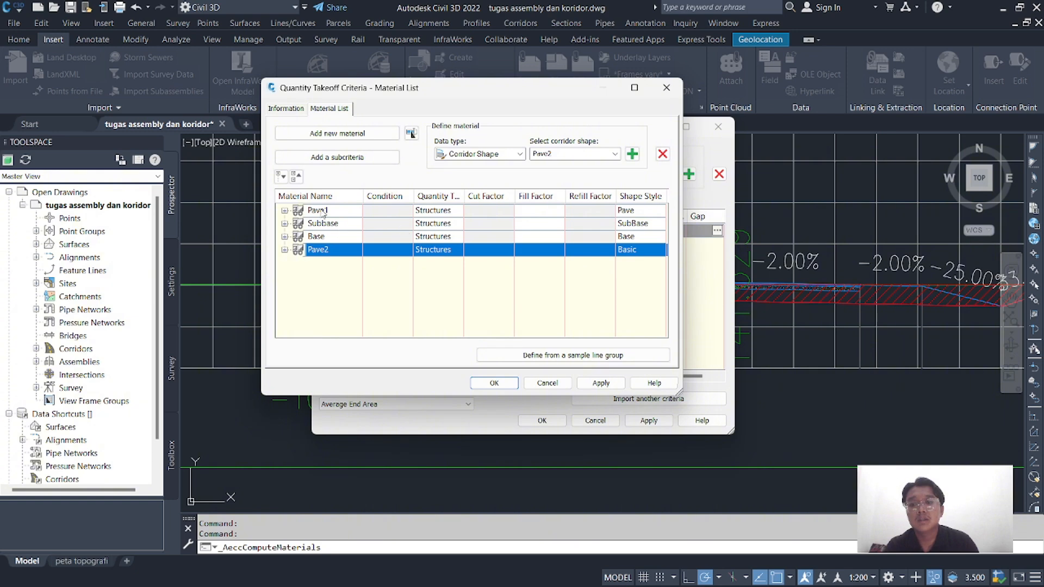
# Set the shape style of the Pave1 material to the Pave1 section style
pyautogui.click(632, 212)
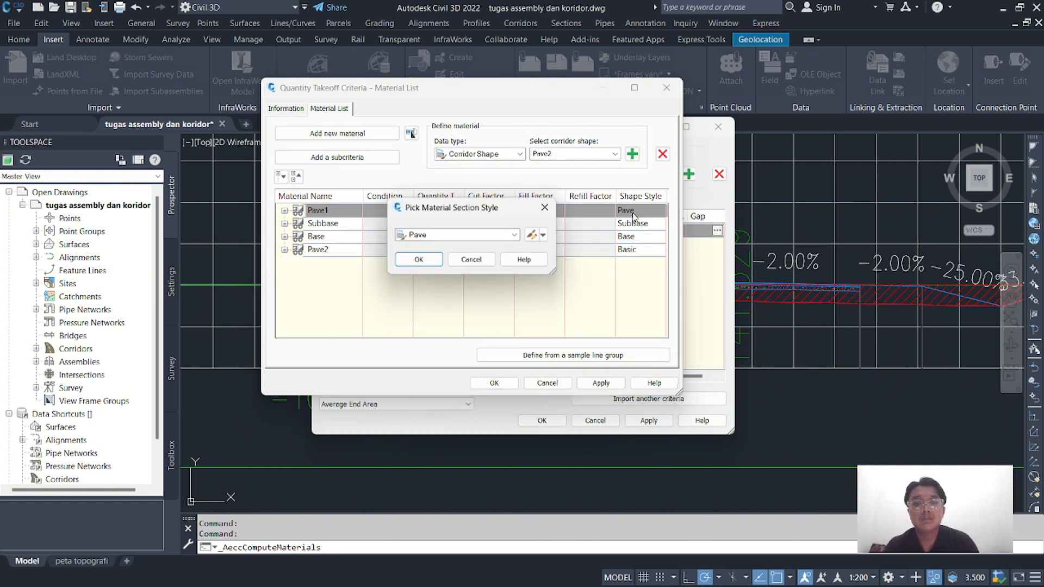
pyautogui.click(516, 236)
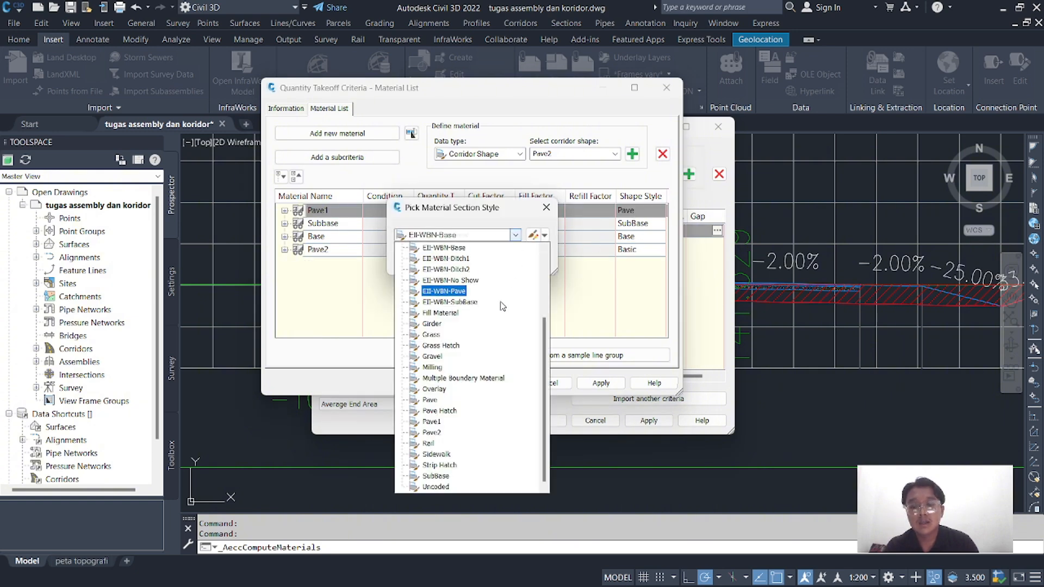
pyautogui.click(435, 425)
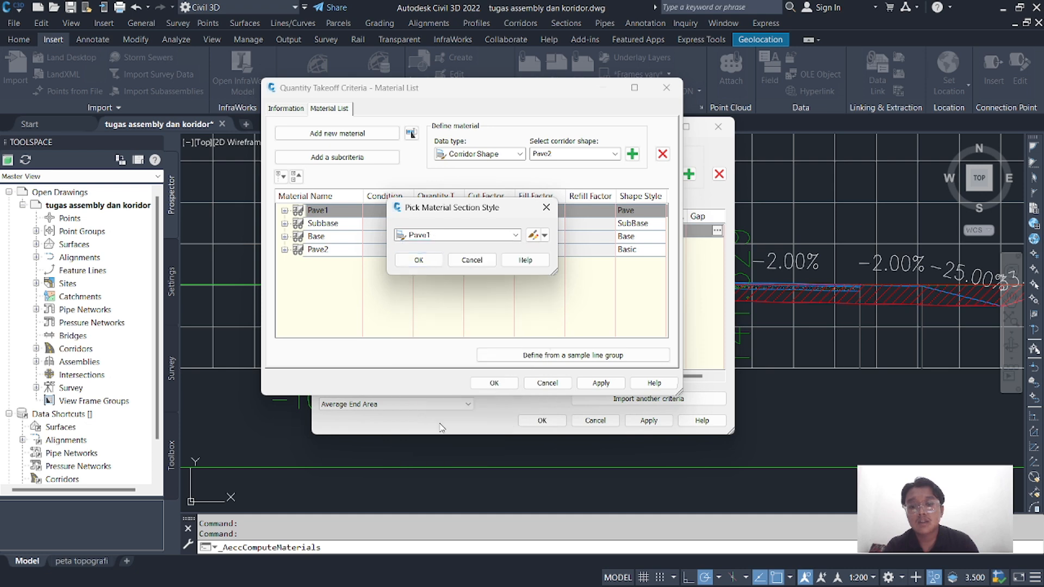
pyautogui.click(427, 260)
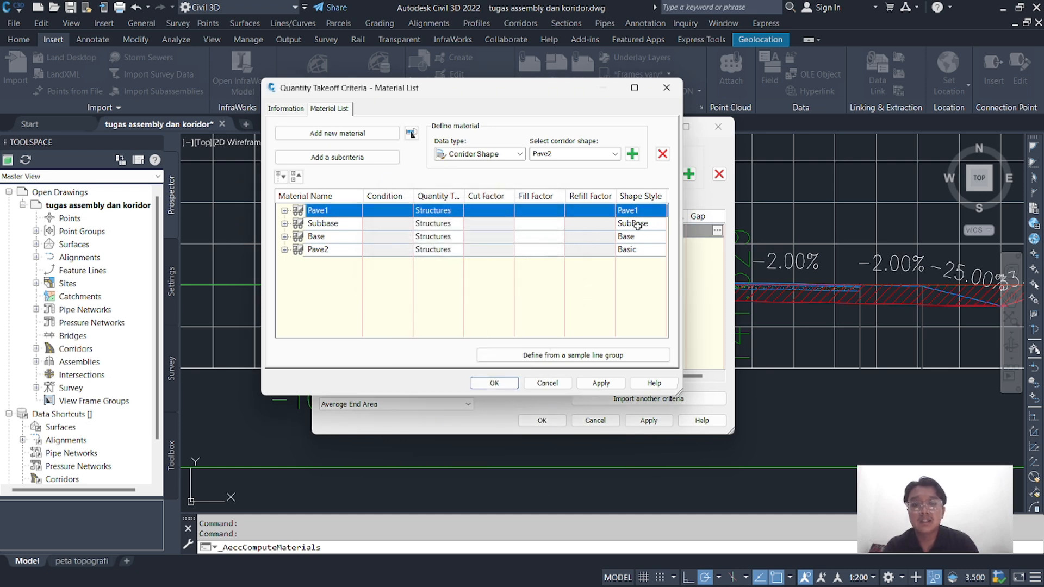
# Set the Pave2 material's shape style to Pave2, apply the changes and close the Material List criteria
pyautogui.click(643, 250)
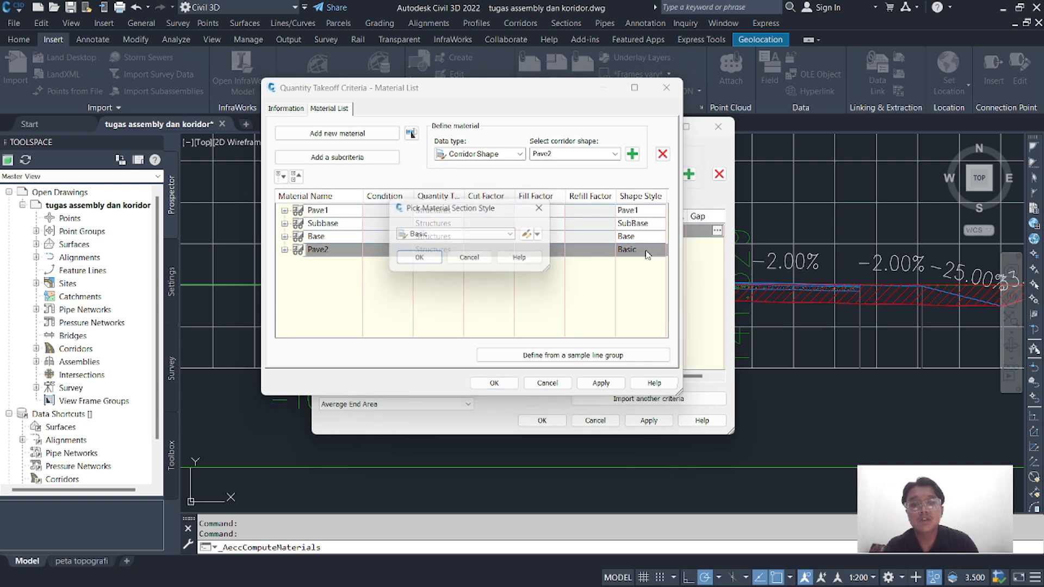
pyautogui.click(515, 235)
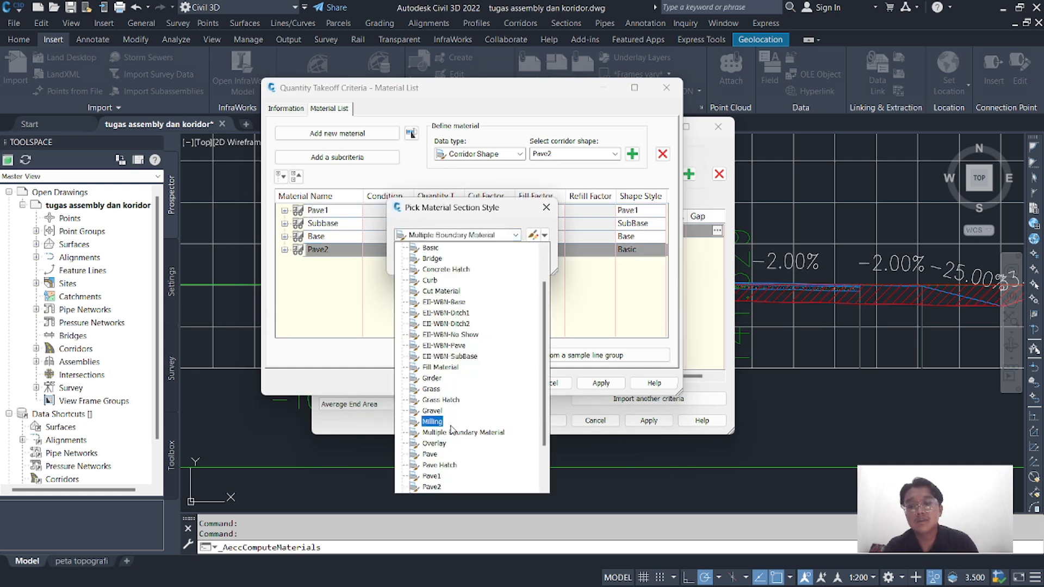
pyautogui.click(432, 487)
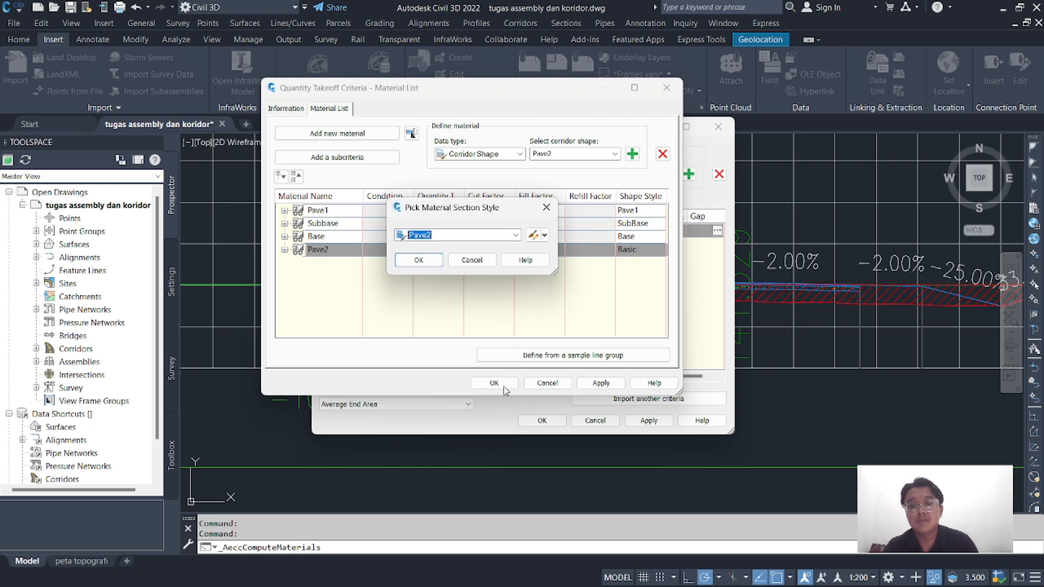
pyautogui.click(427, 261)
pyautogui.click(605, 386)
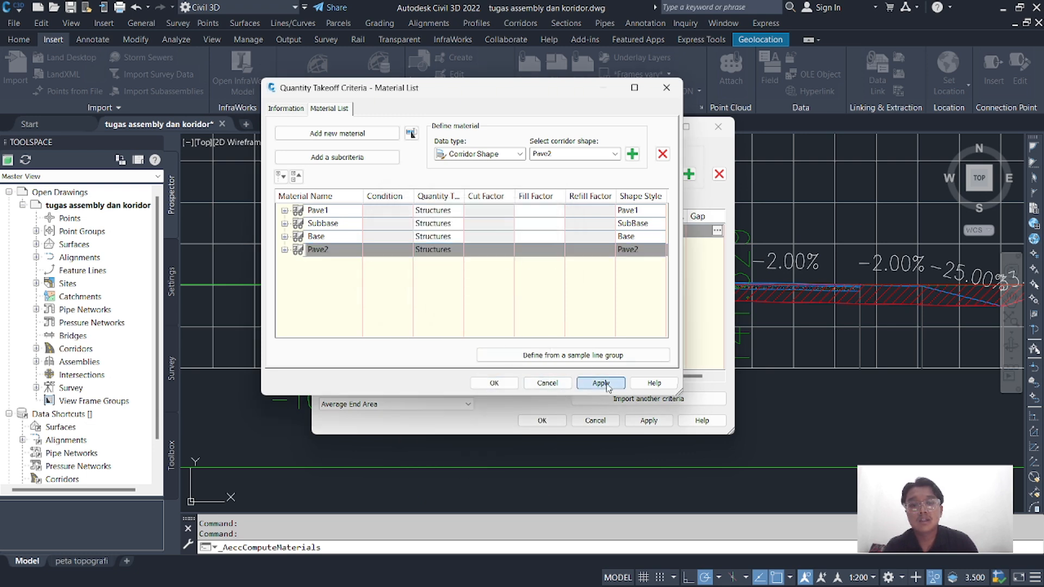
pyautogui.click(494, 384)
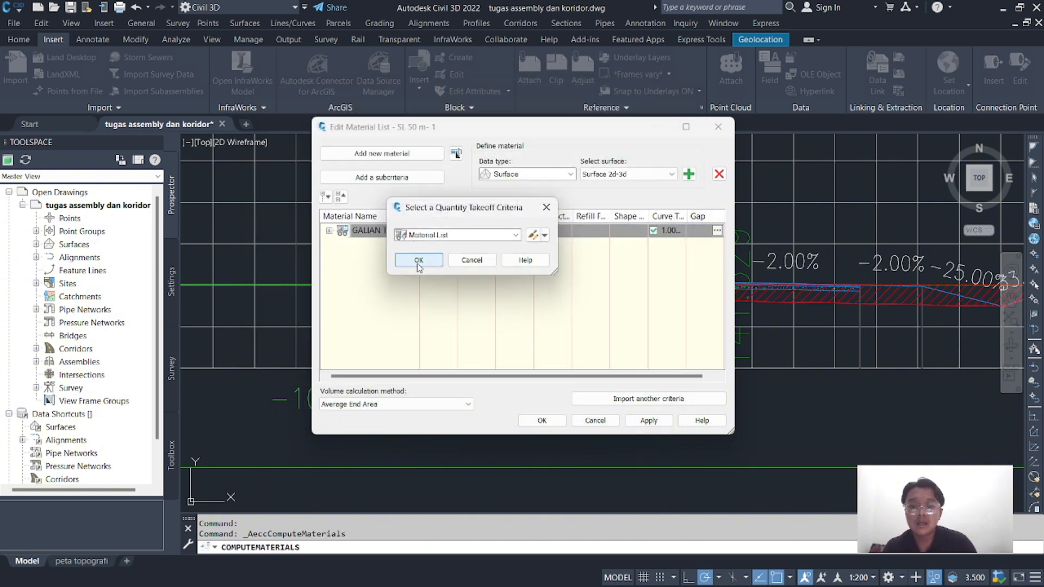
# Import the Material List takeoff criteria, mapping Pave1, SubBase Material, Base Material and Pave2 to the matching koridor blitar corridor shapes
pyautogui.click(419, 262)
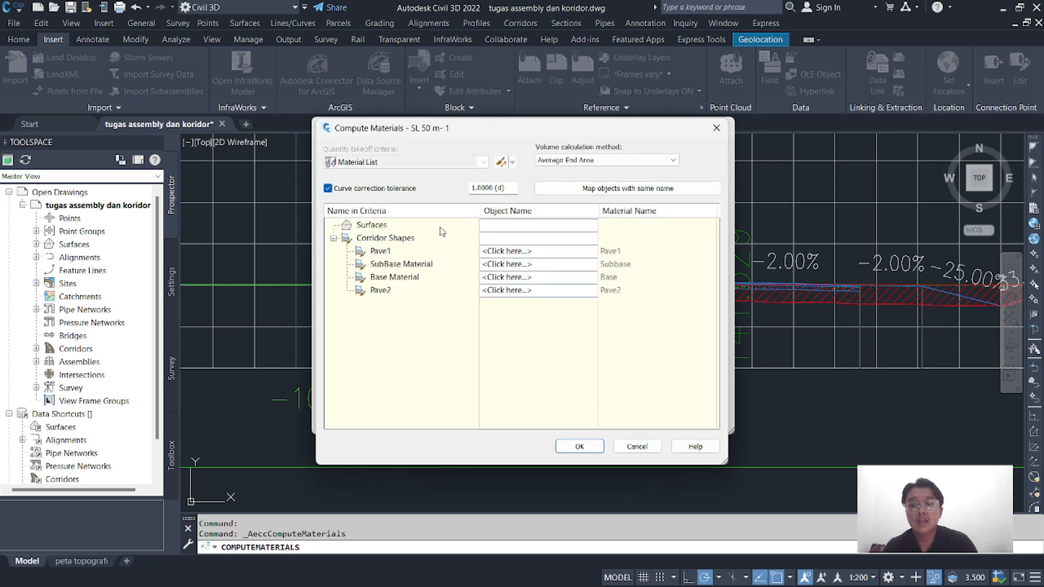
pyautogui.click(508, 251)
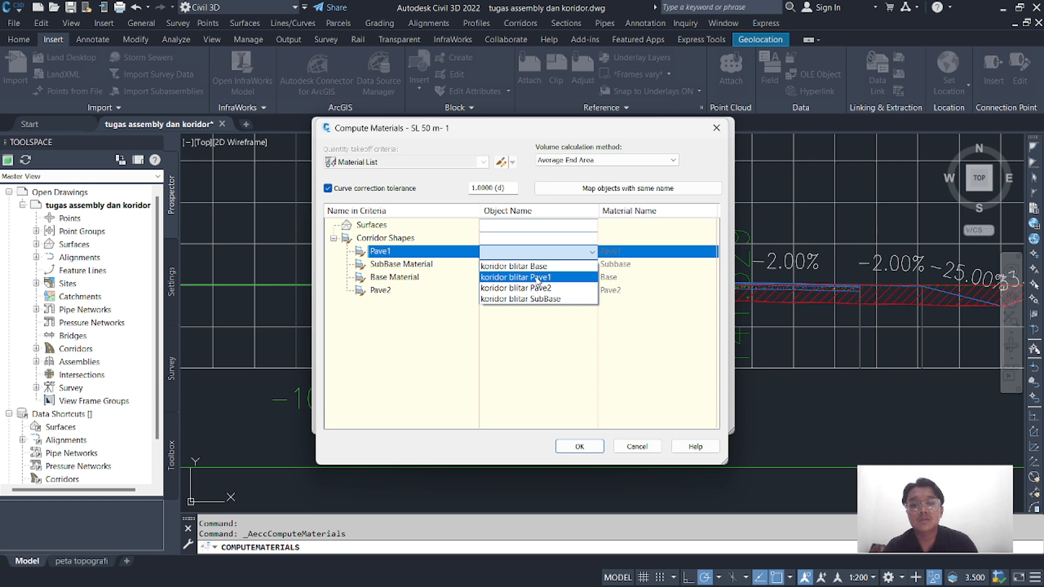
pyautogui.click(538, 278)
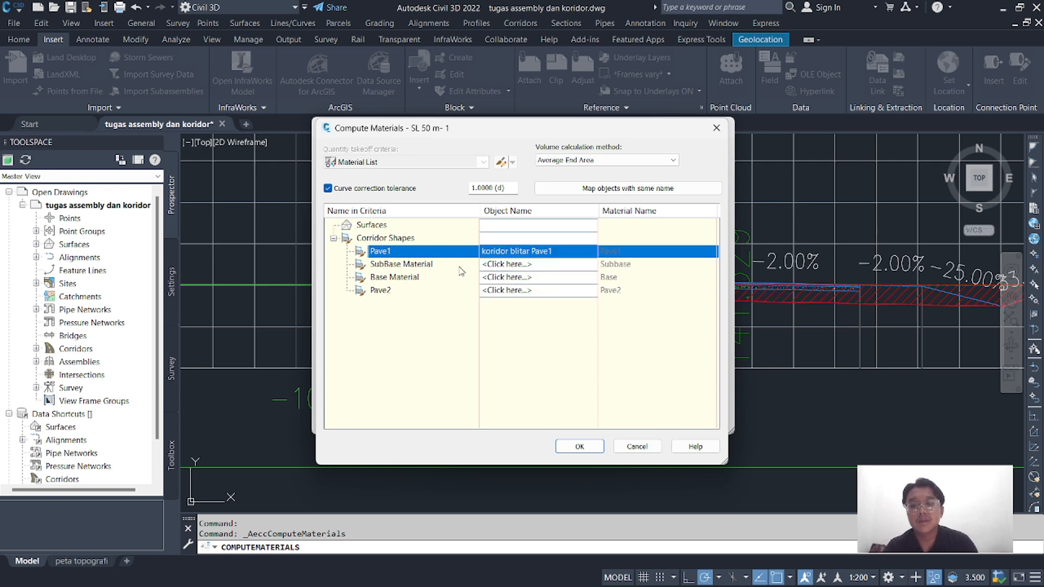
pyautogui.click(506, 265)
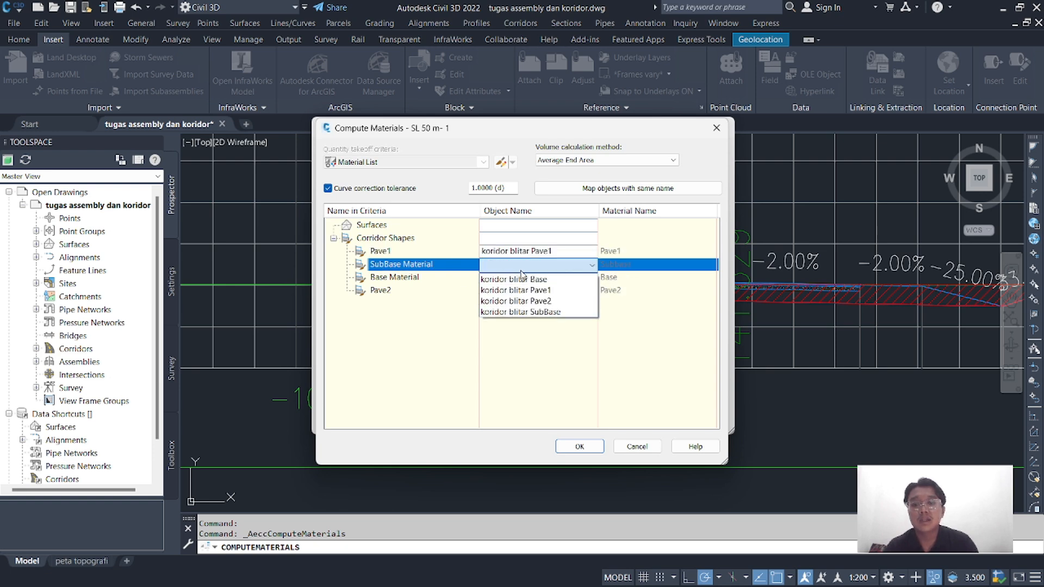
pyautogui.click(538, 313)
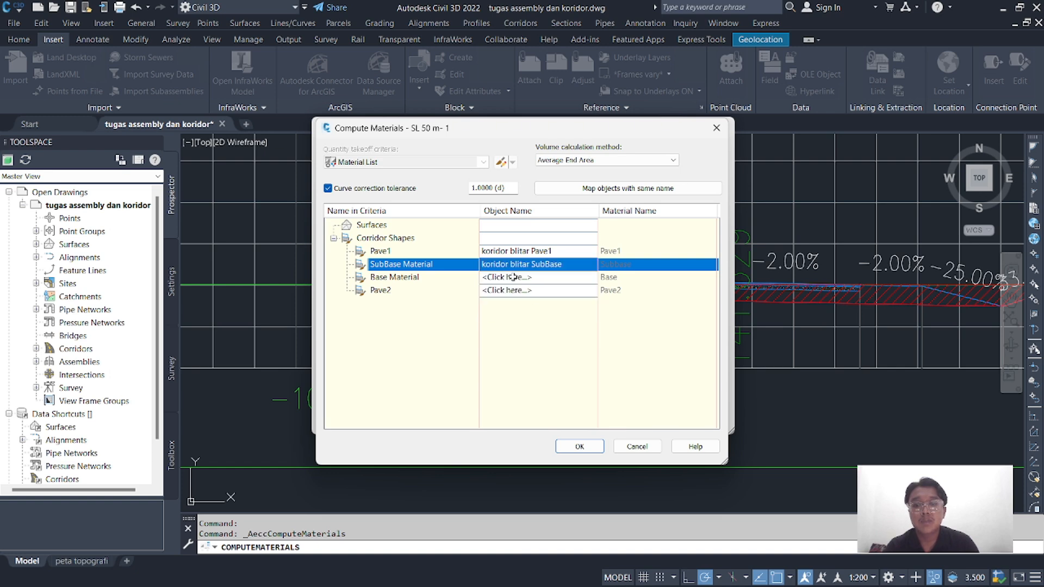
pyautogui.click(514, 277)
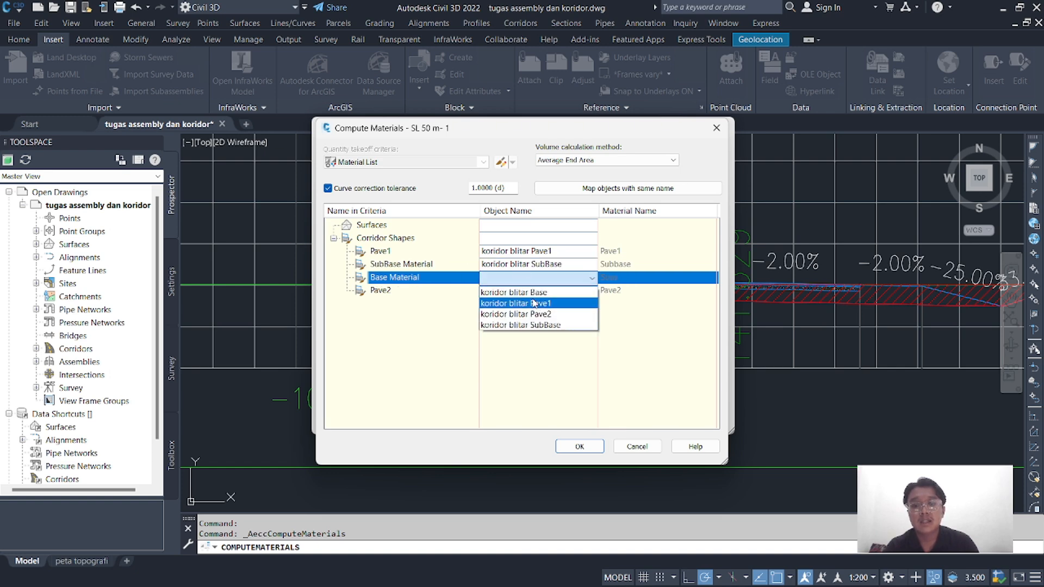
pyautogui.click(531, 292)
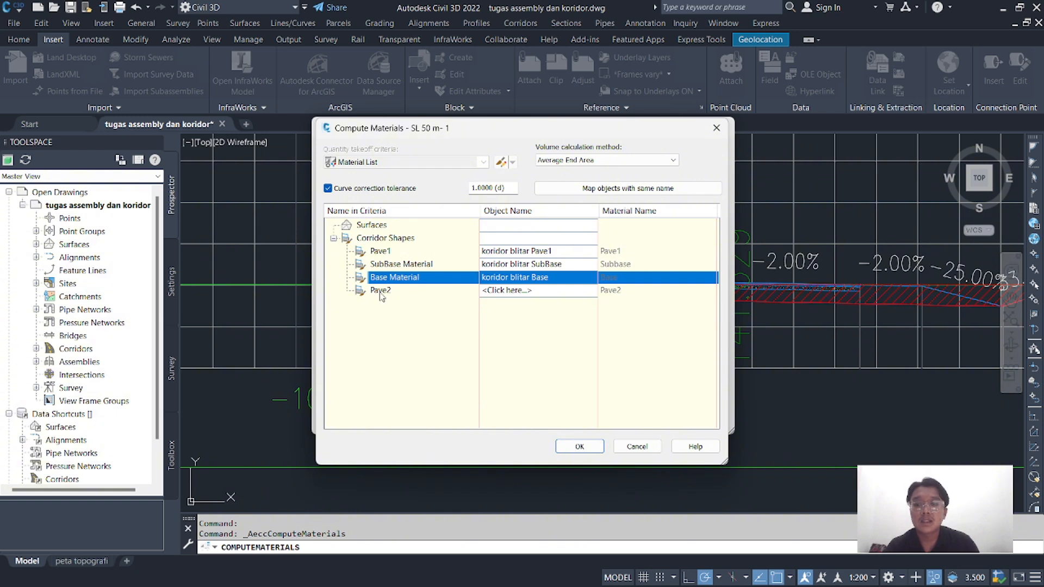
pyautogui.click(527, 292)
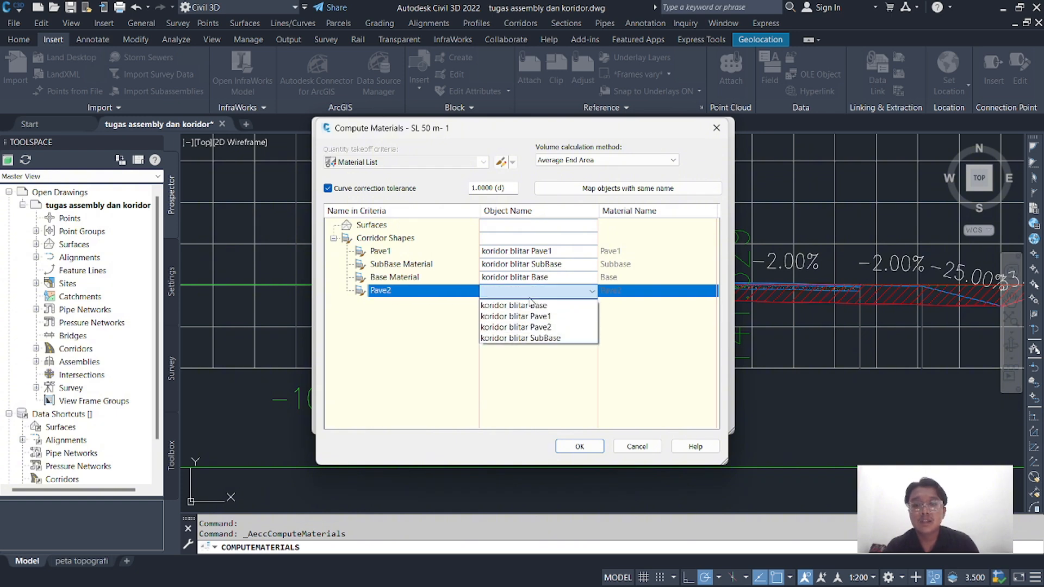
pyautogui.click(536, 331)
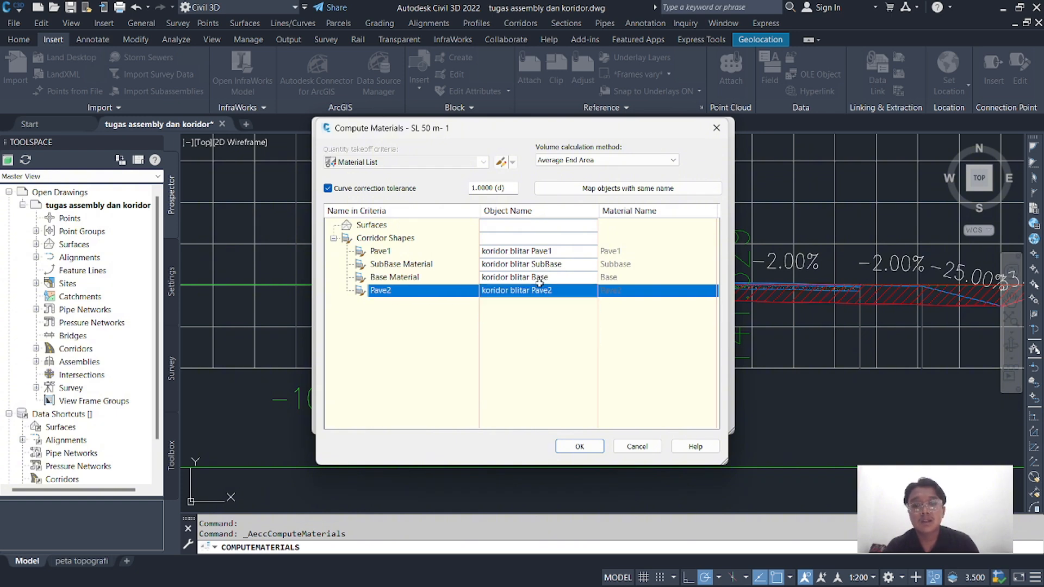
pyautogui.click(579, 448)
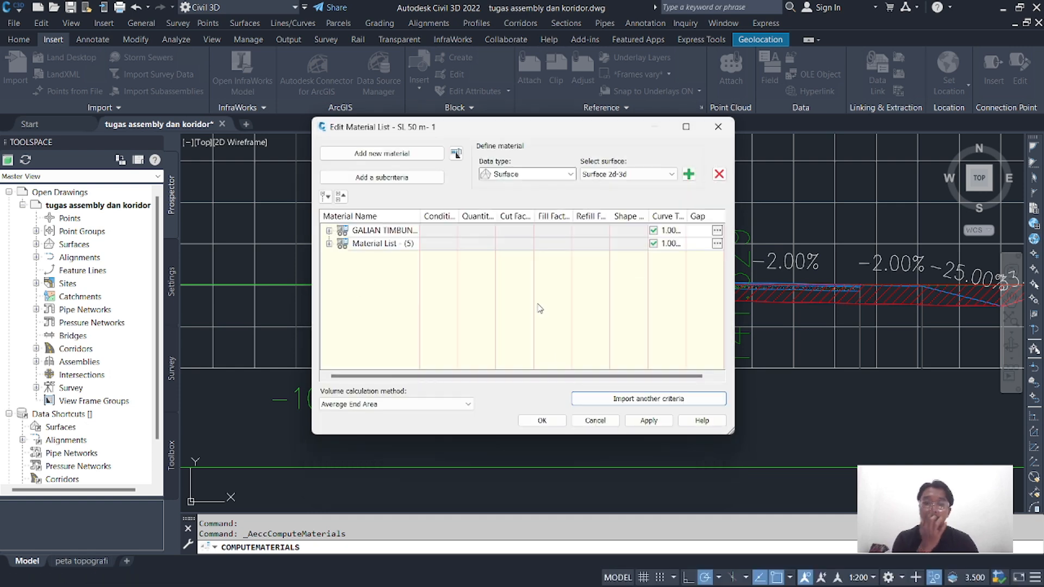
# Rename the imported material list as PERKERASAN, then apply the changes and close the material list editor
pyautogui.click(329, 231)
pyautogui.click(330, 271)
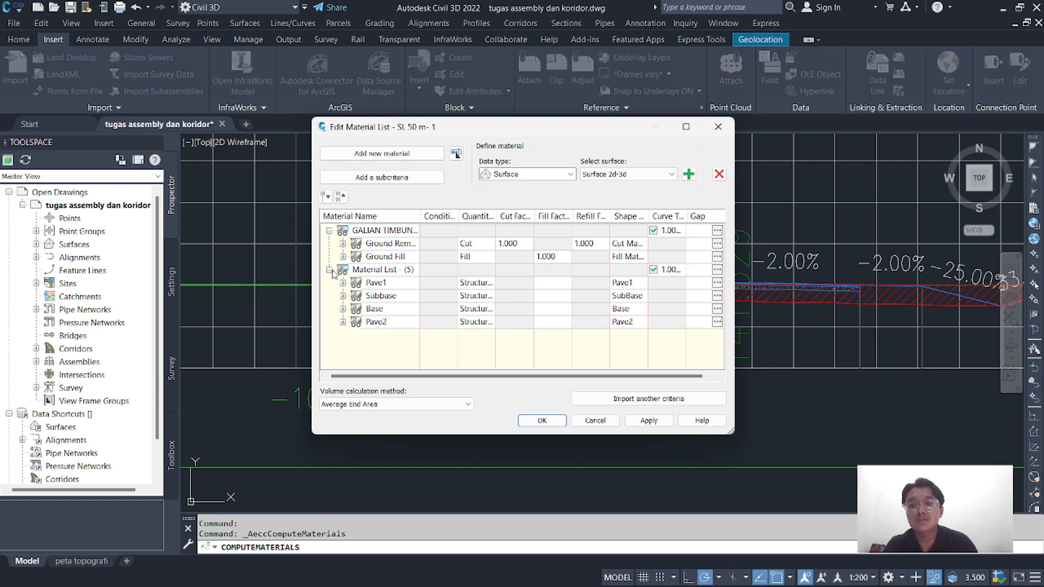
pyautogui.doubleClick(393, 272)
pyautogui.click(410, 271)
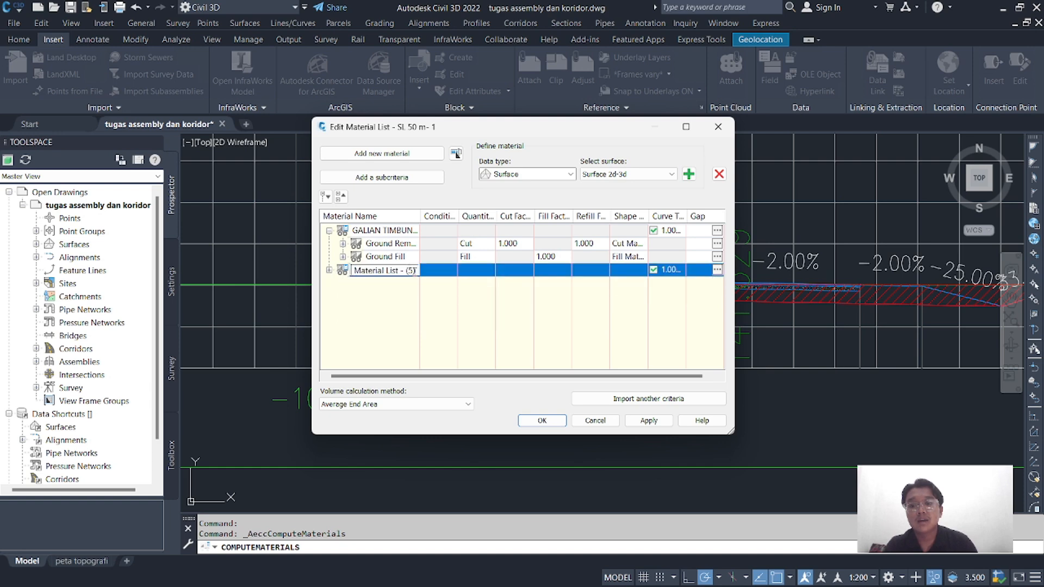
pyautogui.moveTo(416, 271); pyautogui.dragTo(352, 271)
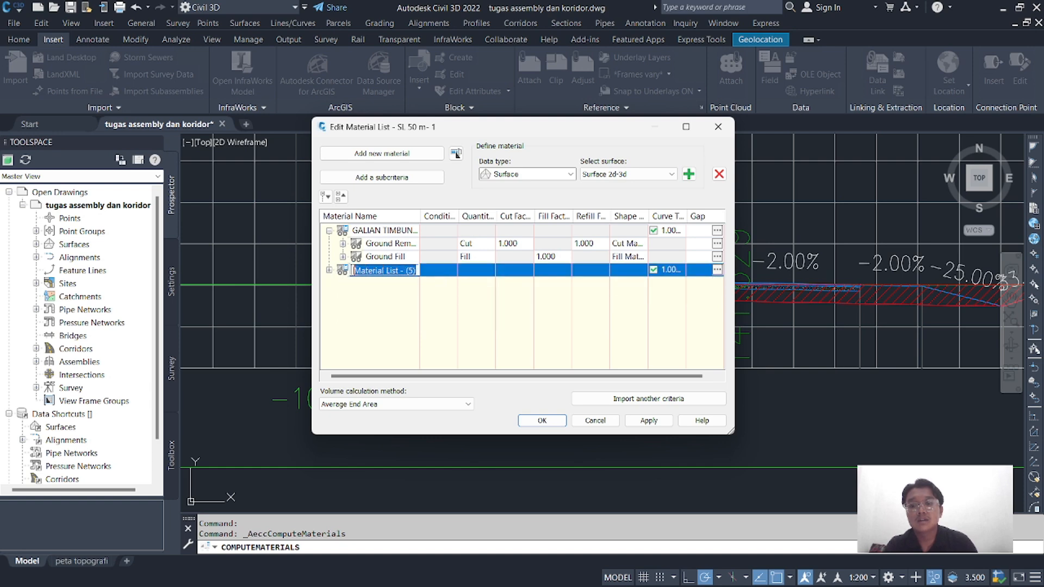
pyautogui.write('PERKERASAN')
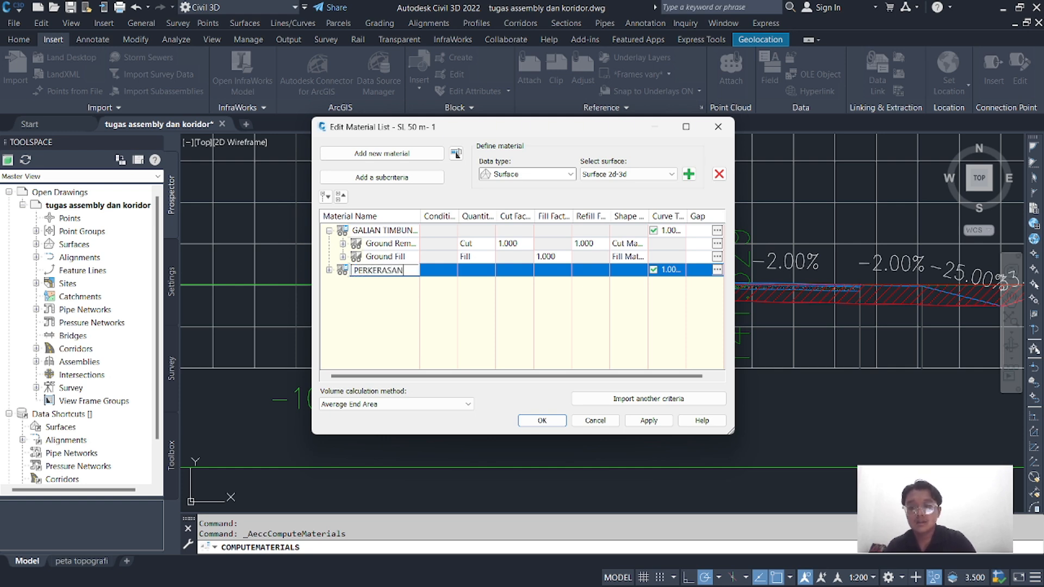
pyautogui.press('Return')
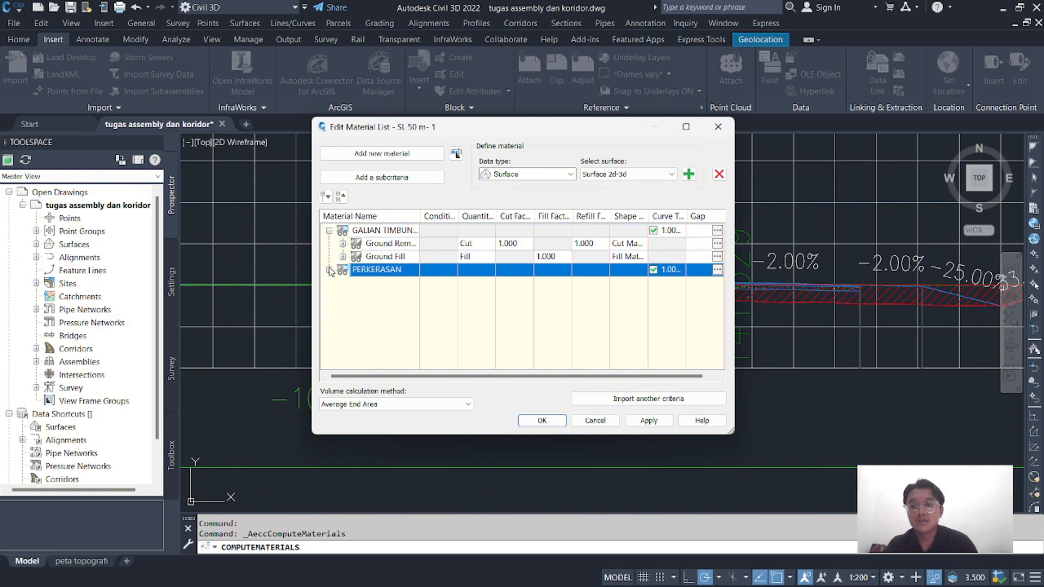
pyautogui.click(329, 270)
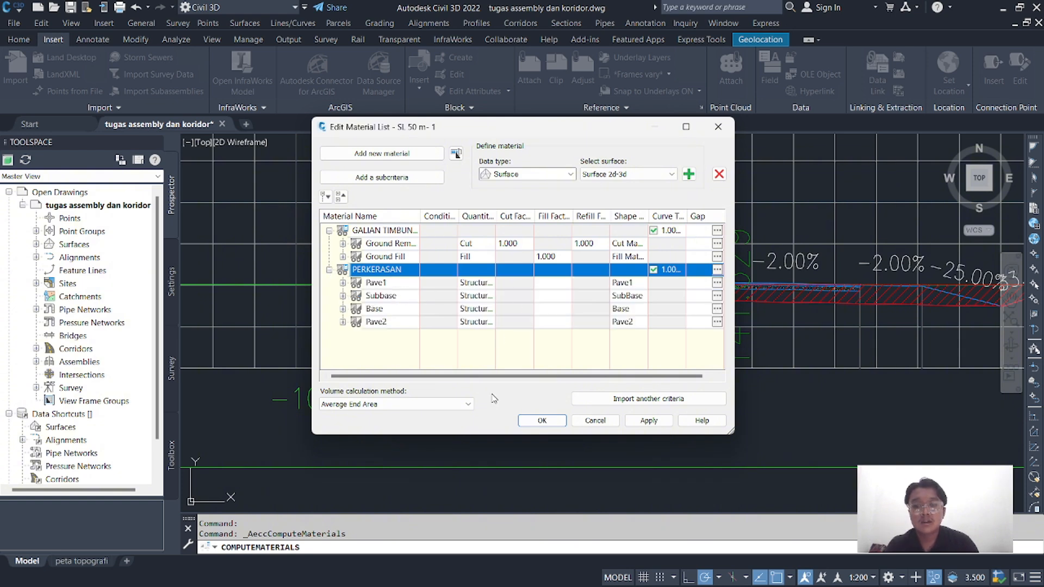
pyautogui.click(648, 421)
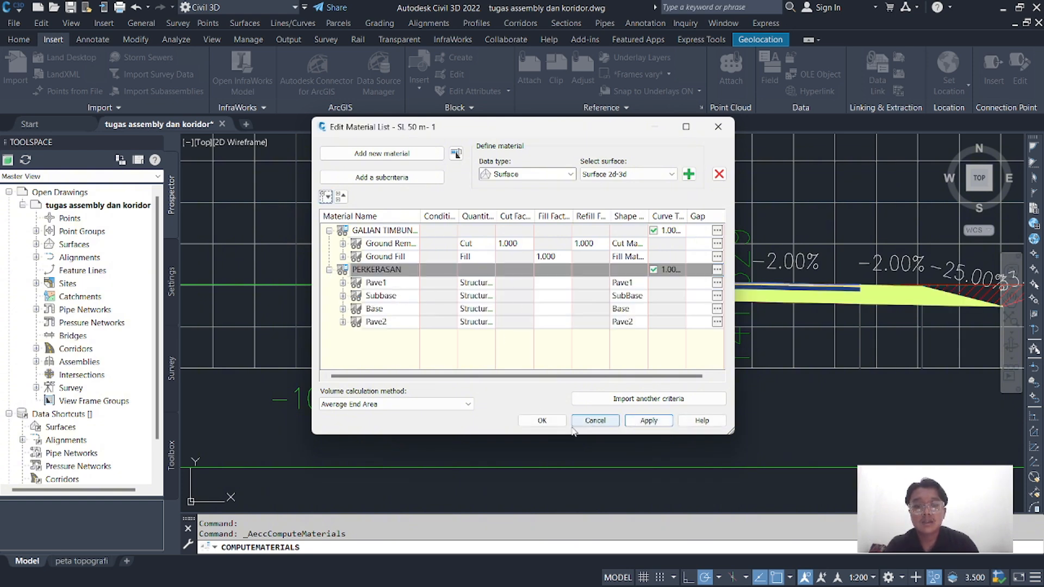
pyautogui.click(542, 421)
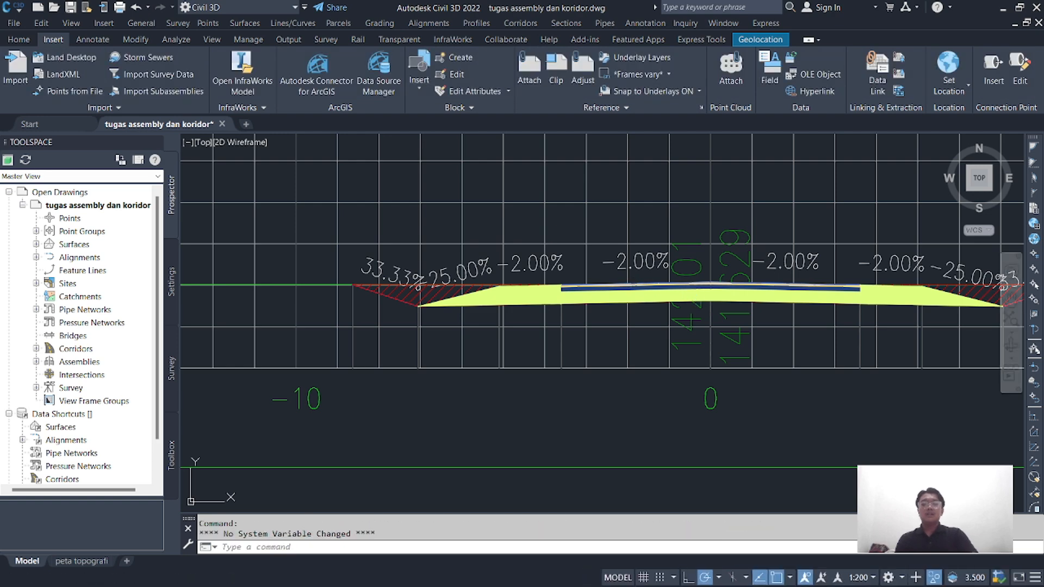
# Examine the pavement and cut material fills in the section views, including the one at station 0+000.00
pyautogui.scroll(-2, 565, 299)
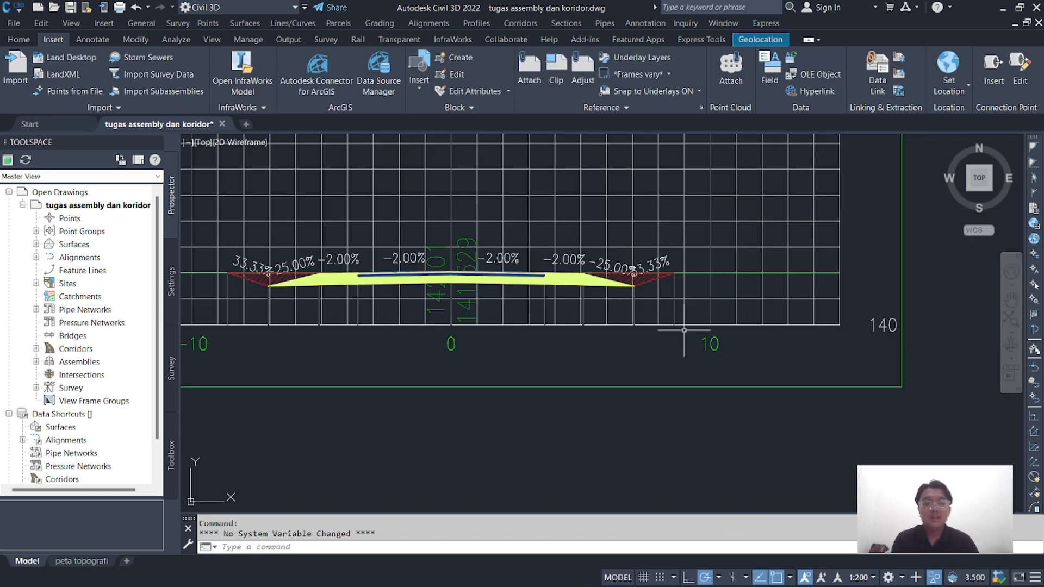
pyautogui.scroll(-5, 699, 280)
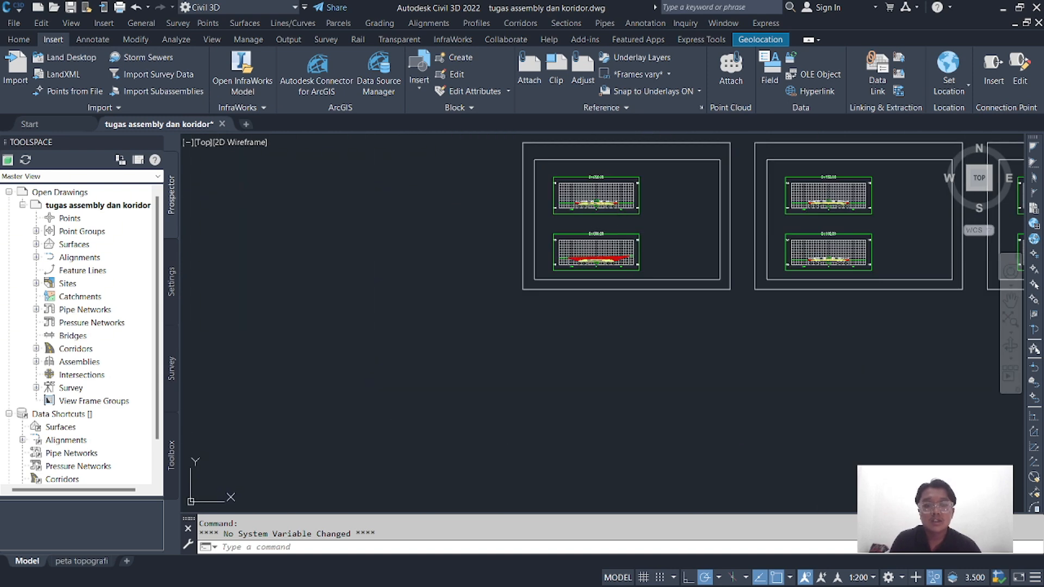
pyautogui.scroll(5, 593, 261)
pyautogui.scroll(-2, 595, 273)
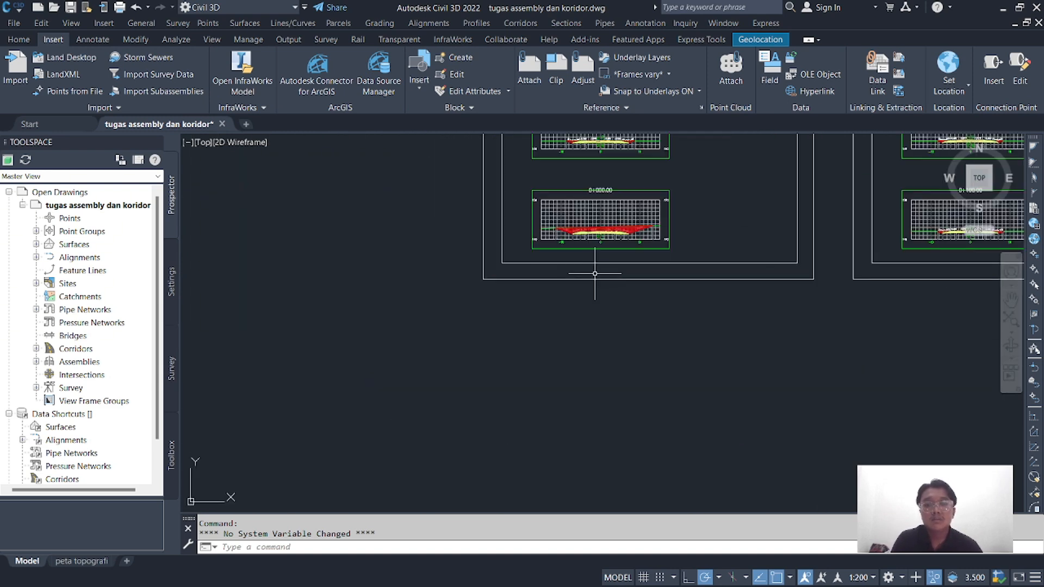
pyautogui.moveTo(579, 288)
pyautogui.mouseDown(button='middle')
pyautogui.moveTo(582, 261)
pyautogui.moveTo(586, 285)
pyautogui.mouseUp(button='middle')
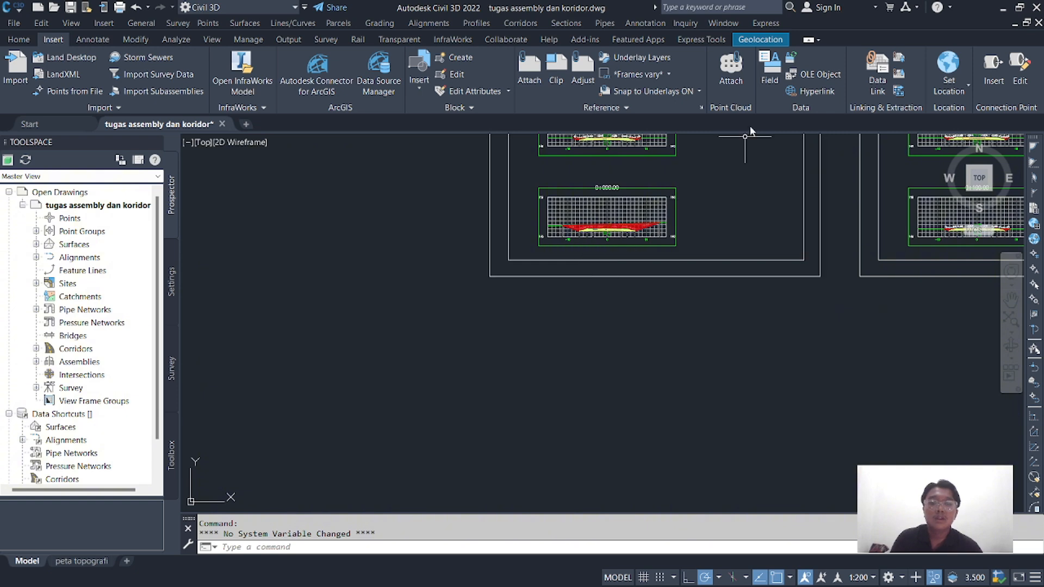
pyautogui.scroll(4, 617, 223)
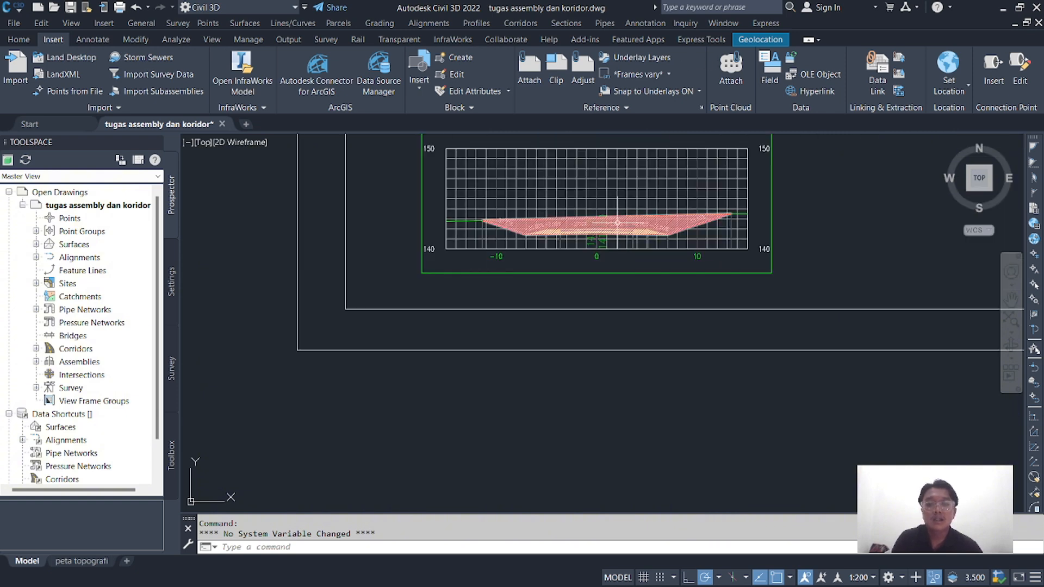
# Create a material volume table for Ground Removed in GALIAN TIMBUNAN, with 200 maximum rows per table, and place it below the first section sheet
pyautogui.click(573, 25)
pyautogui.moveTo(632, 184)
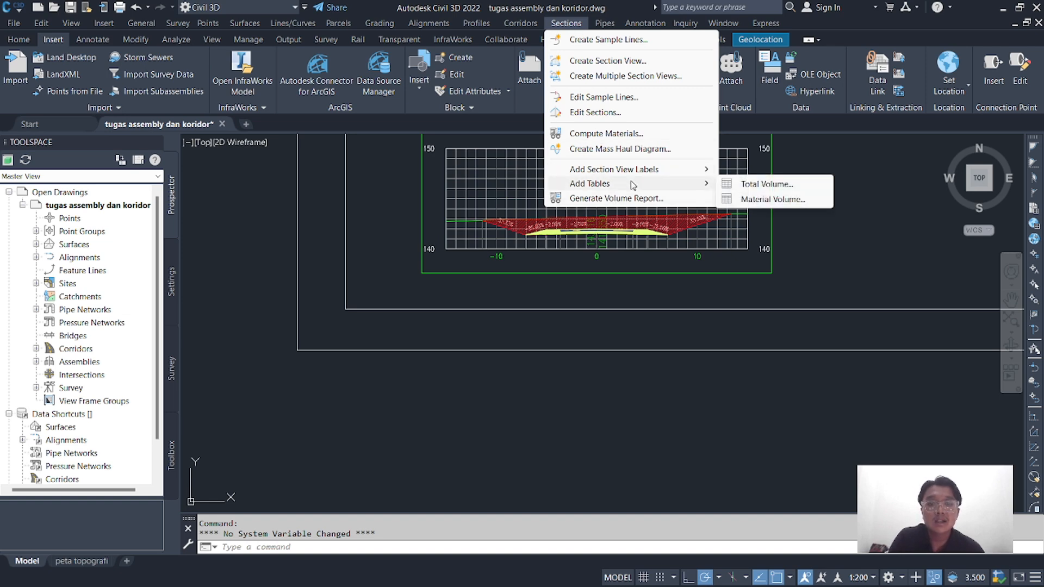
pyautogui.click(775, 200)
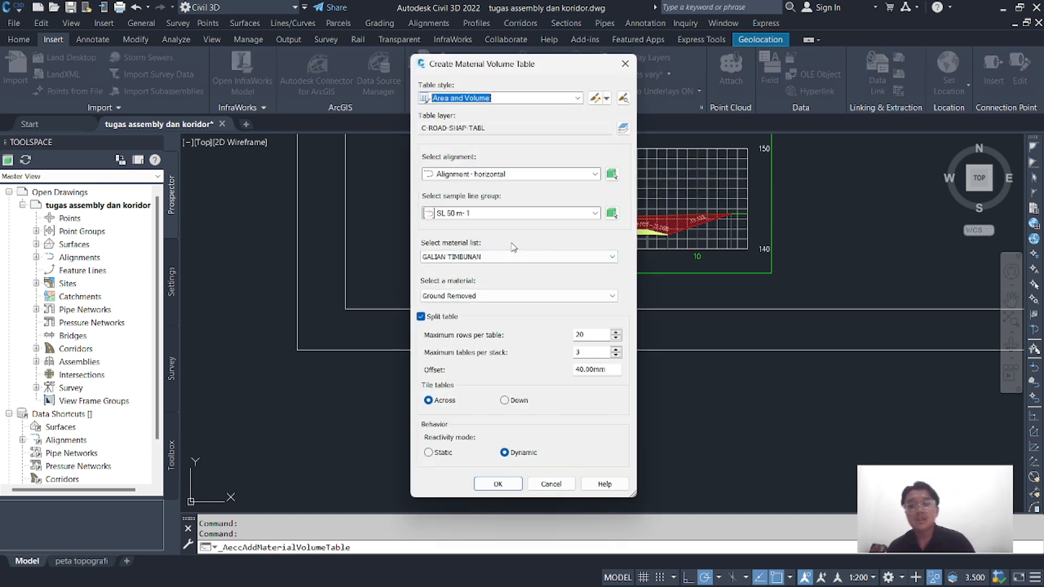
pyautogui.click(531, 298)
pyautogui.click(530, 299)
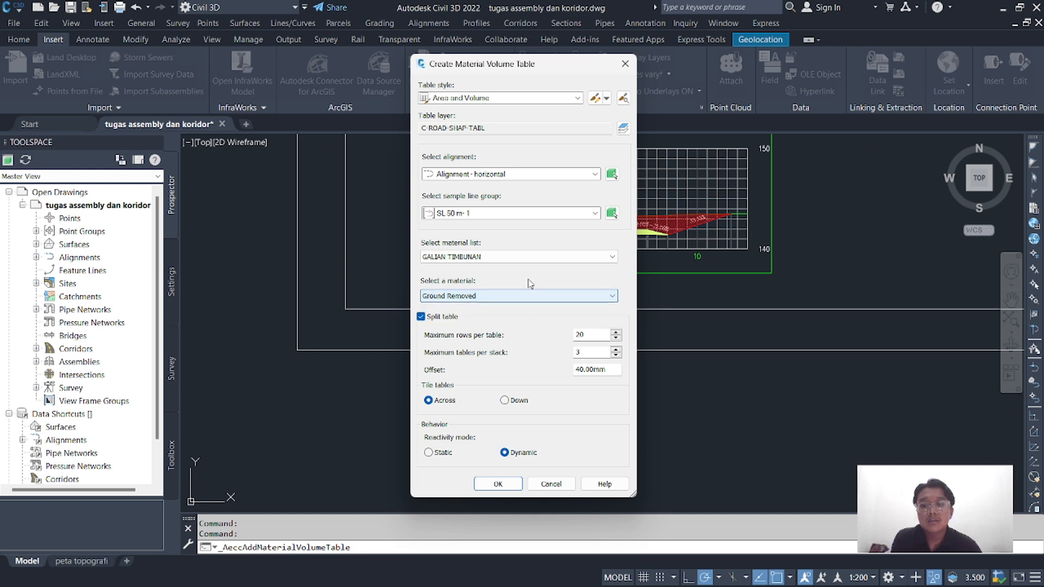
pyautogui.click(489, 260)
pyautogui.click(484, 270)
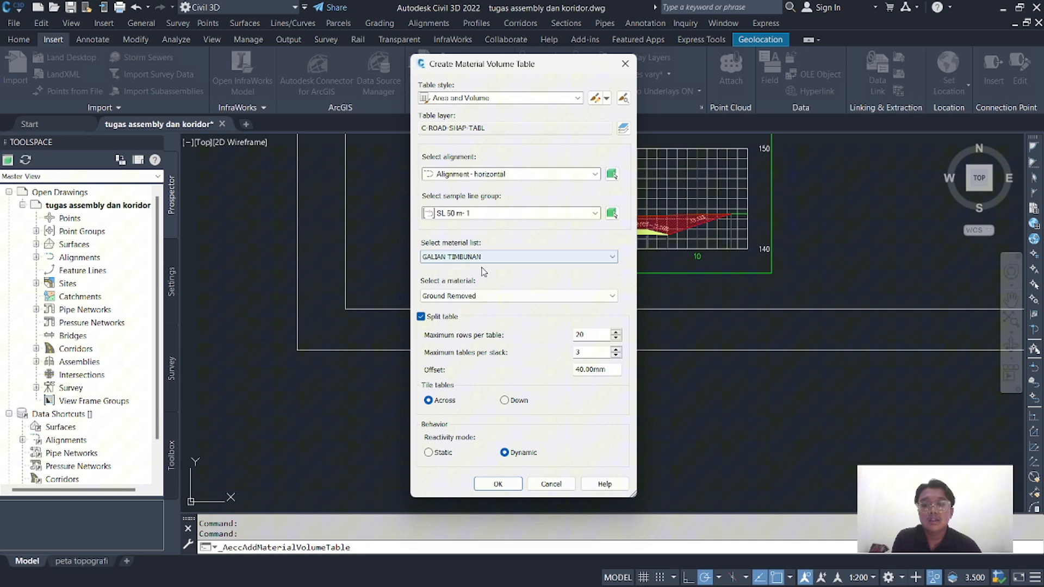
pyautogui.click(487, 299)
pyautogui.click(479, 308)
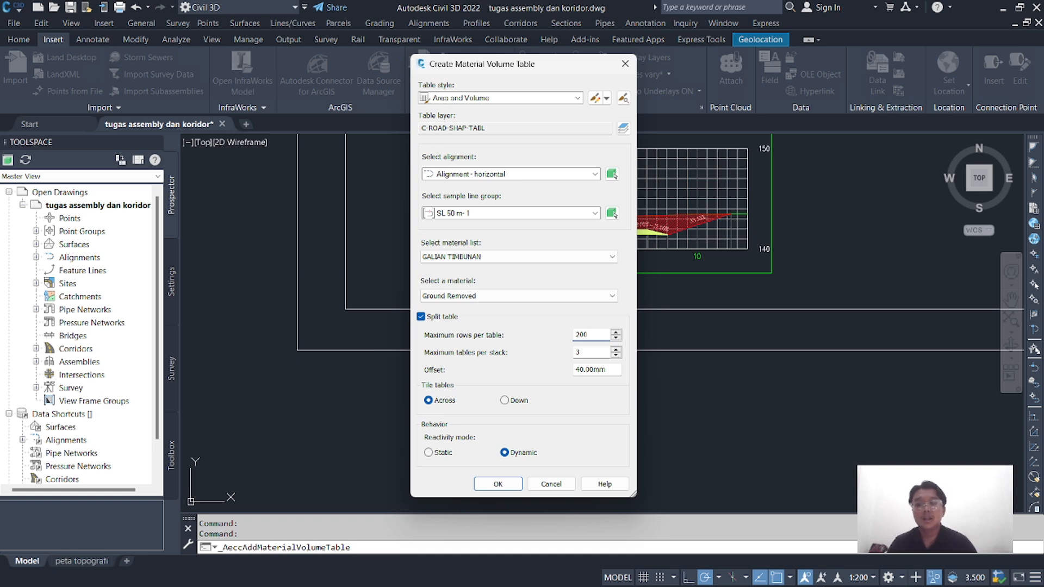
pyautogui.click(497, 484)
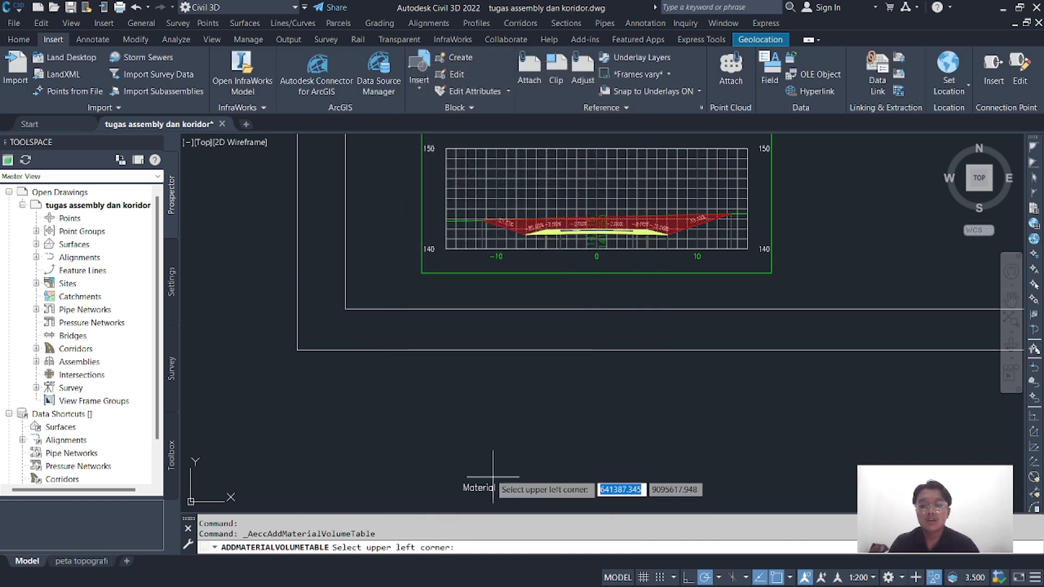
pyautogui.click(295, 401)
# Examine the station, area, volume and cumulative volume entries in the placed material table
pyautogui.scroll(-3, 381, 457)
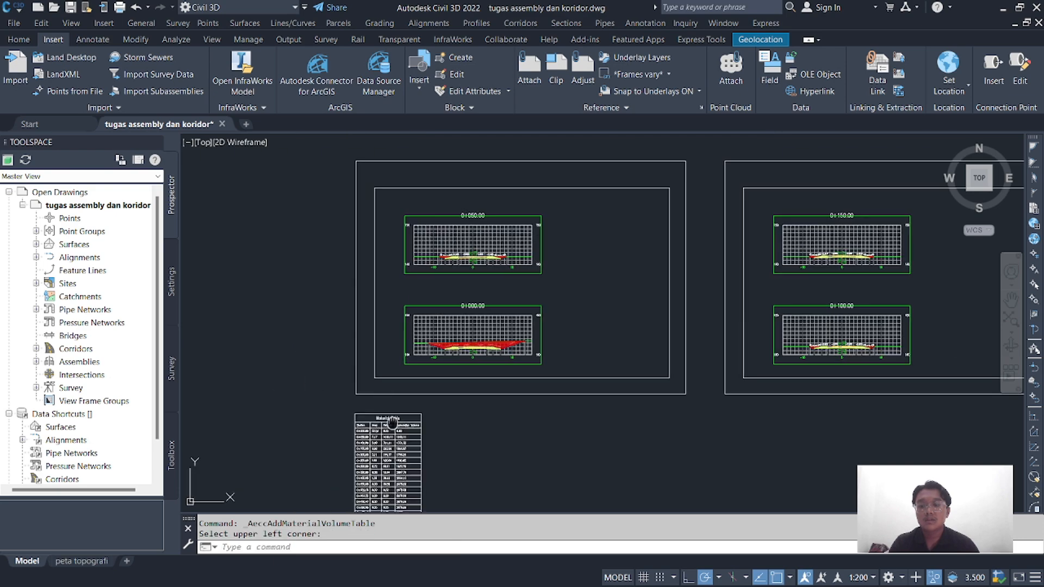
pyautogui.scroll(5, 424, 337)
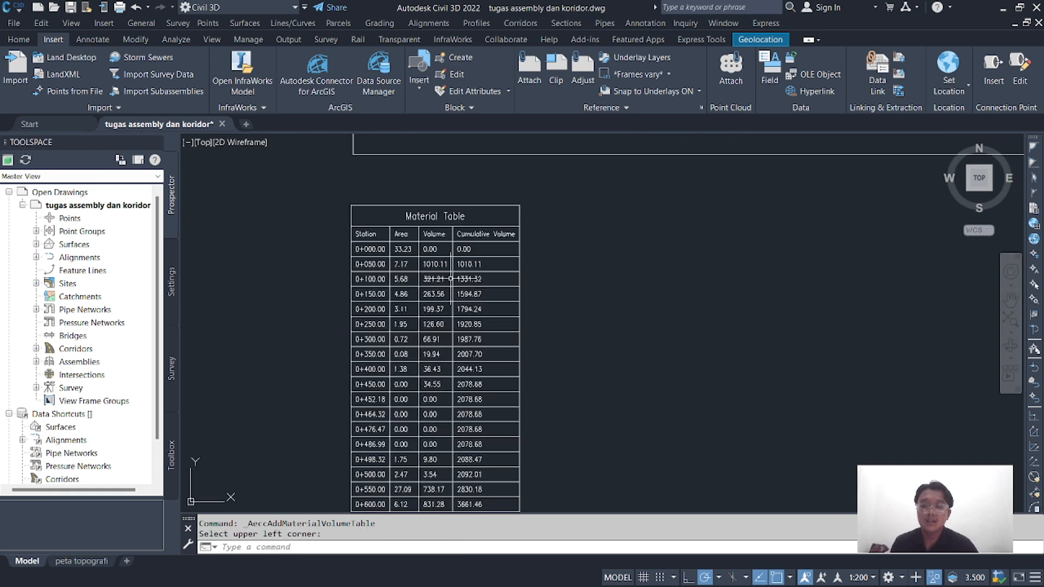
pyautogui.moveTo(424, 337); pyautogui.dragTo(412, 387, button='middle')
pyautogui.scroll(2, 408, 309)
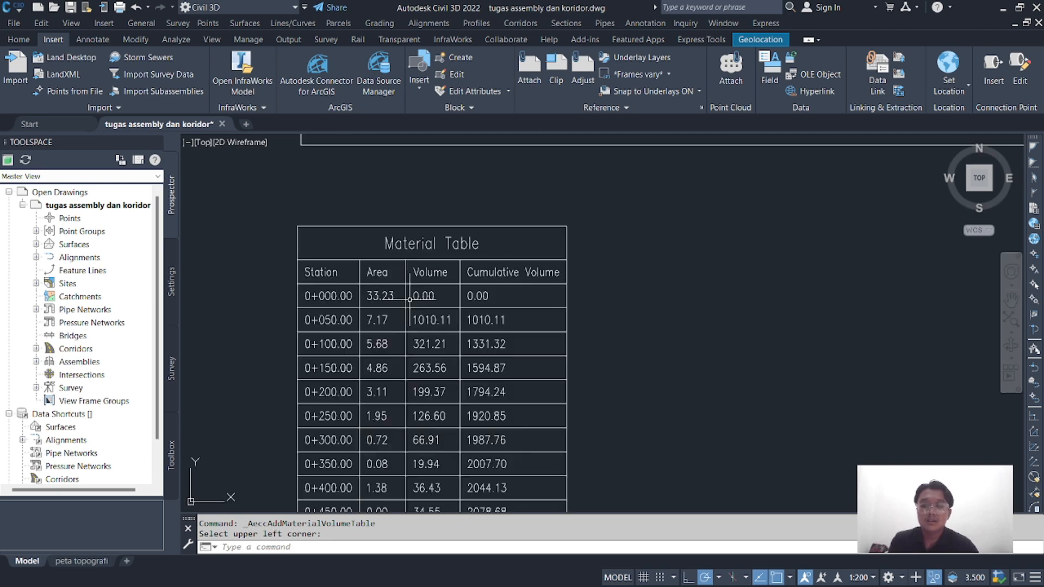
pyautogui.scroll(-4, 440, 272)
pyautogui.scroll(-3, 439, 272)
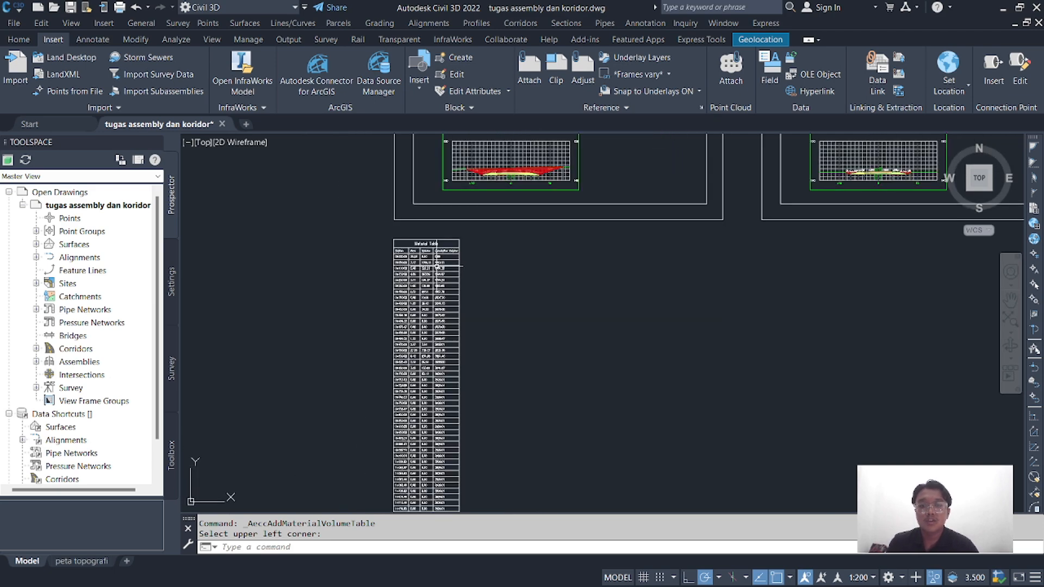
# Create a material volume table for Ground Fill in GALIAN TIMBUNAN, raising its row limit, and place it beside the Ground Removed table
pyautogui.scroll(1, 451, 277)
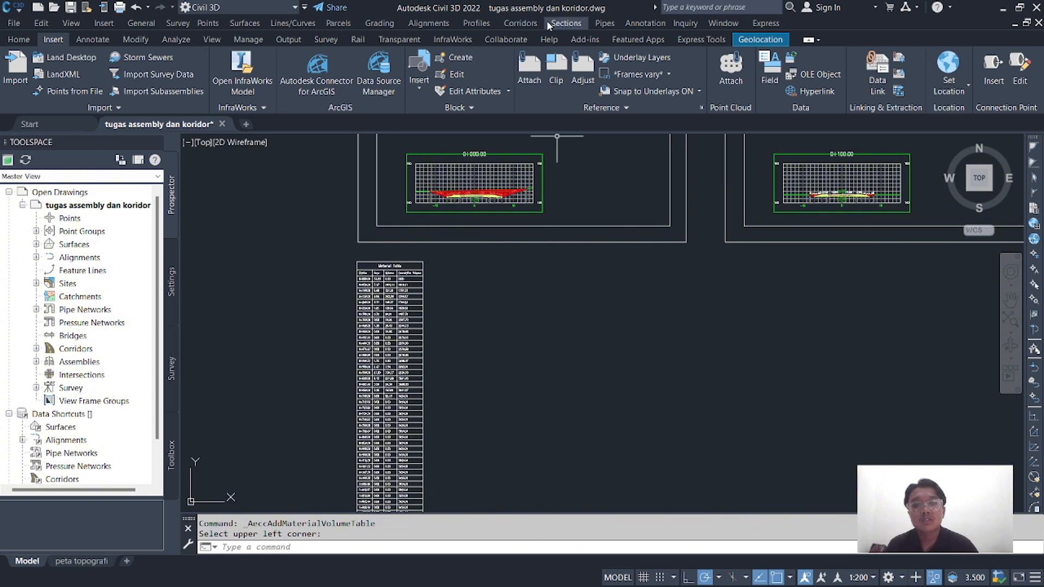
pyautogui.click(553, 22)
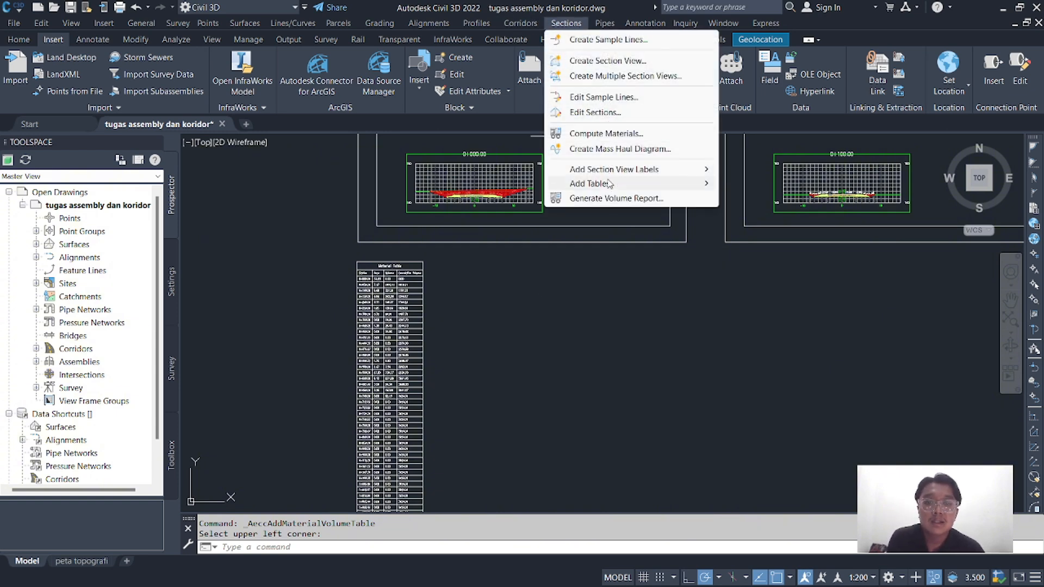
pyautogui.moveTo(609, 186)
pyautogui.click(754, 201)
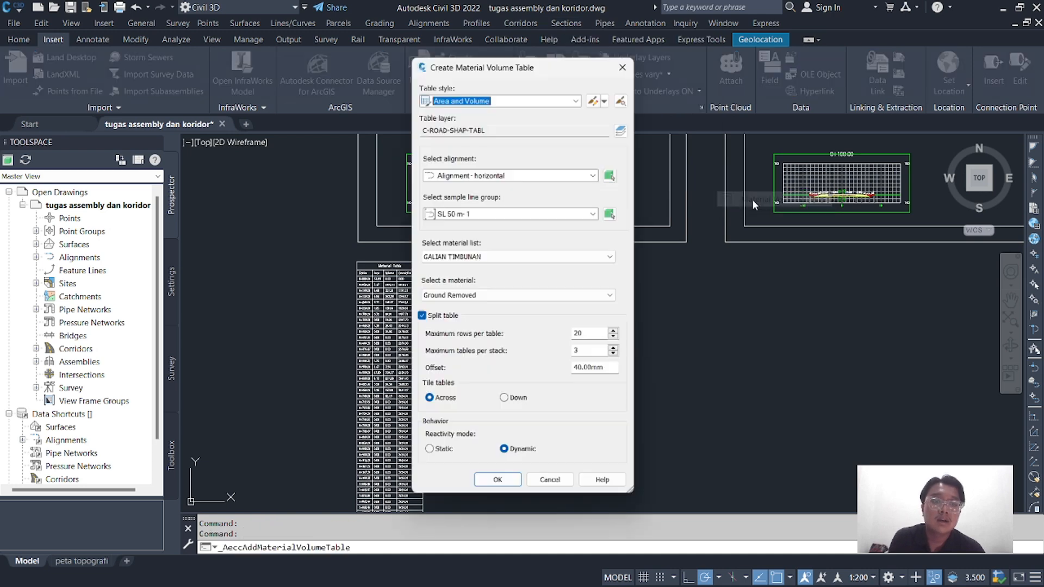
pyautogui.click(471, 298)
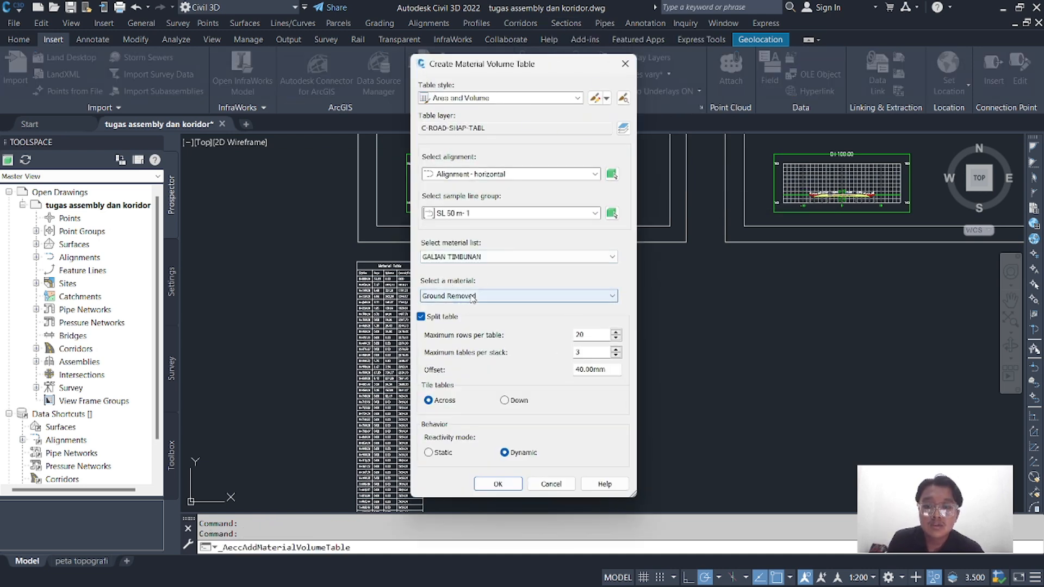
pyautogui.click(469, 317)
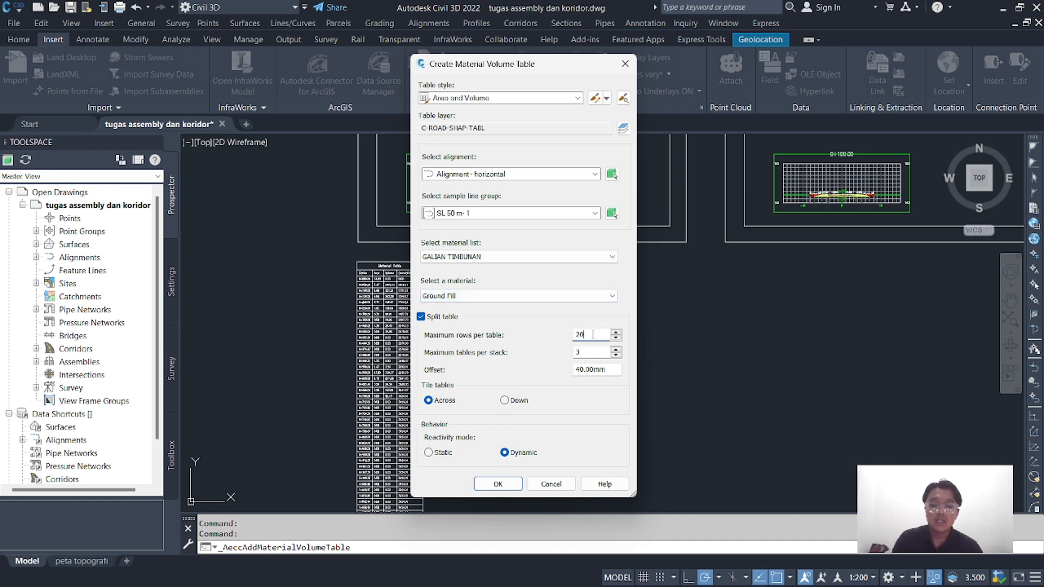
pyautogui.click(498, 484)
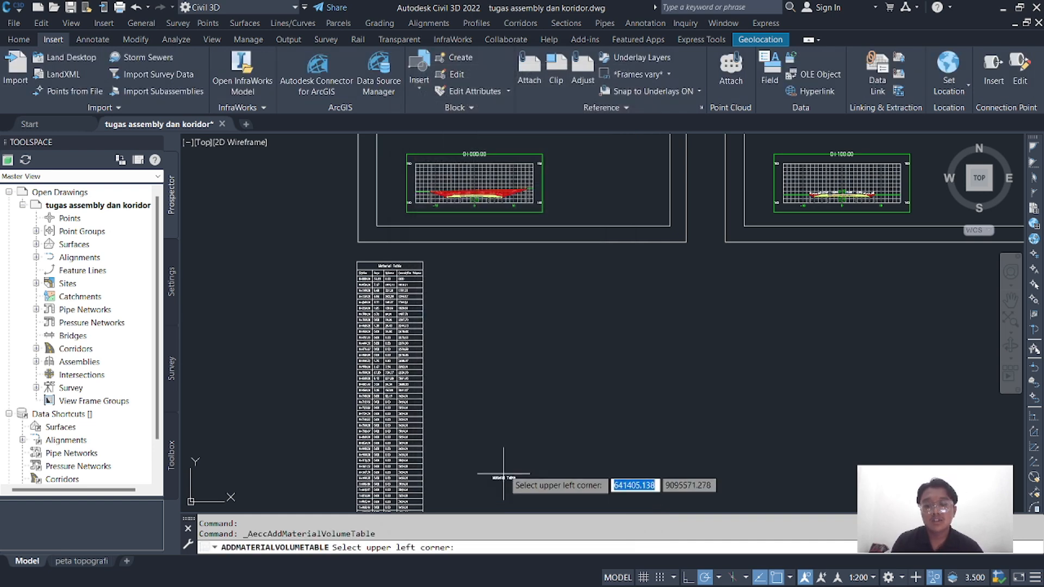
pyautogui.click(440, 263)
pyautogui.scroll(3, 435, 277)
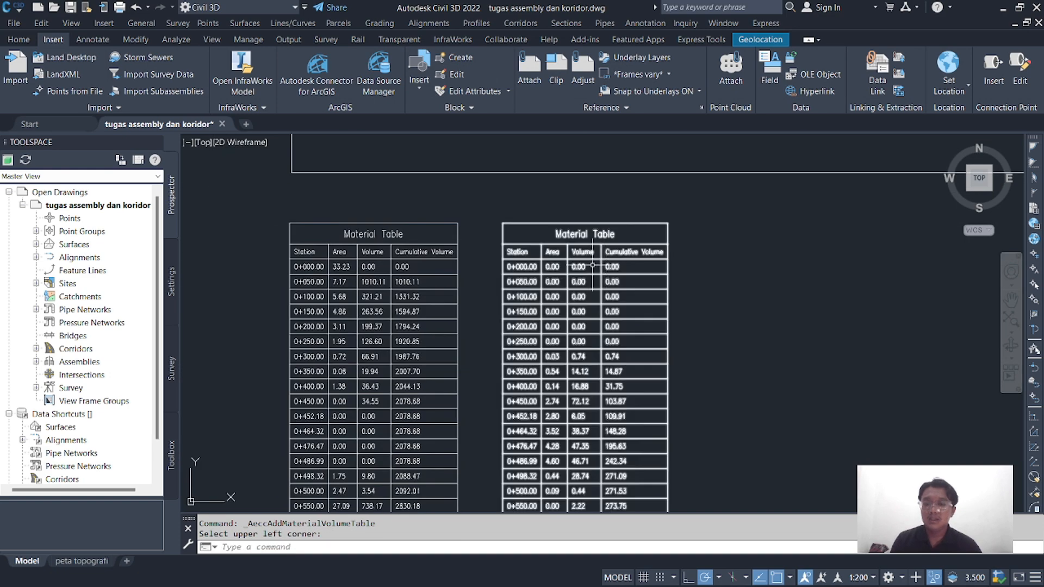
# Create a Cut and Fill total volume table for GALIAN TIMBUNAN, split at 20 rows per table, and place it beside the material tables
pyautogui.scroll(-3, 593, 266)
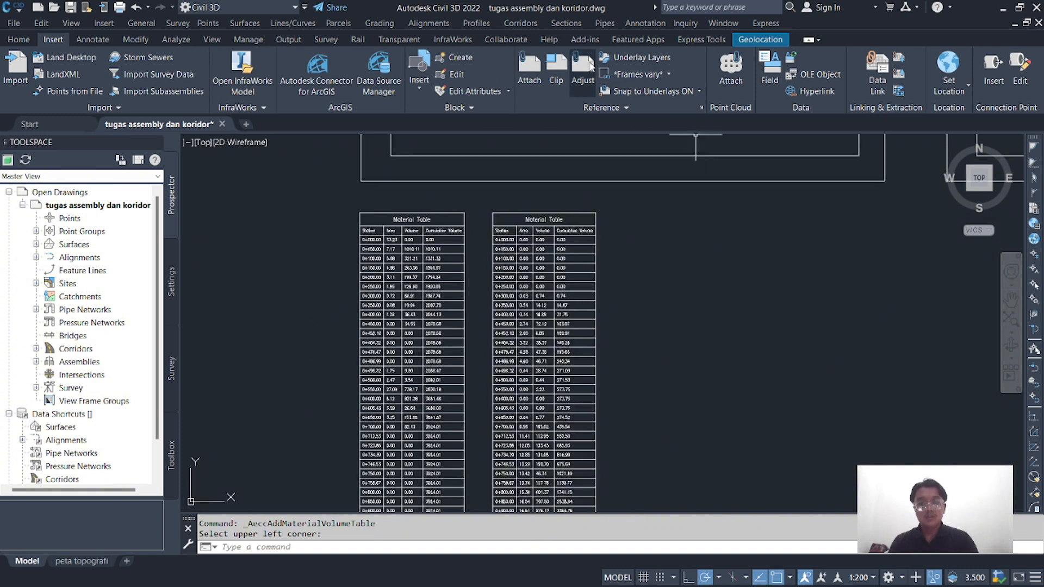
pyautogui.click(566, 24)
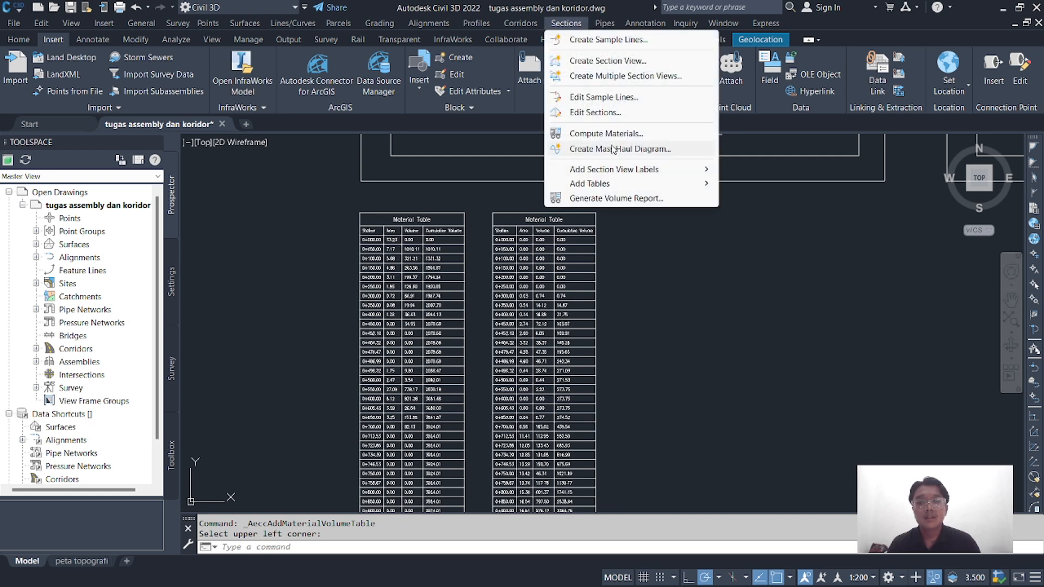
pyautogui.moveTo(616, 190)
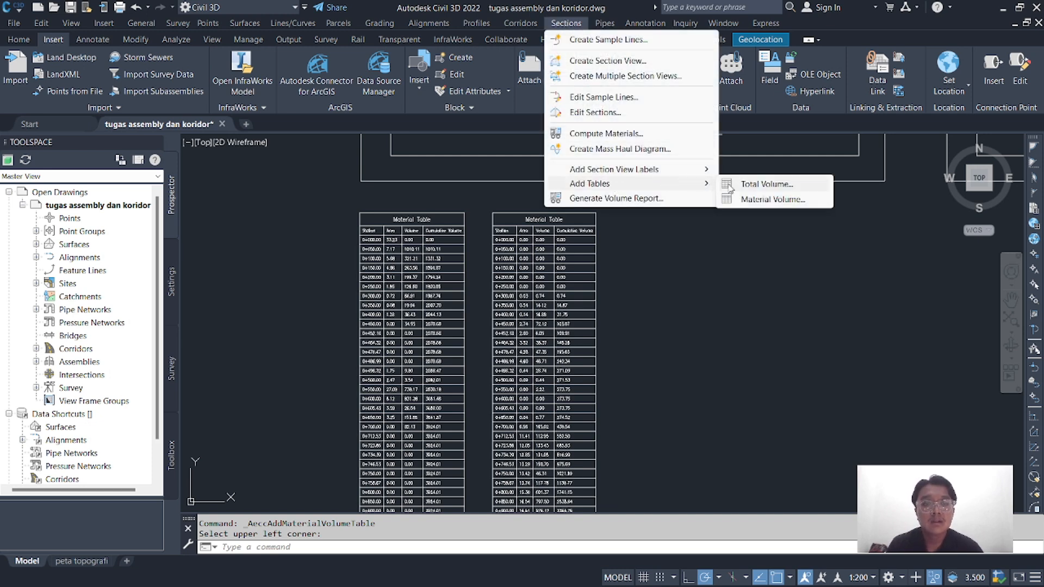
pyautogui.click(753, 184)
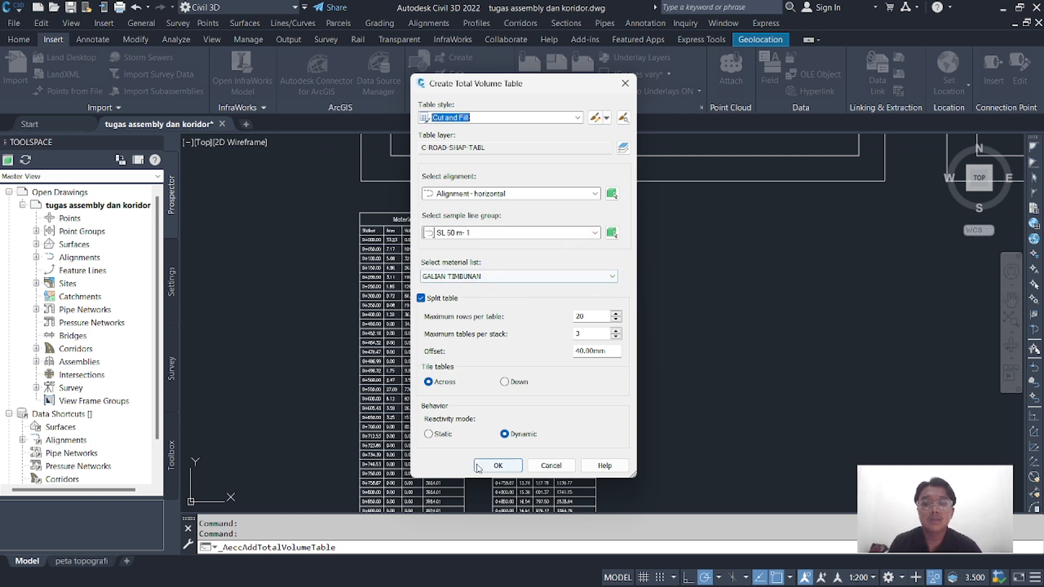
pyautogui.click(496, 466)
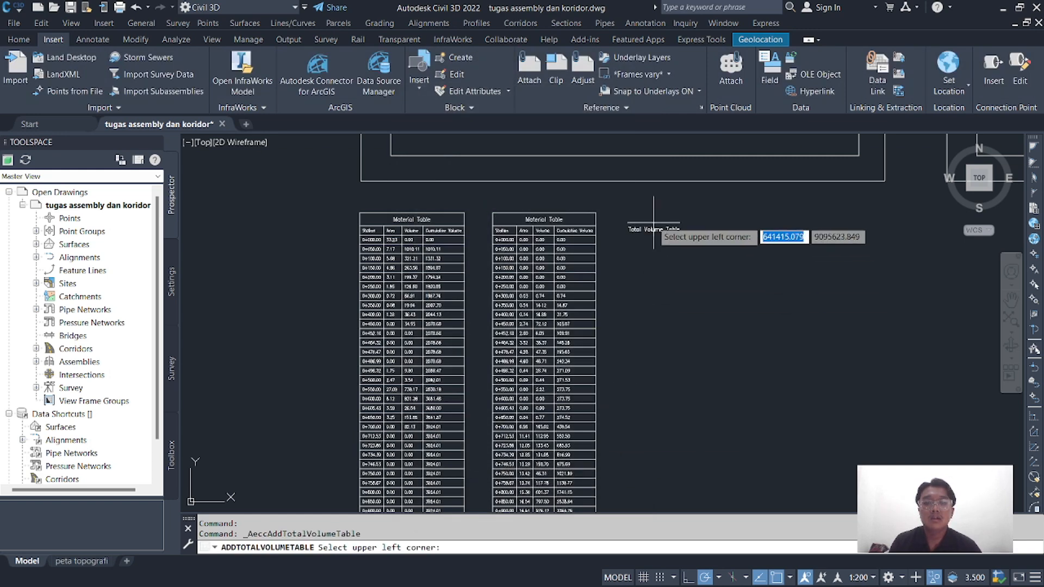
pyautogui.click(631, 213)
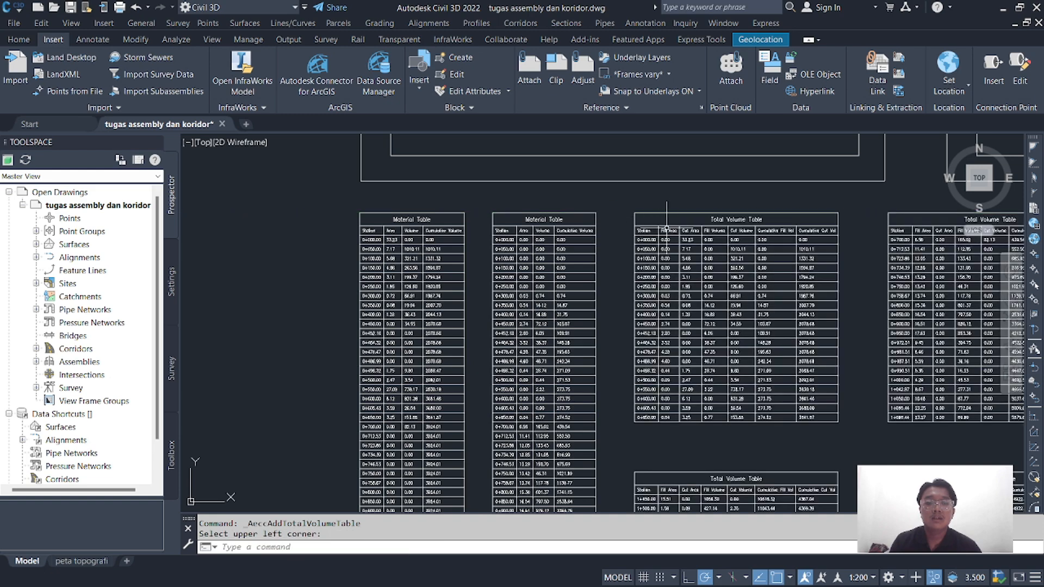
# Erase all the split total volume tables beside the two material tables
pyautogui.scroll(-6, 700, 247)
pyautogui.moveTo(754, 263); pyautogui.dragTo(654, 226, button='middle')
pyautogui.click(793, 380)
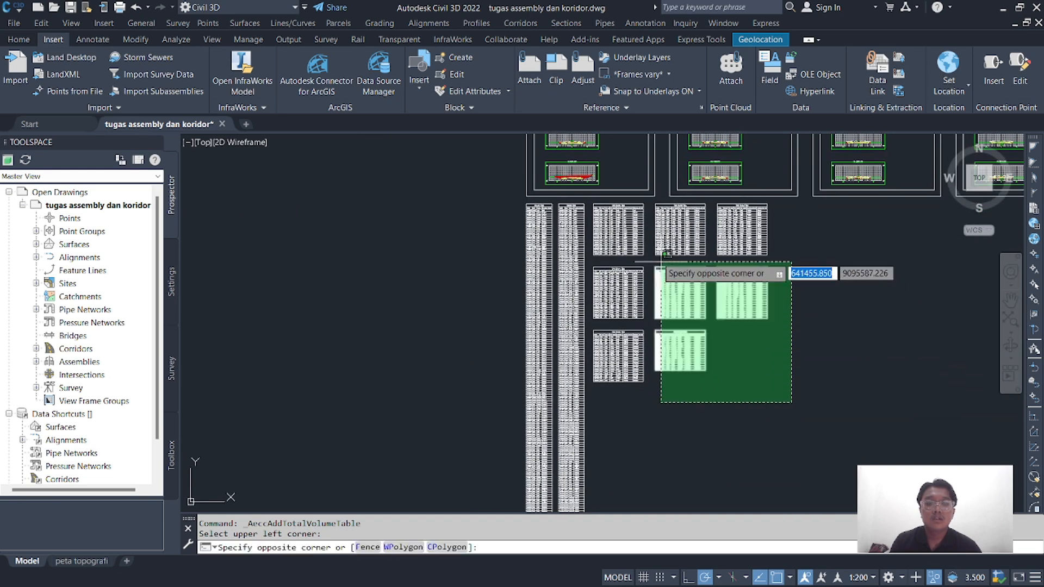
pyautogui.click(611, 220)
pyautogui.press('Delete')
pyautogui.scroll(5, 602, 202)
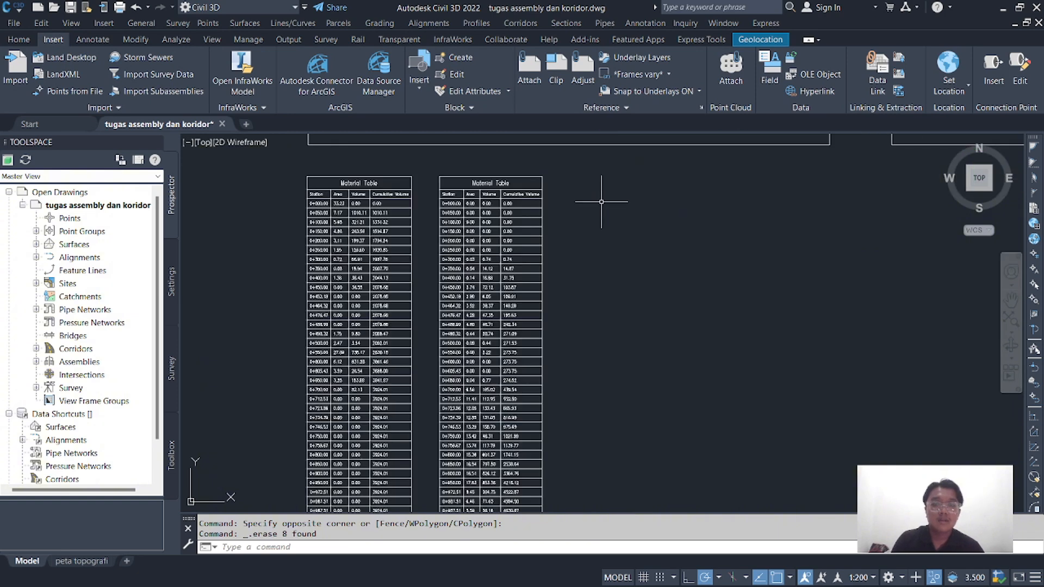
# Create a Cut and Fill total volume table for GALIAN TIMBUNAN with 200 maximum rows per table, placed level with the material tables
pyautogui.click(560, 21)
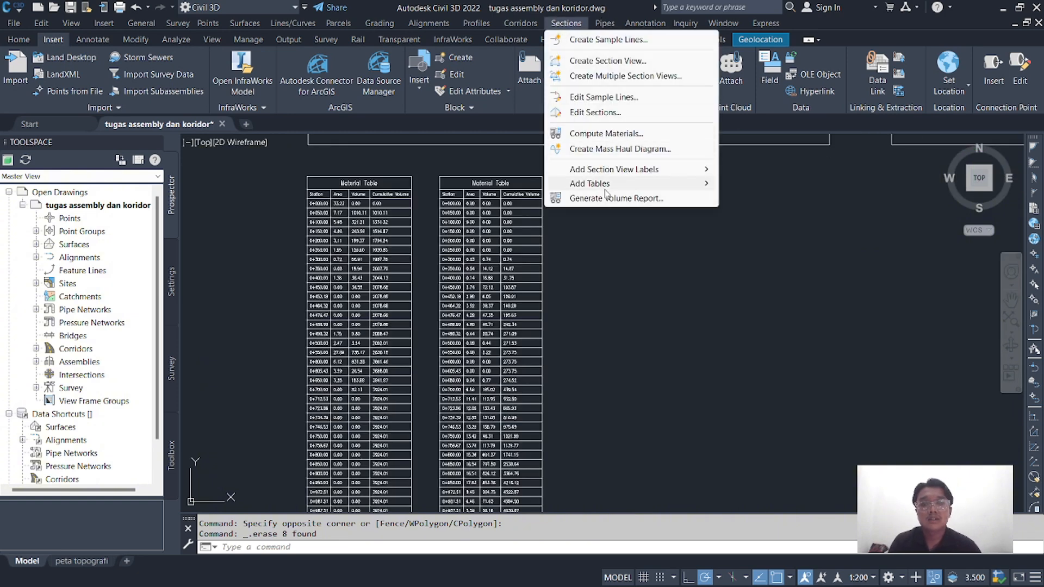
pyautogui.moveTo(704, 185)
pyautogui.click(767, 185)
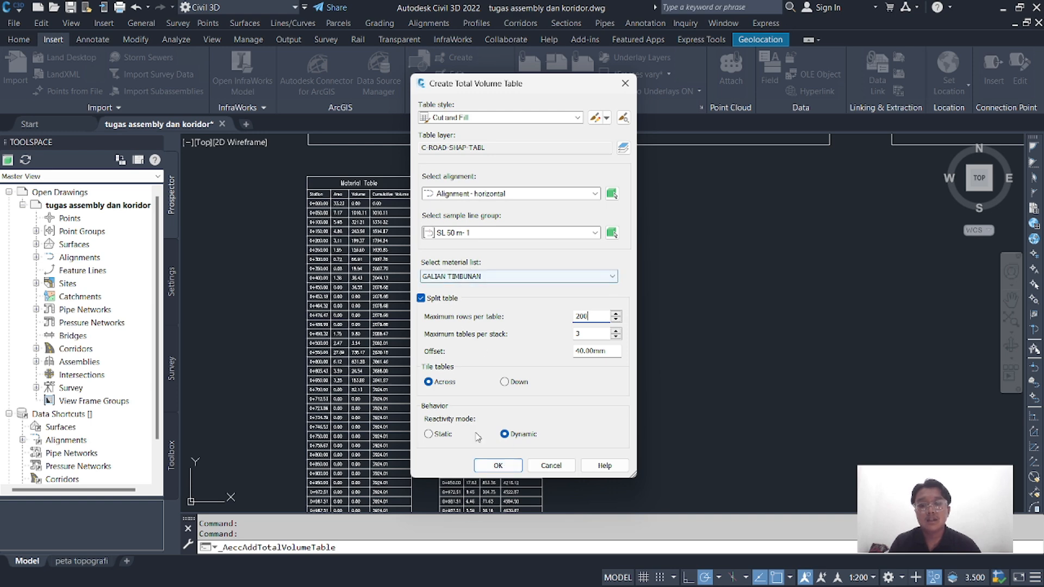
pyautogui.click(497, 467)
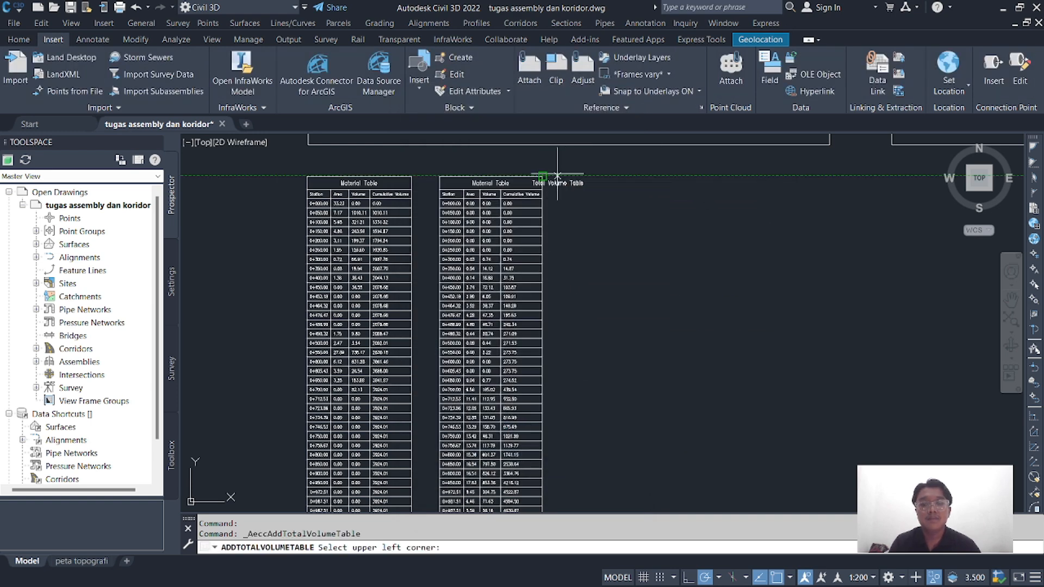
pyautogui.click(581, 176)
# Examine the fill and cut entries in the total volume table and its placement beneath the section sheets
pyautogui.scroll(-3, 625, 272)
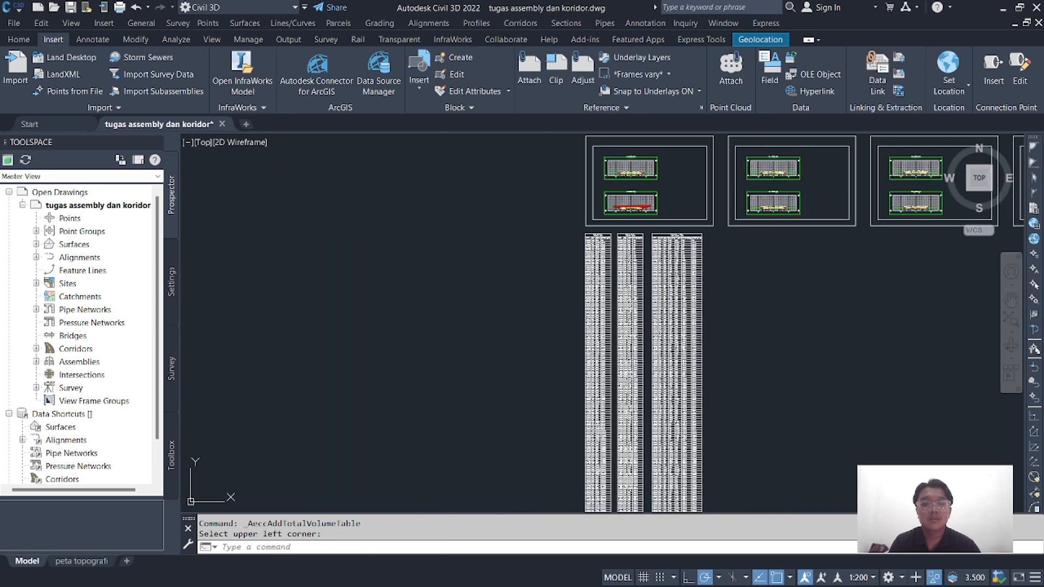
pyautogui.scroll(5, 610, 256)
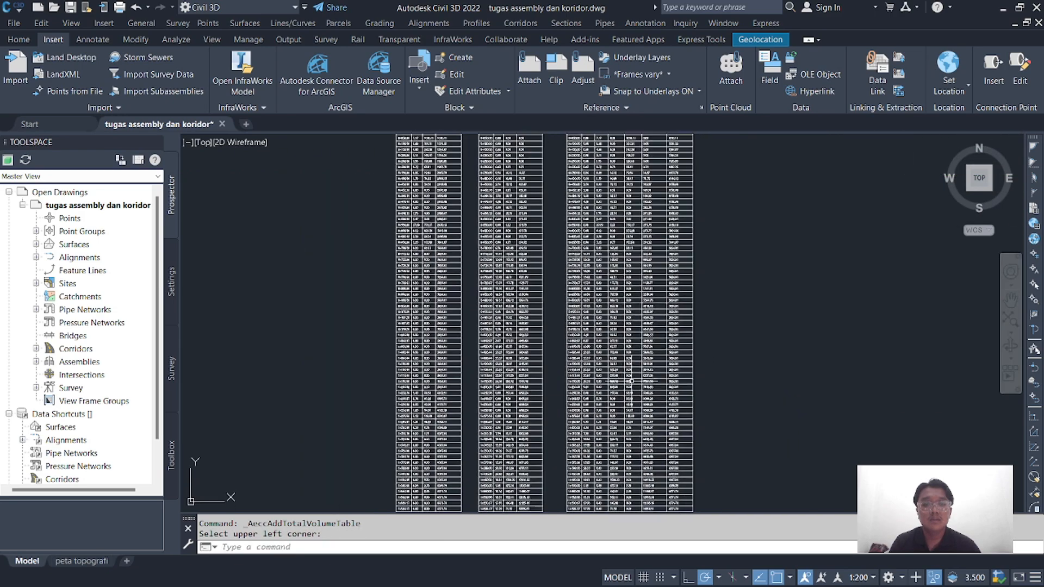
pyautogui.moveTo(610, 256); pyautogui.dragTo(588, 386, button='middle')
pyautogui.scroll(4, 580, 292)
pyautogui.scroll(-6, 569, 300)
pyautogui.moveTo(611, 286); pyautogui.dragTo(507, 311, button='middle')
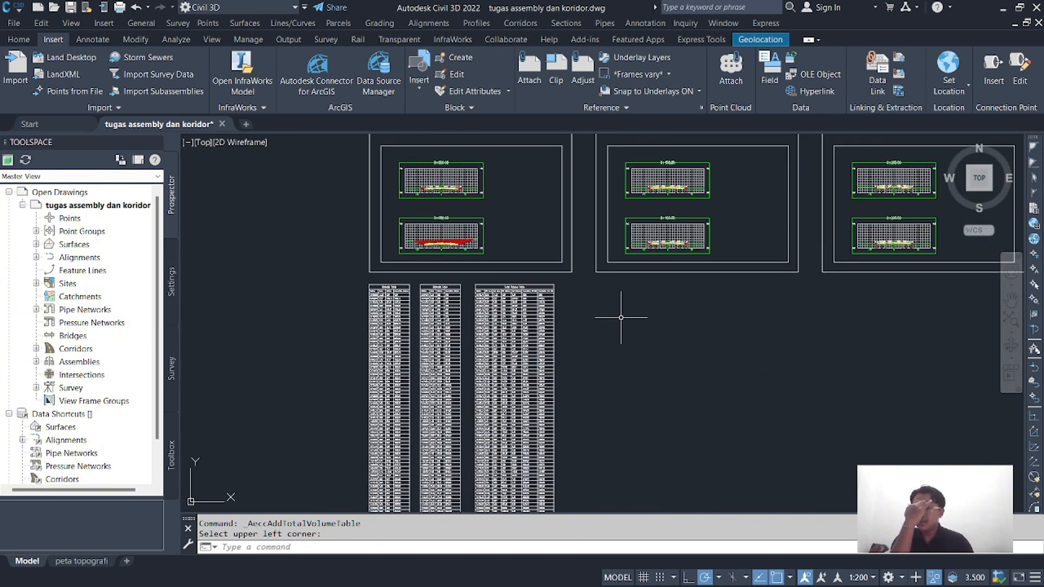
pyautogui.moveTo(620, 310); pyautogui.dragTo(566, 318, button='middle')
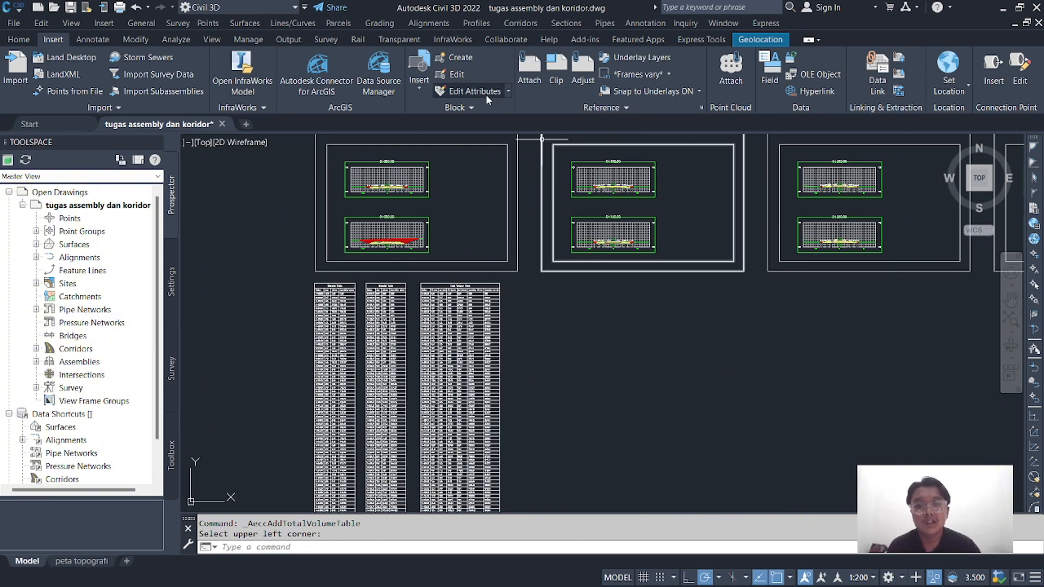
# Create a material volume table for Pave1 in PERKERASAN, raising its row limit, and place it beyond the total volume table
pyautogui.click(561, 24)
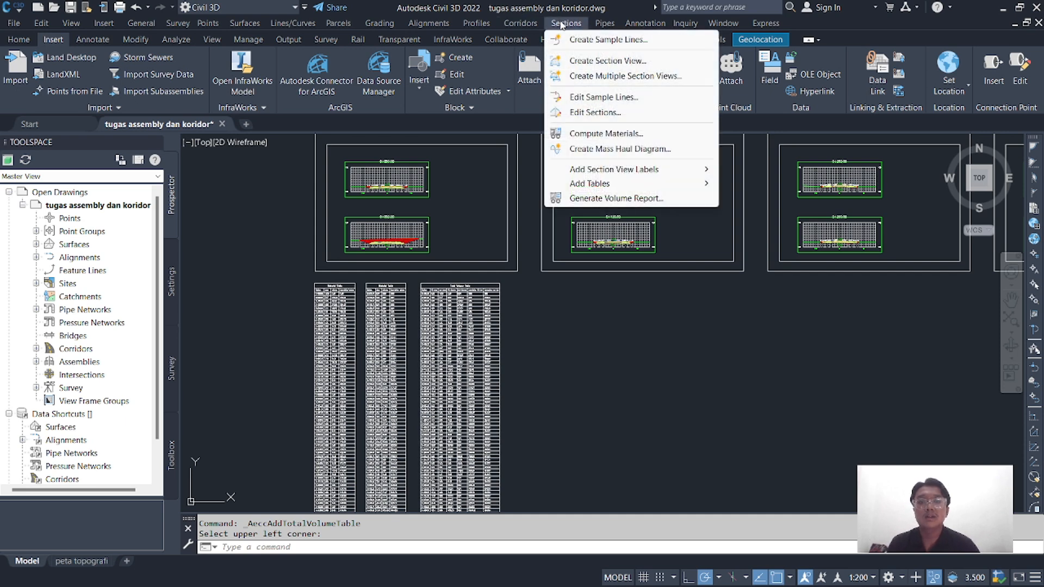
pyautogui.moveTo(591, 185)
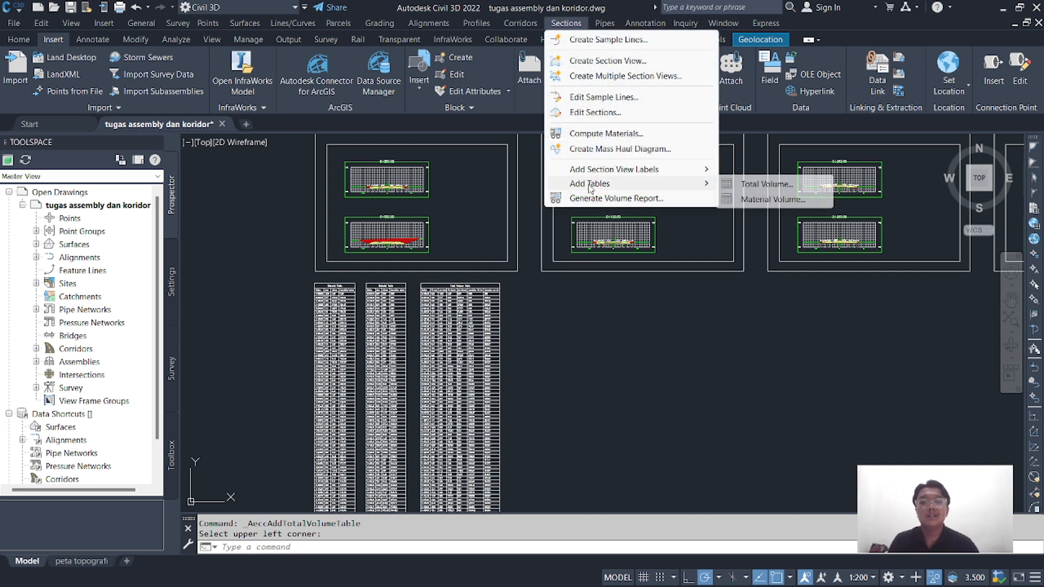
pyautogui.click(762, 200)
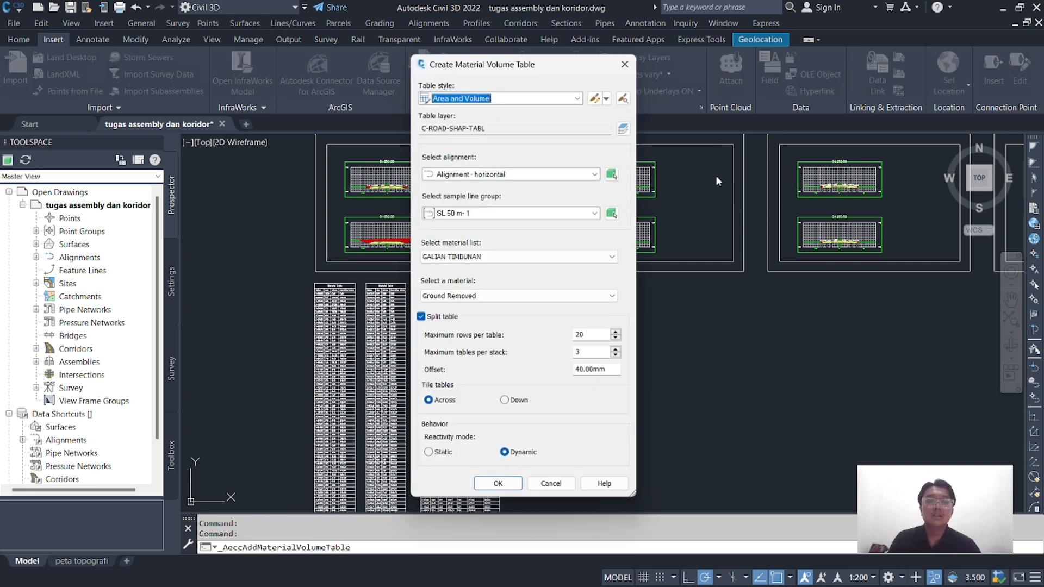
pyautogui.click(497, 256)
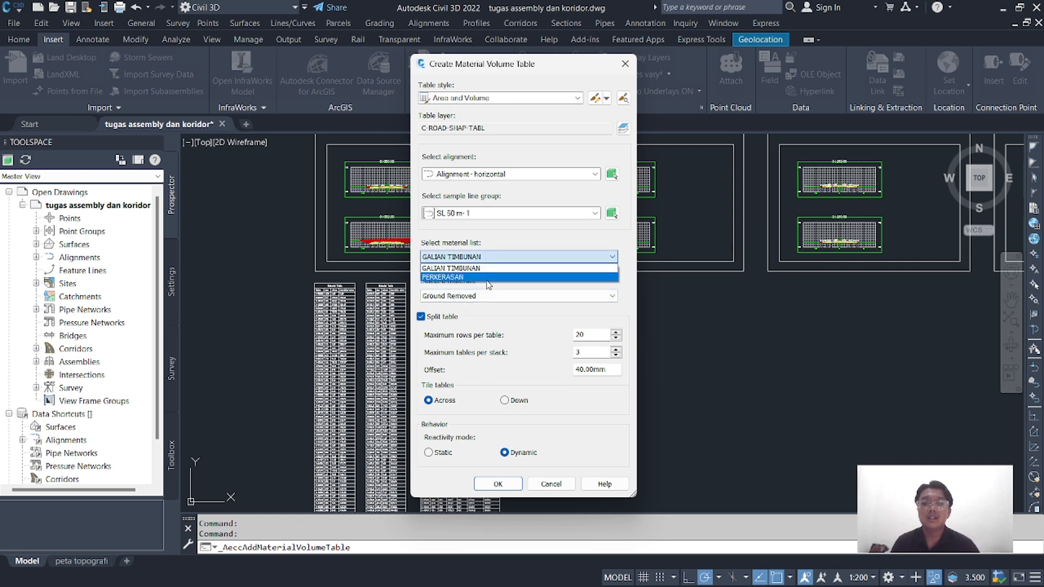
pyautogui.click(488, 278)
pyautogui.click(497, 296)
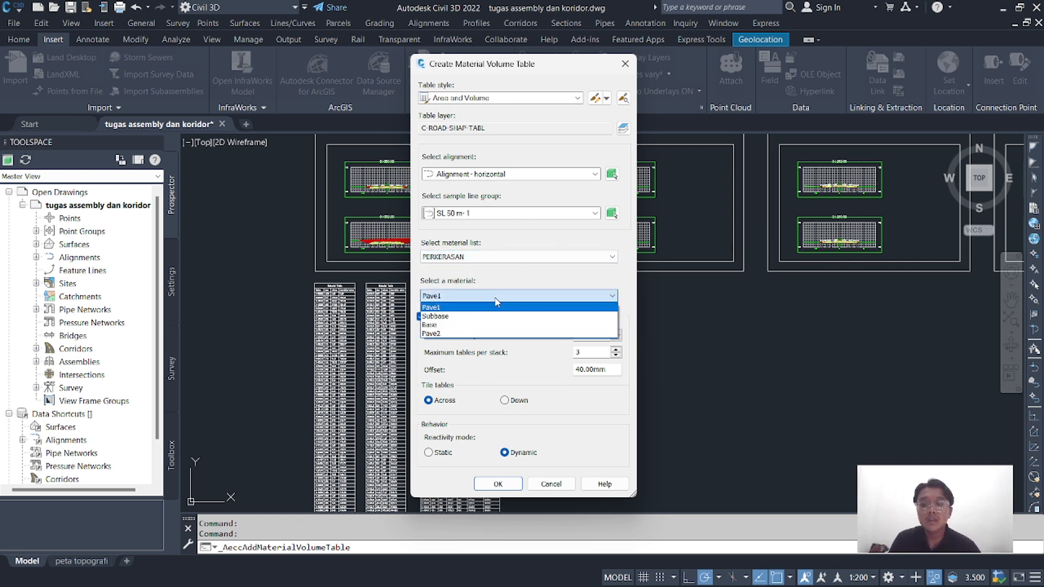
pyautogui.click(489, 308)
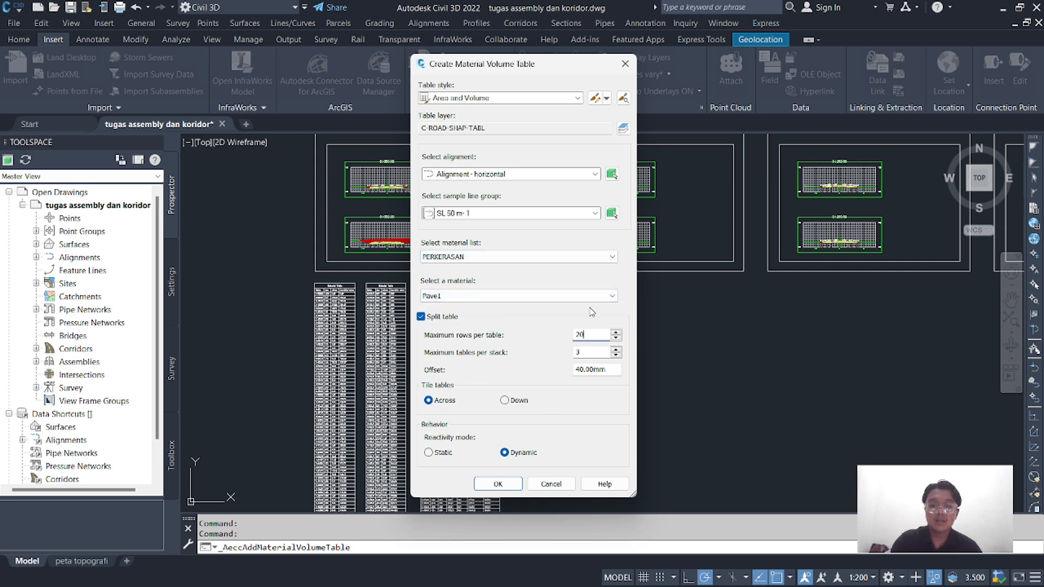
pyautogui.click(500, 483)
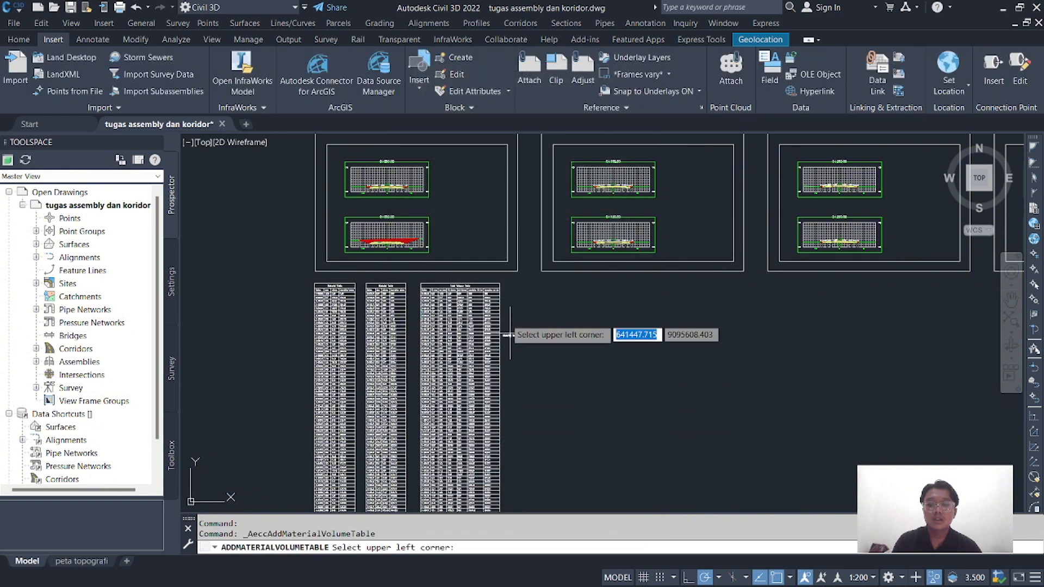
pyautogui.scroll(3, 499, 277)
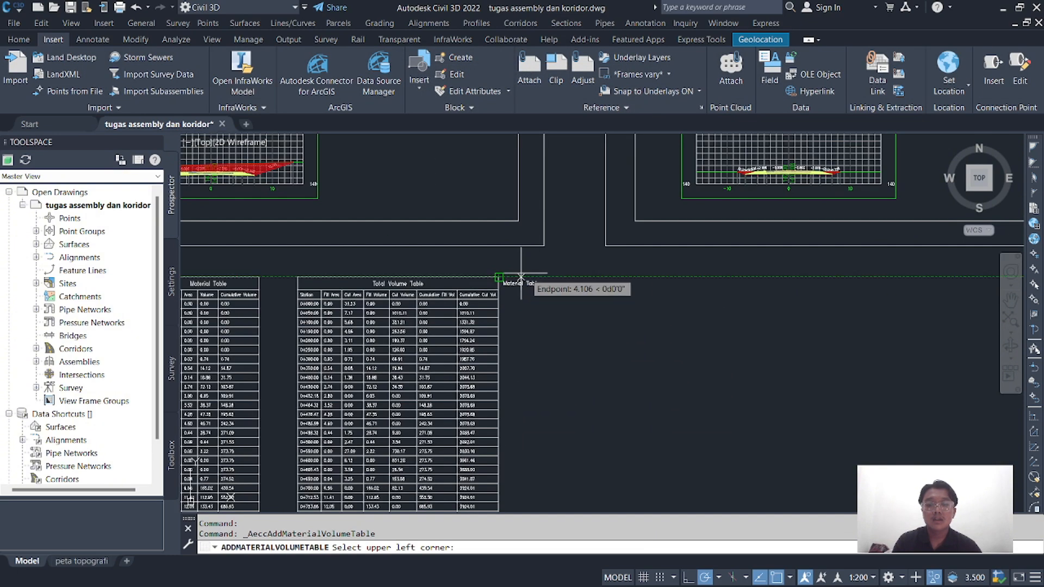
pyautogui.scroll(-5, 611, 275)
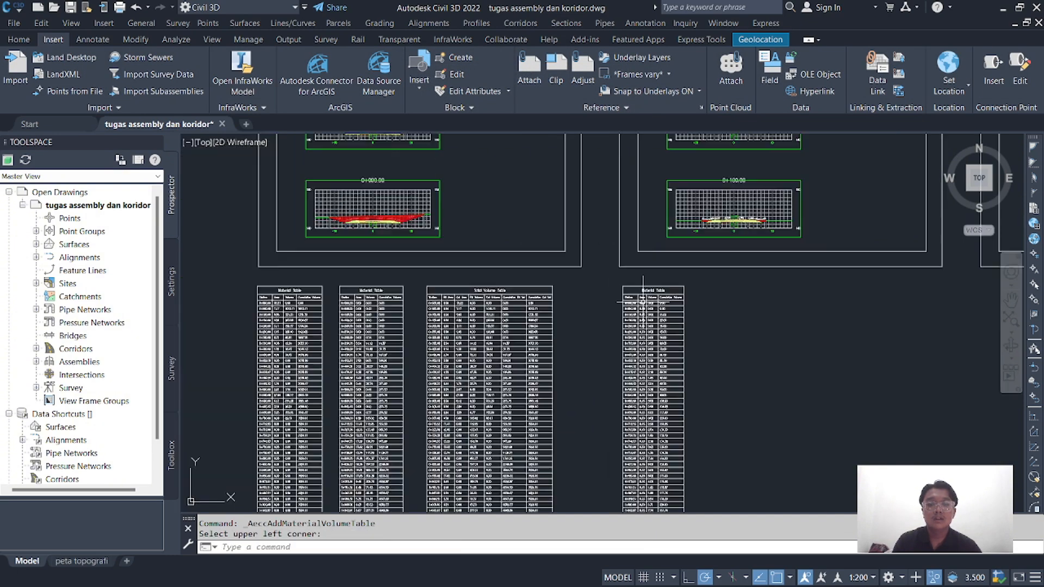
pyautogui.click(605, 282)
pyautogui.scroll(4, 608, 293)
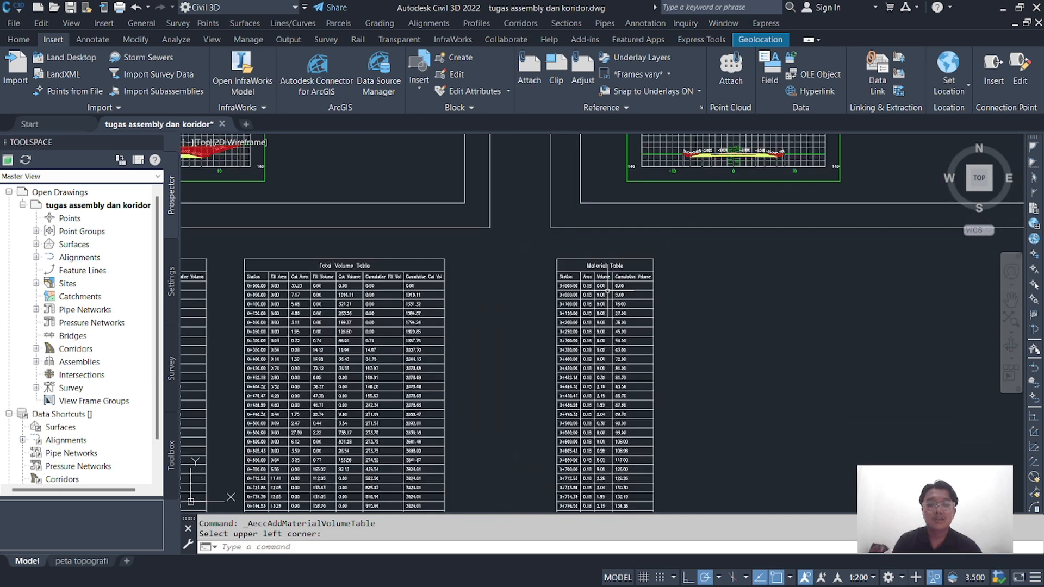
# Create a material volume table for Subbase in PERKERASAN with 200 maximum rows per table, placed beside the Pave1 table
pyautogui.click(565, 22)
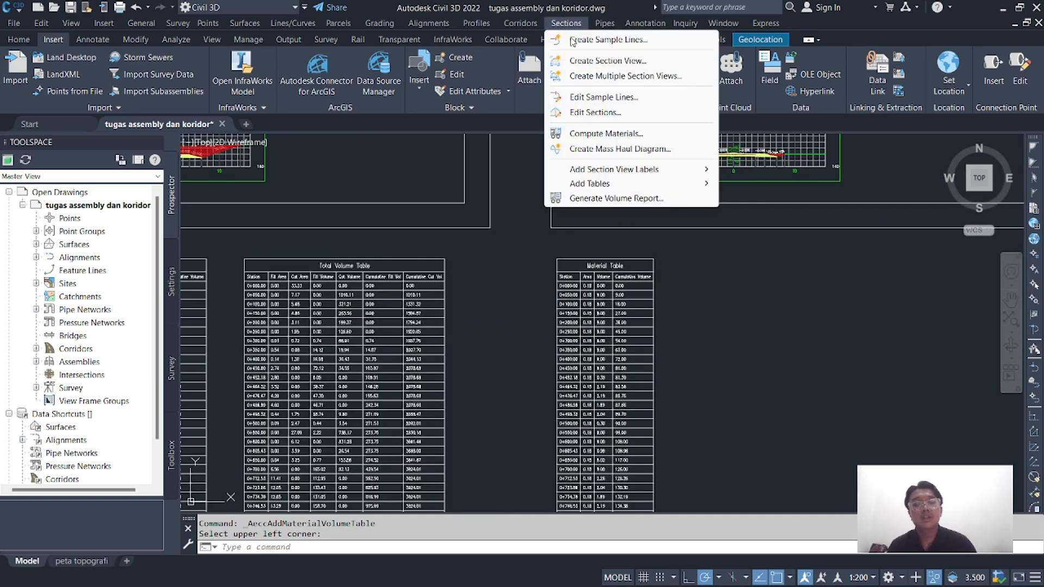
pyautogui.moveTo(664, 187)
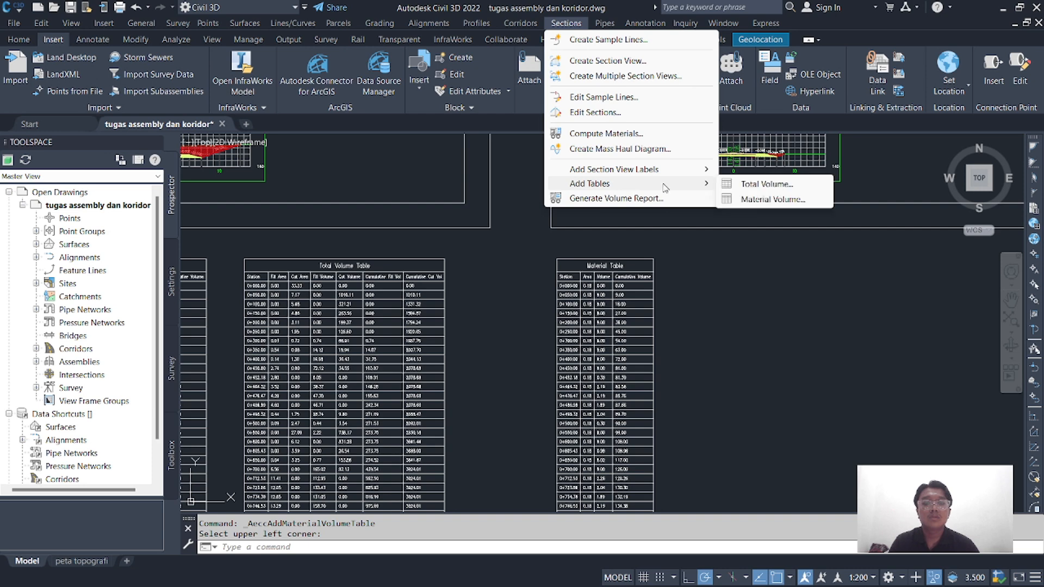
pyautogui.click(765, 202)
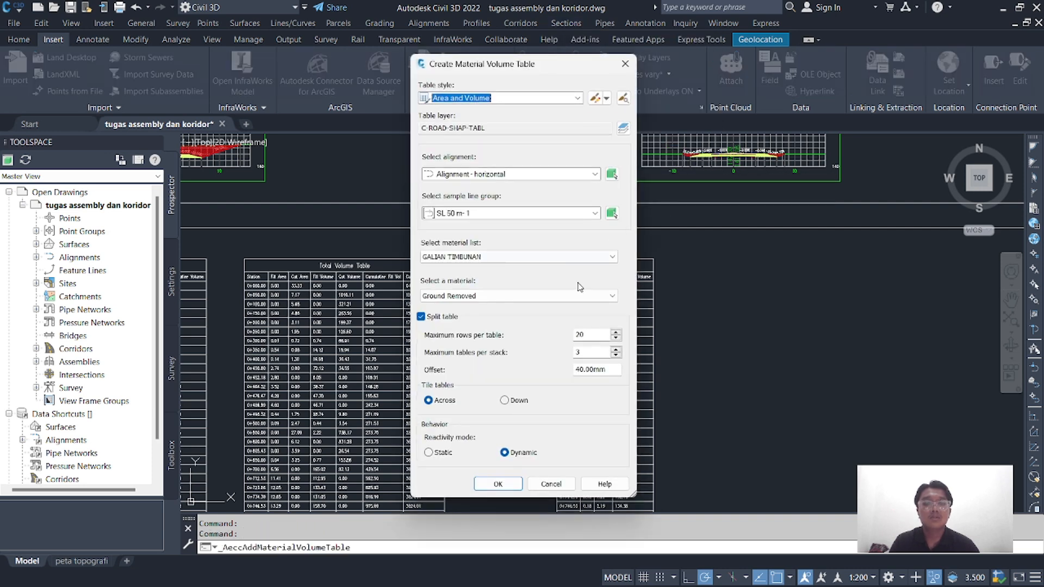
pyautogui.click(594, 257)
pyautogui.click(522, 277)
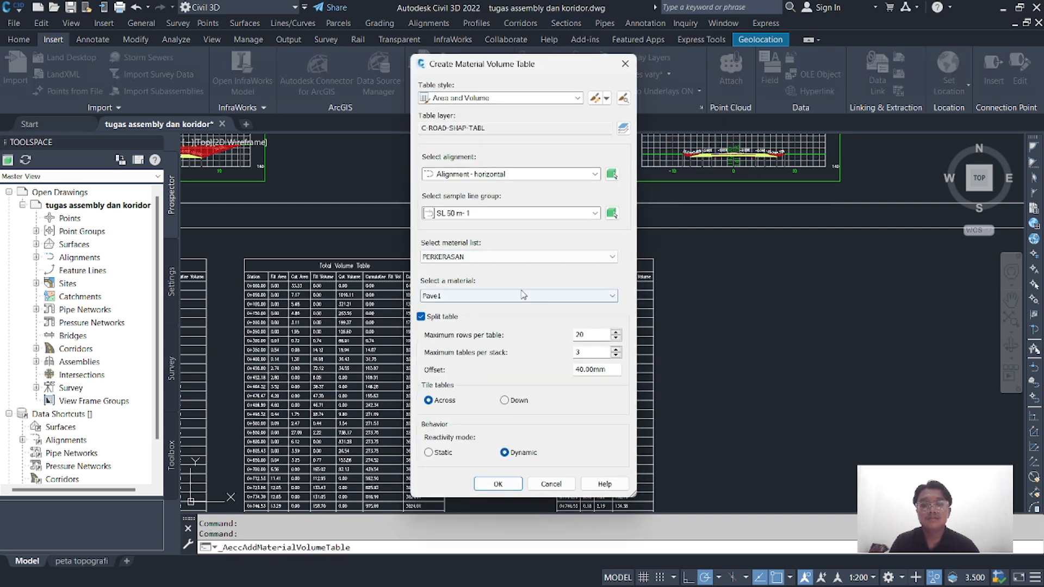
pyautogui.click(484, 296)
pyautogui.click(476, 317)
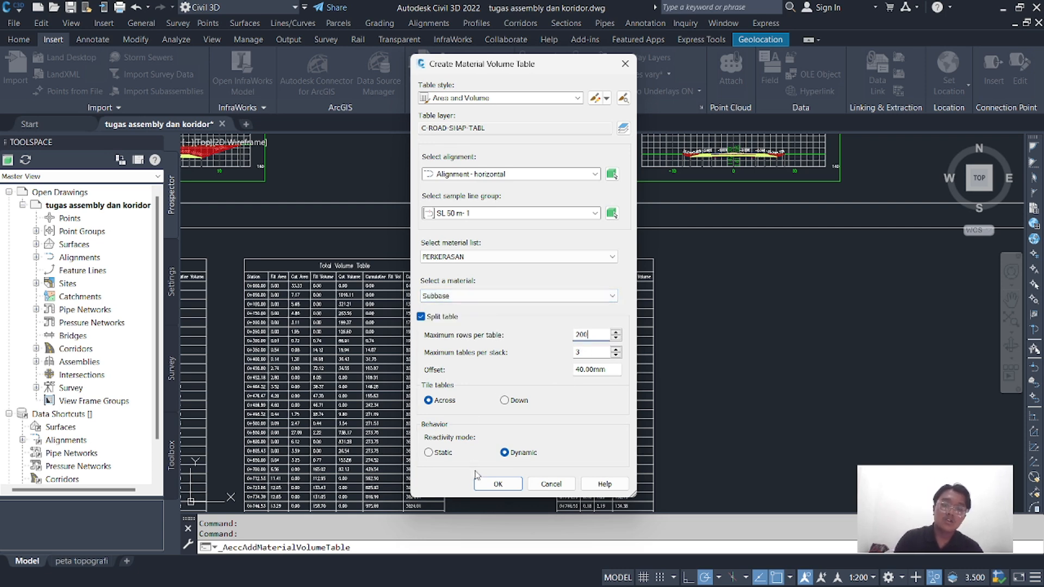
pyautogui.click(499, 484)
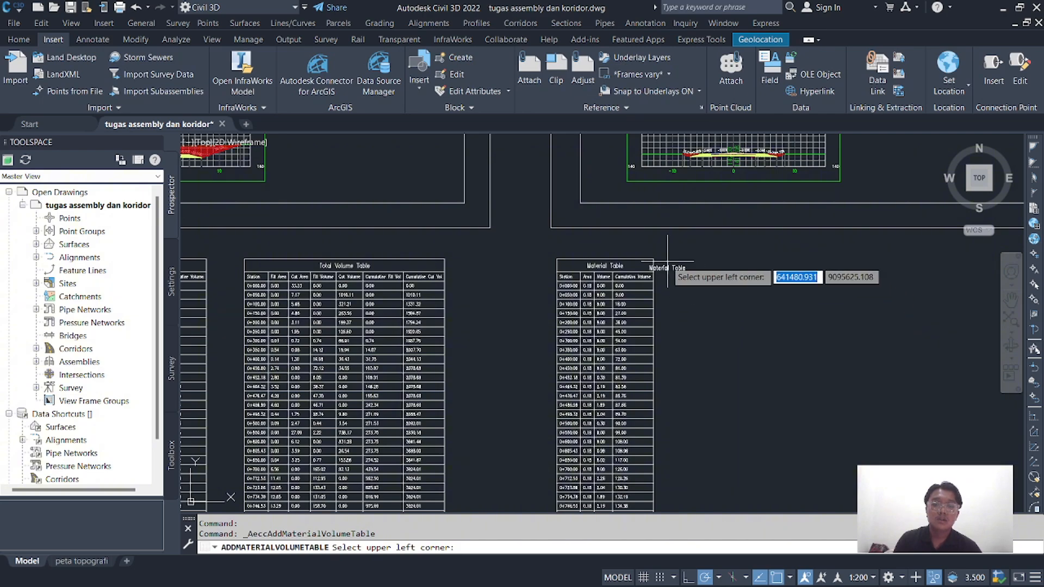
pyautogui.click(631, 262)
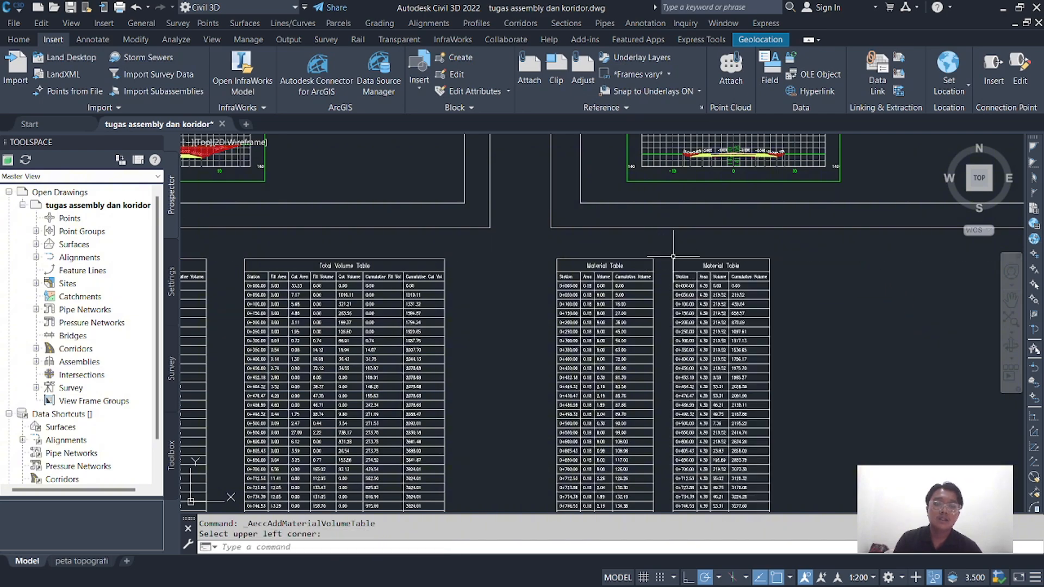
# Create a material volume table for Base in PERKERASAN, raising its row limit, and place it level beside the Subbase table
pyautogui.scroll(-4, 707, 283)
pyautogui.moveTo(725, 287); pyautogui.dragTo(602, 283, button='middle')
pyautogui.scroll(4, 668, 279)
pyautogui.click(567, 23)
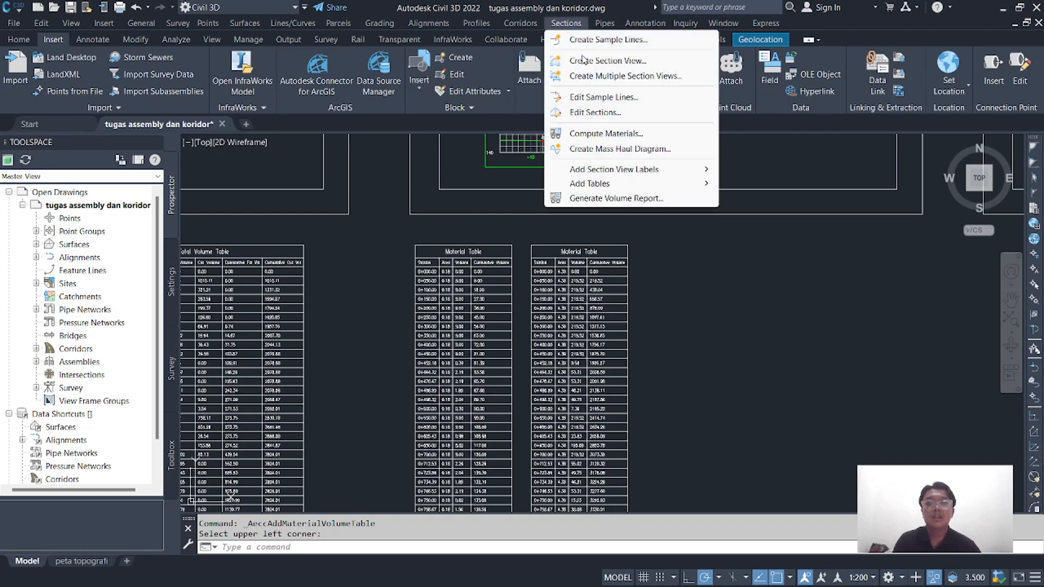
pyautogui.moveTo(619, 185)
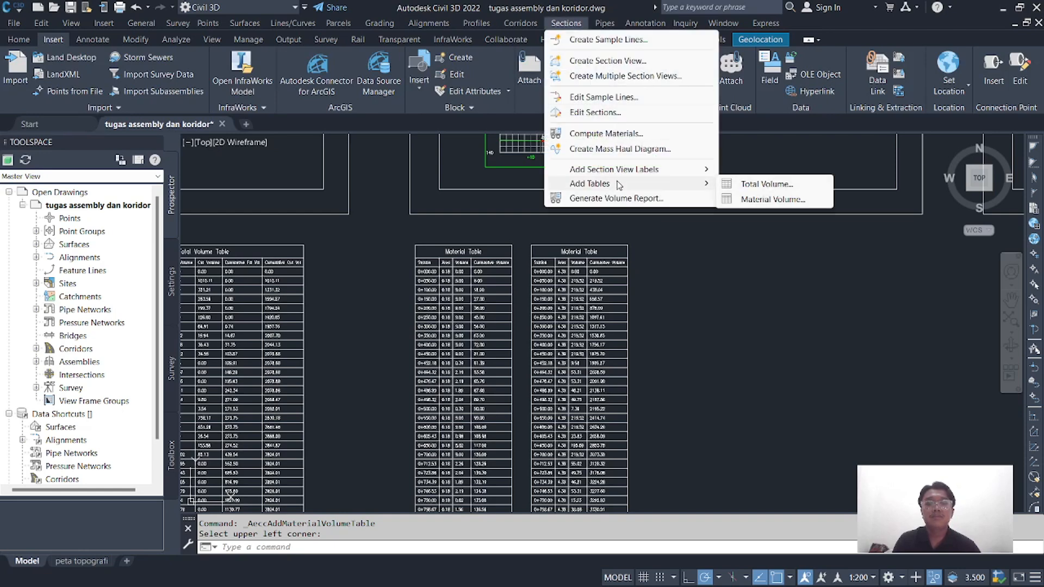
pyautogui.click(771, 200)
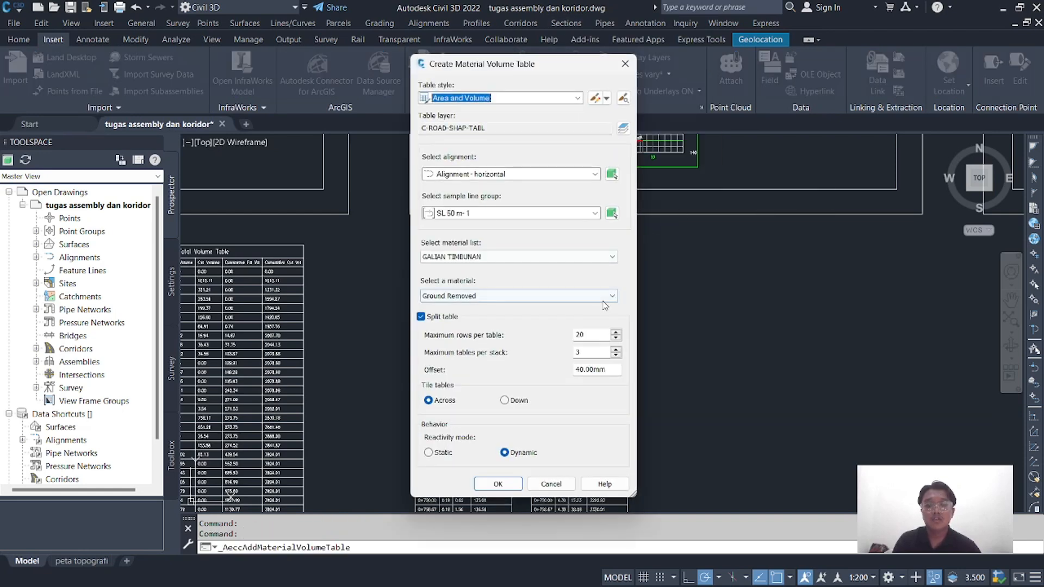
pyautogui.click(601, 256)
pyautogui.click(544, 278)
pyautogui.click(552, 299)
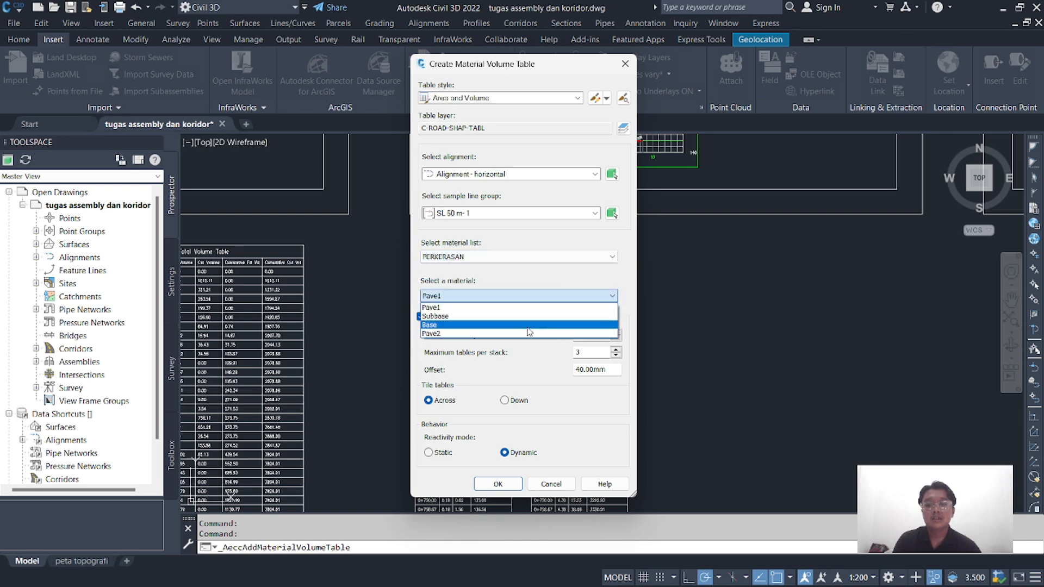
pyautogui.click(532, 333)
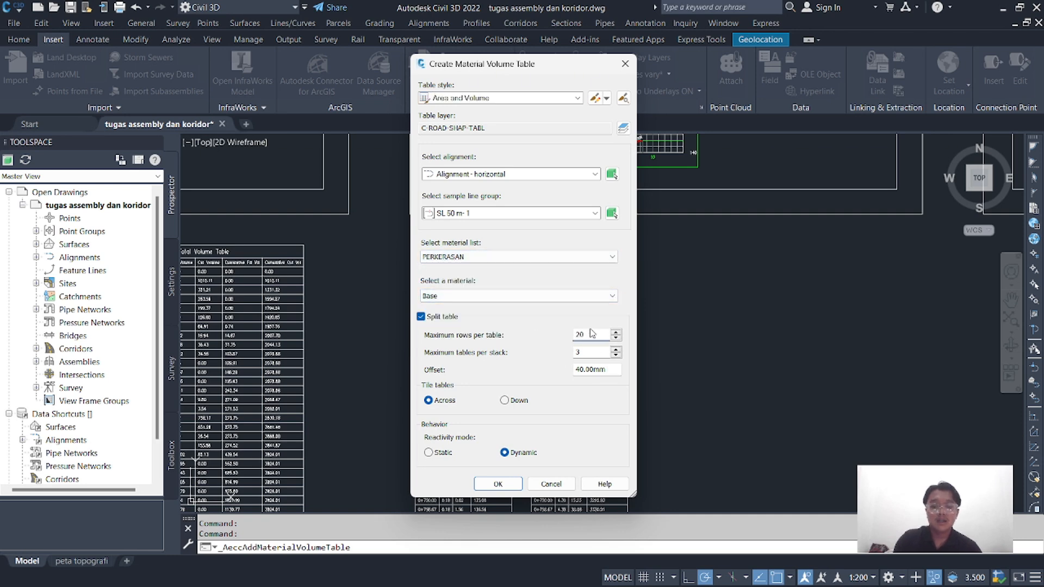
pyautogui.click(498, 484)
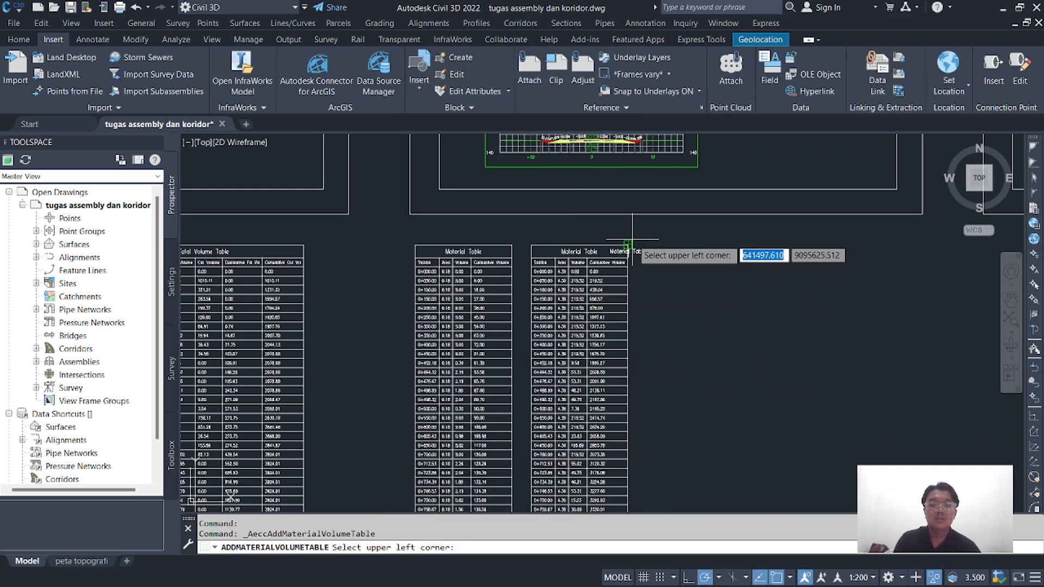
pyautogui.click(656, 244)
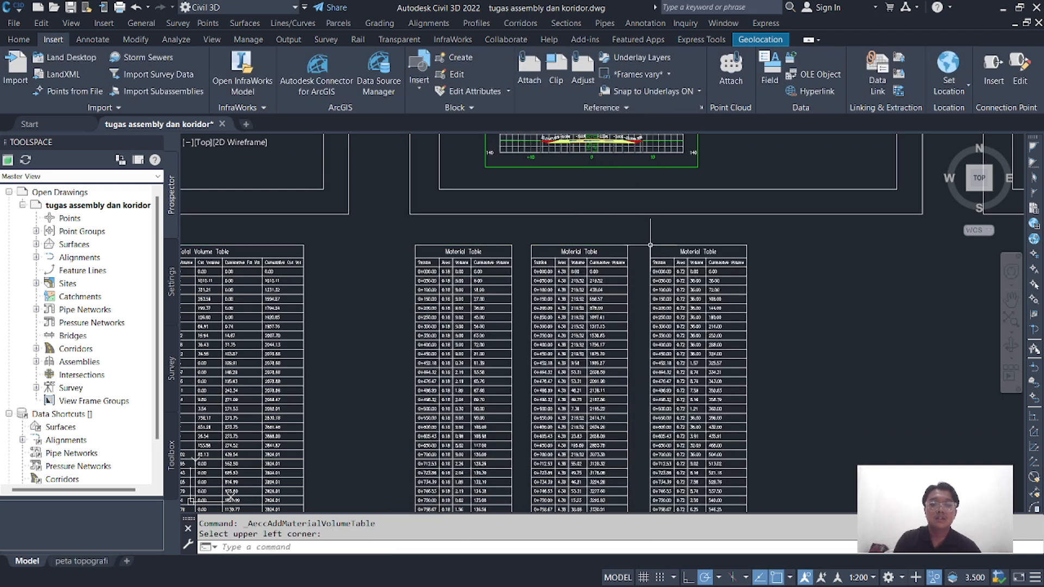
# Create a material volume table for Pave2 in PERKERASAN, raising its row limit, and place it level beside the Base table
pyautogui.scroll(-3, 753, 275)
pyautogui.moveTo(753, 271); pyautogui.dragTo(680, 271, button='middle')
pyautogui.scroll(2, 606, 269)
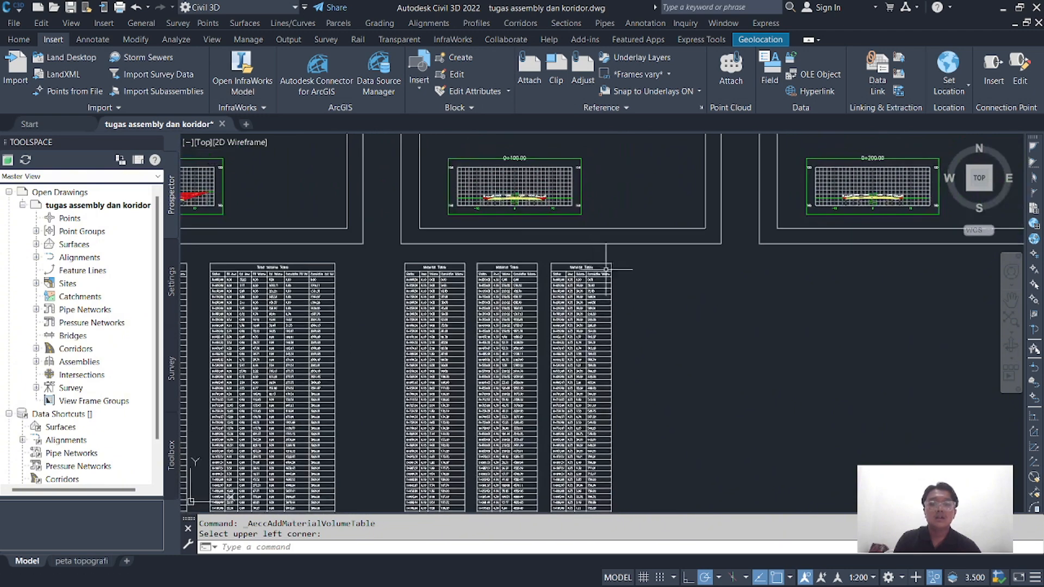
pyautogui.click(566, 22)
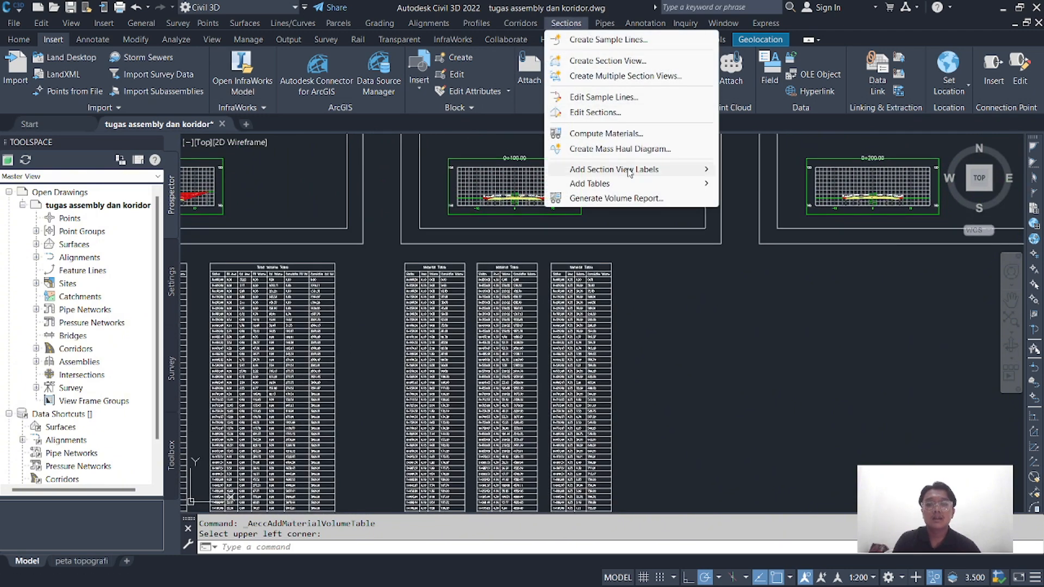
pyautogui.moveTo(625, 184)
pyautogui.click(761, 200)
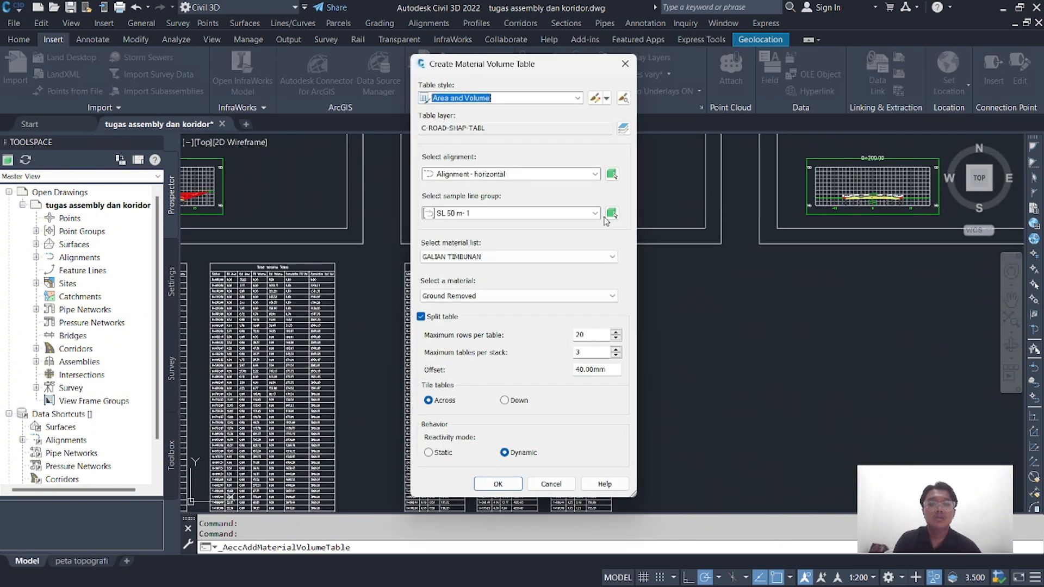
pyautogui.click(581, 256)
pyautogui.click(517, 256)
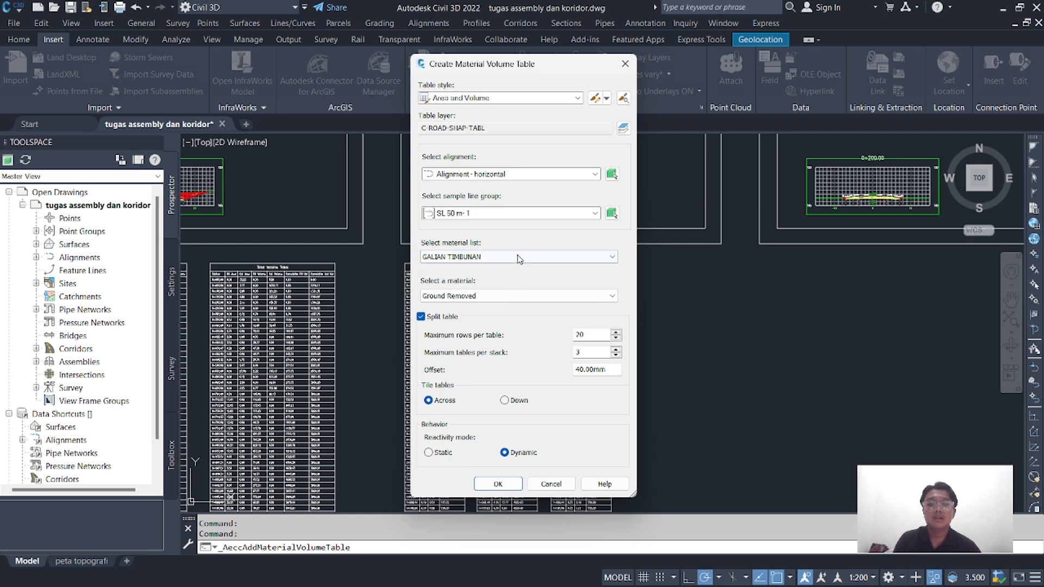
pyautogui.click(517, 257)
pyautogui.click(511, 277)
pyautogui.click(506, 296)
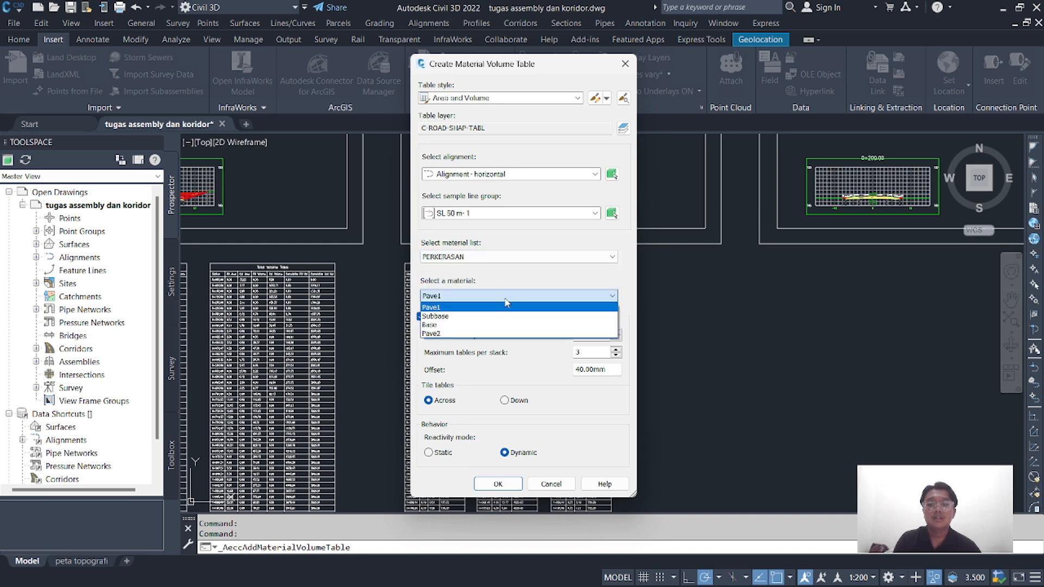
pyautogui.click(488, 333)
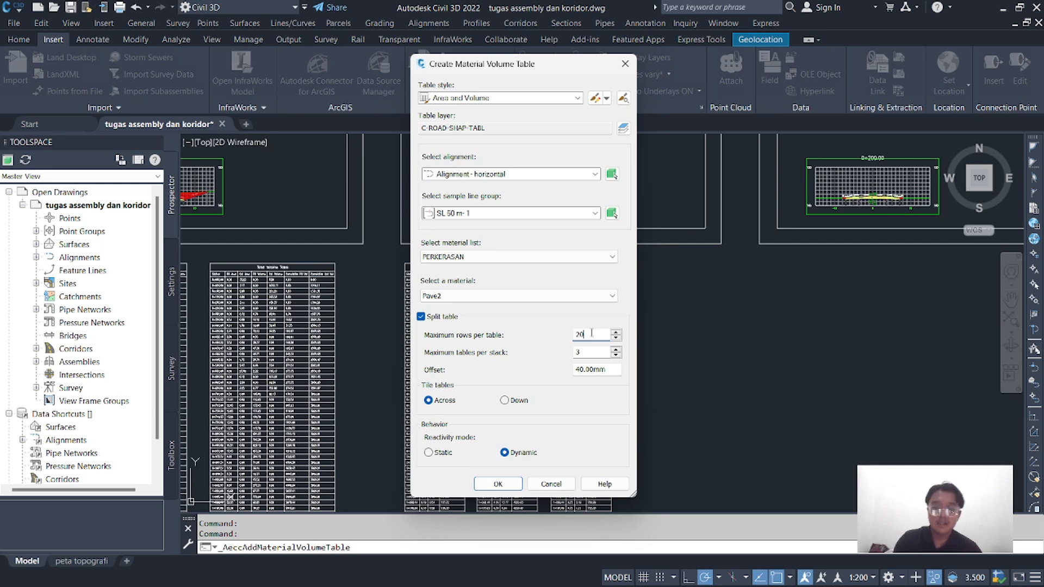
pyautogui.click(498, 484)
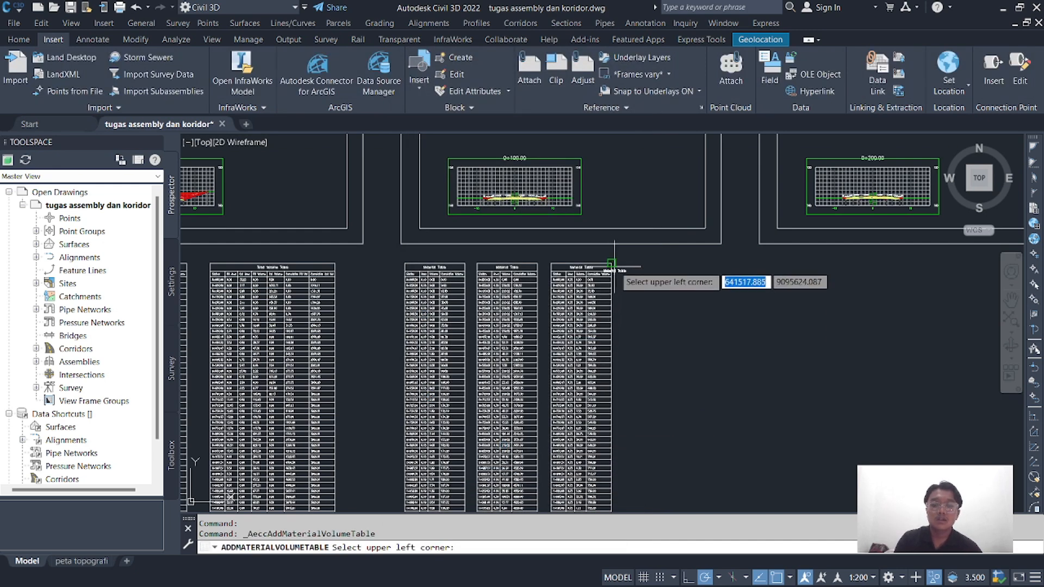
pyautogui.click(632, 265)
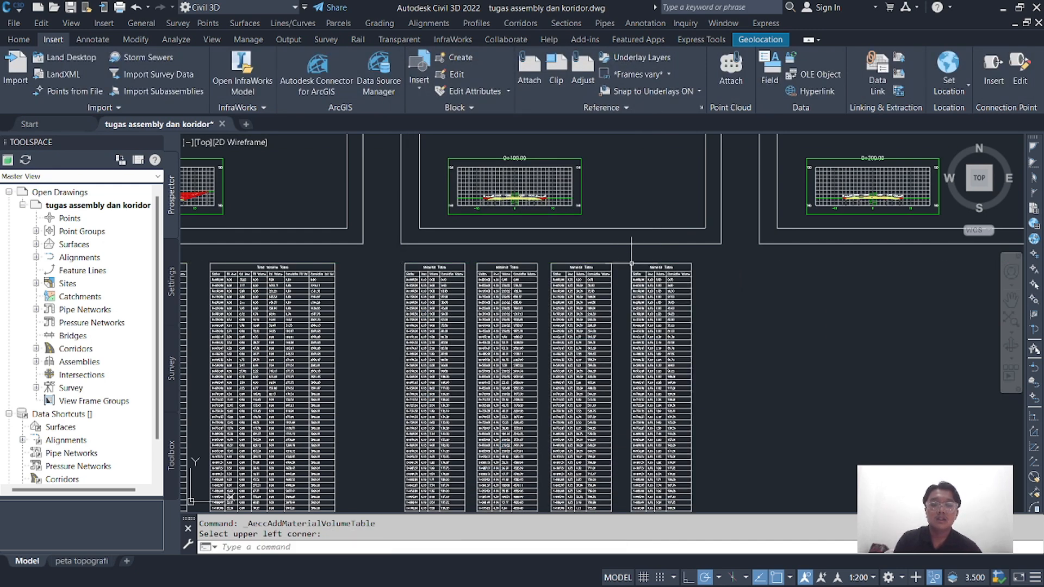
# Create a Cut and Fill total volume table for PERKERASAN with 200 maximum rows per table, placed level beyond the Pave2 table
pyautogui.scroll(2, 517, 281)
pyautogui.scroll(-4, 517, 282)
pyautogui.moveTo(588, 323)
pyautogui.mouseDown(button='middle')
pyautogui.moveTo(598, 270)
pyautogui.moveTo(620, 298)
pyautogui.mouseUp(button='middle')
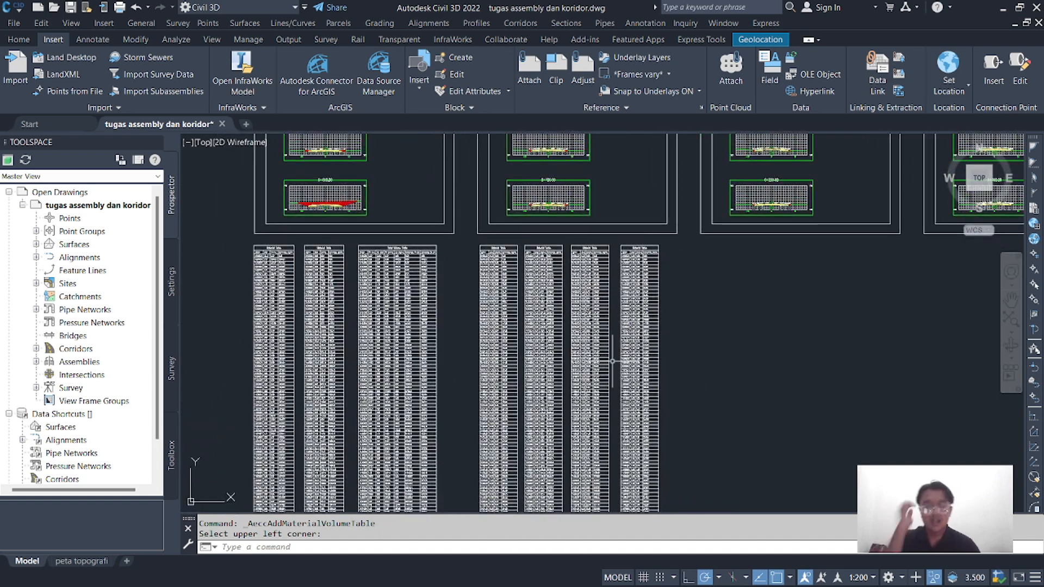
pyautogui.moveTo(690, 259); pyautogui.dragTo(667, 262, button='middle')
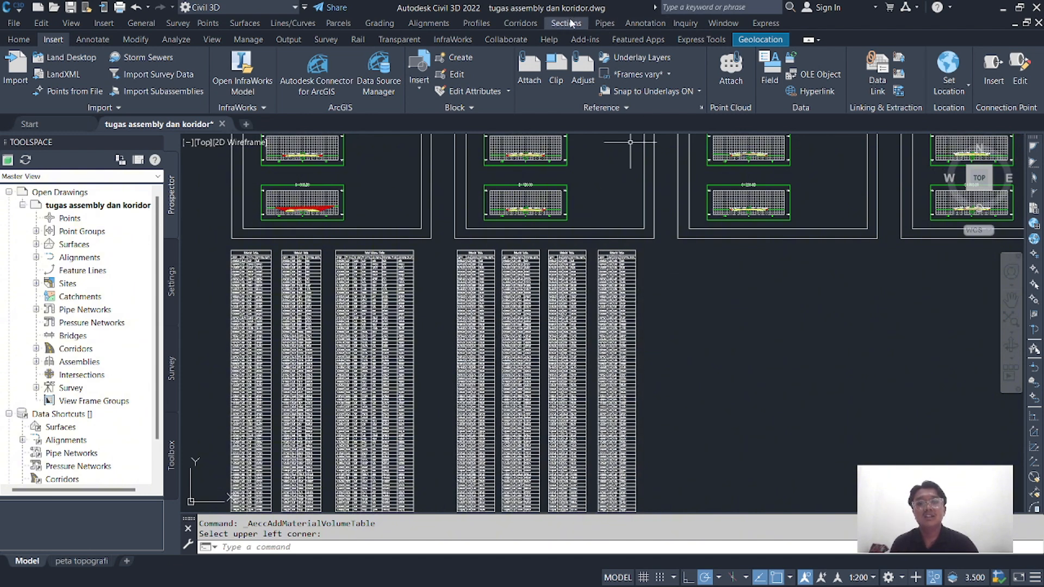
pyautogui.click(568, 23)
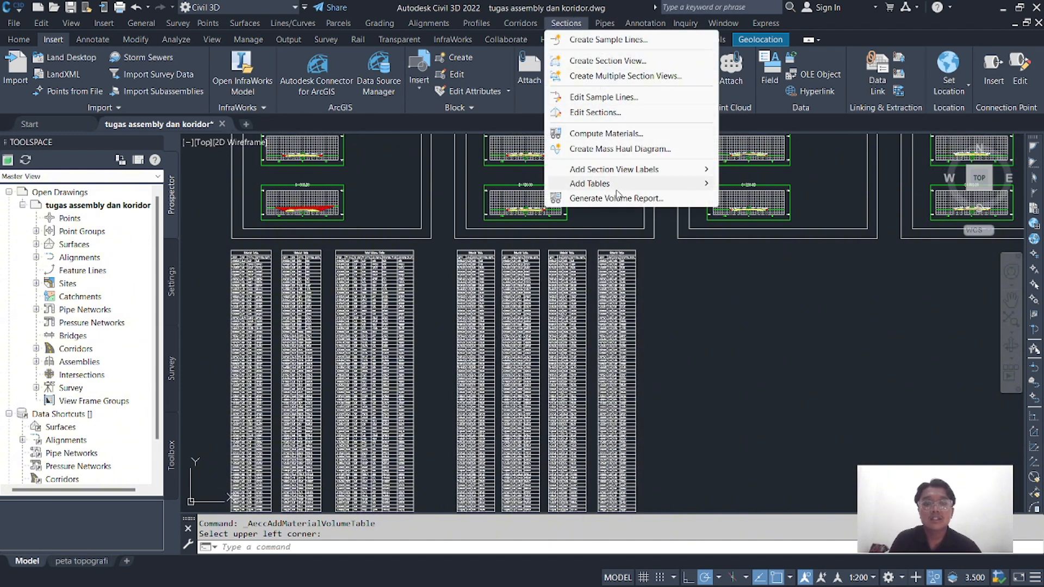
pyautogui.moveTo(621, 186)
pyautogui.click(750, 185)
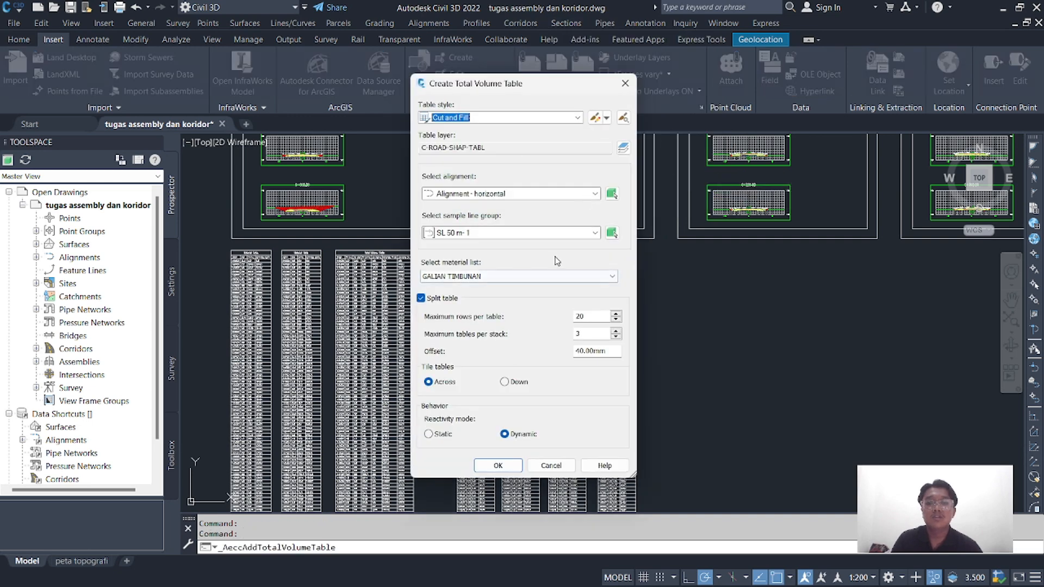
pyautogui.click(581, 281)
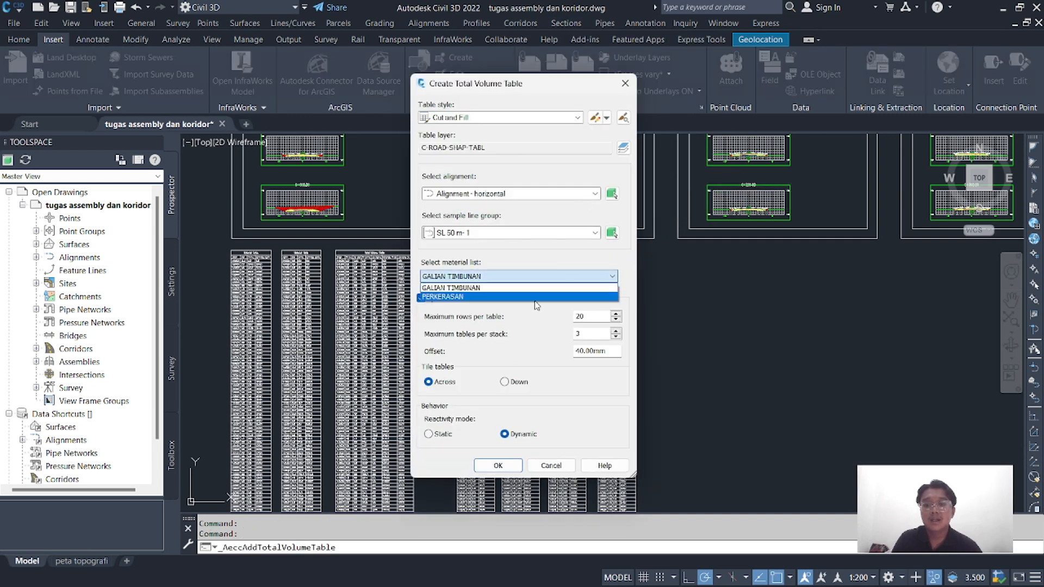
pyautogui.click(537, 299)
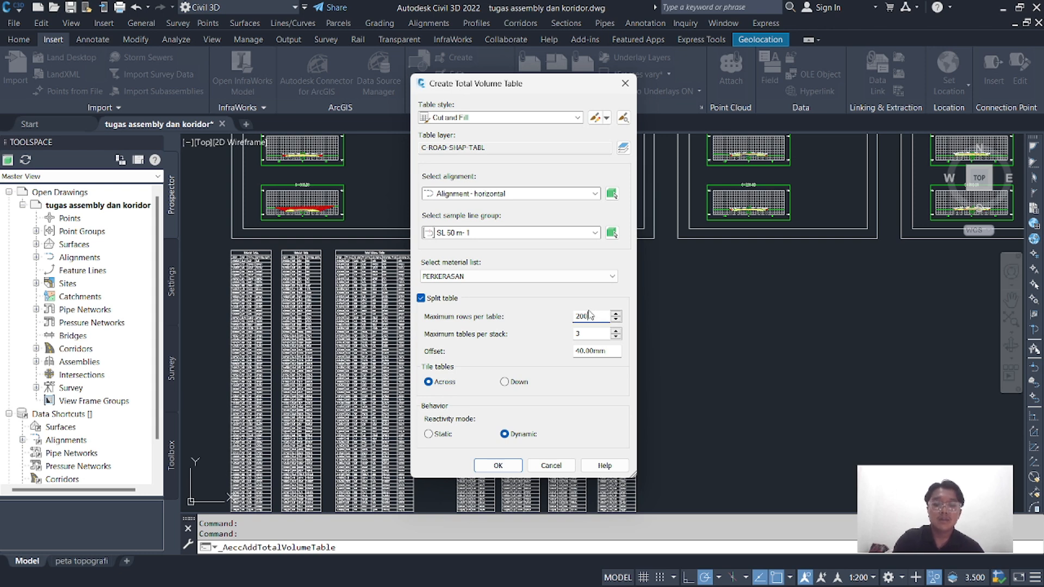
pyautogui.click(498, 466)
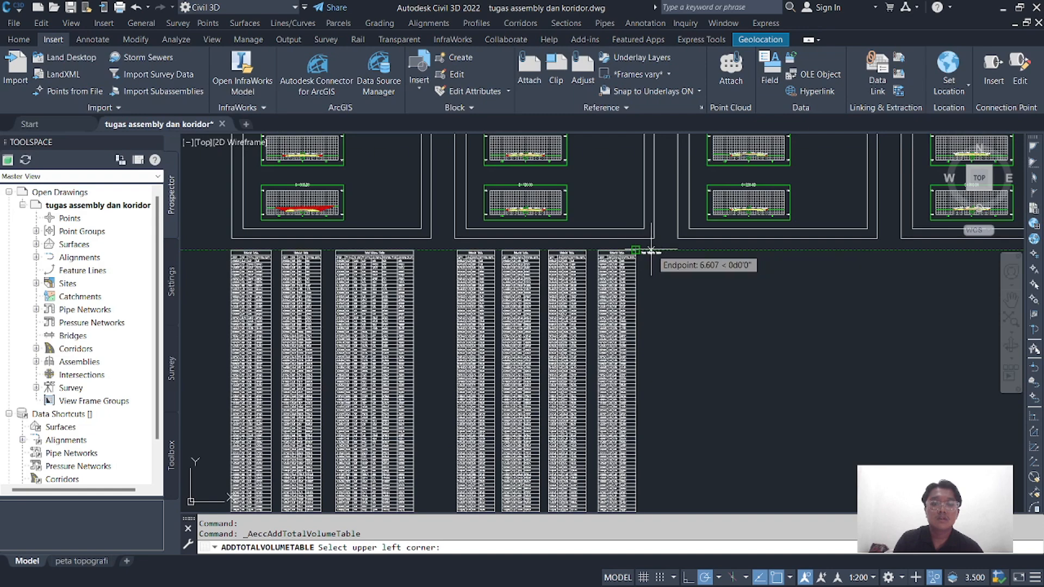
pyautogui.click(657, 250)
# Review the three GALIAN TIMBUNAN tables and the five PERKERASAN tables as separate groups, along with the section views above them
pyautogui.scroll(-4, 657, 250)
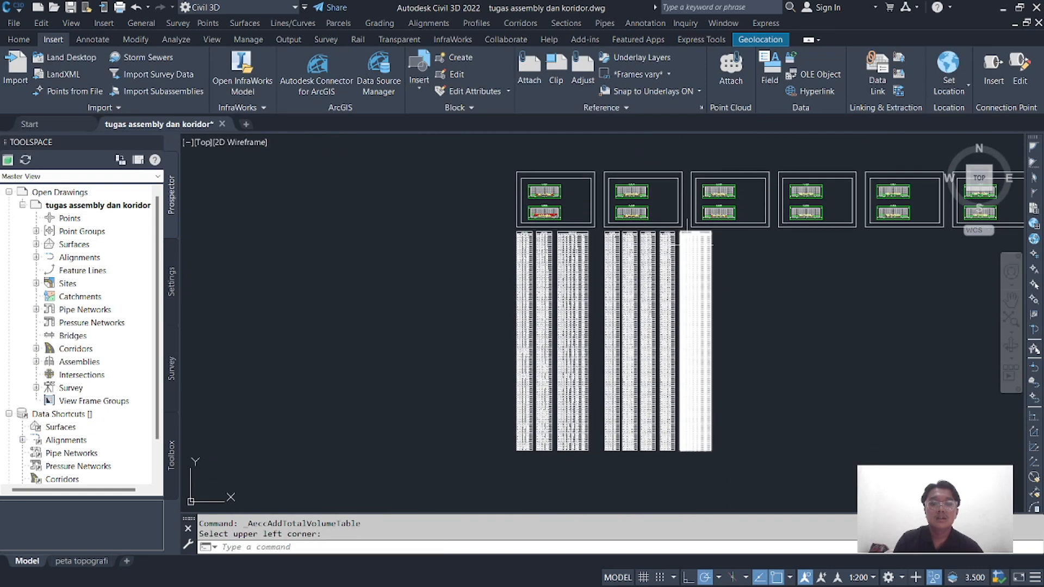
pyautogui.scroll(3, 594, 256)
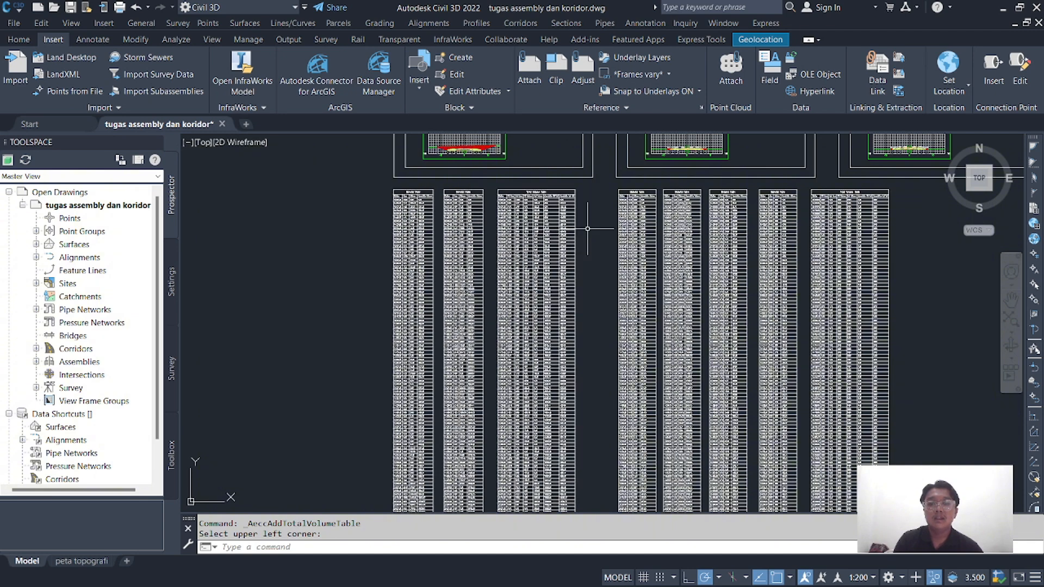
pyautogui.moveTo(566, 234)
pyautogui.mouseDown()
pyautogui.moveTo(408, 214)
pyautogui.moveTo(368, 222)
pyautogui.mouseUp()
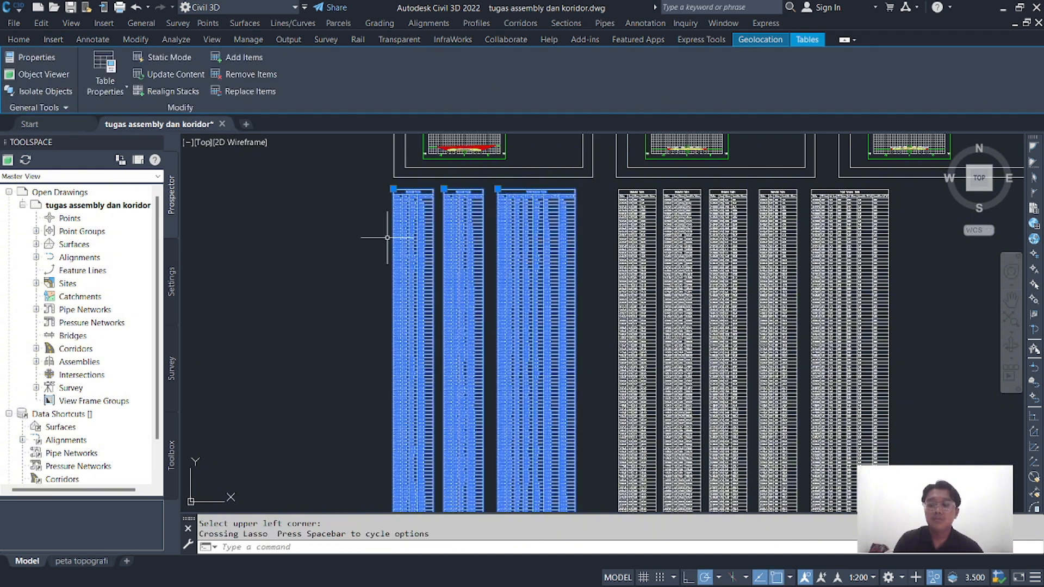
pyautogui.press('Escape')
pyautogui.click(932, 253)
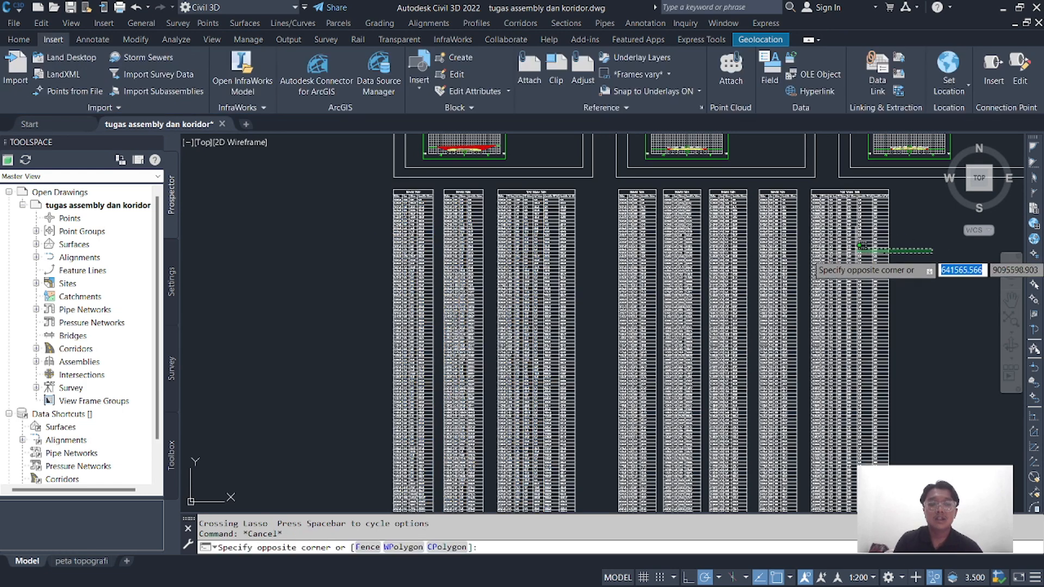
pyautogui.click(625, 251)
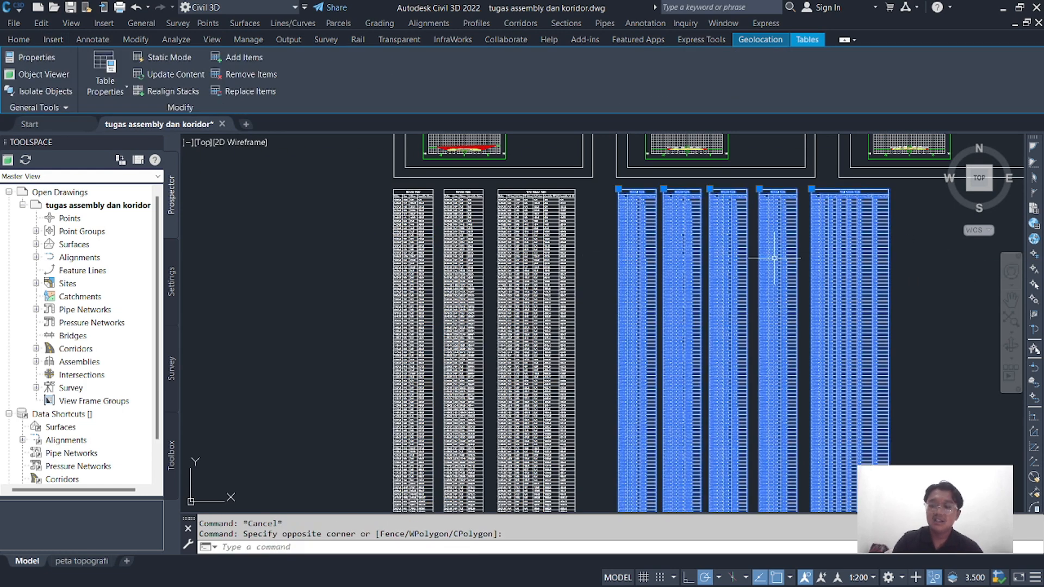
pyautogui.press('Escape')
pyautogui.scroll(-4, 784, 256)
pyautogui.scroll(6, 728, 250)
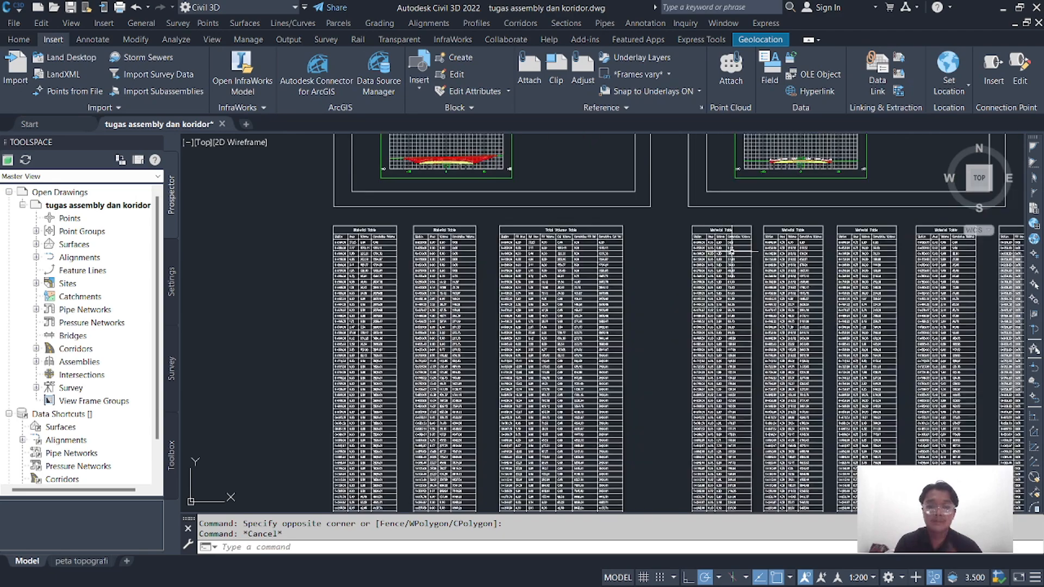
pyautogui.scroll(3, 631, 257)
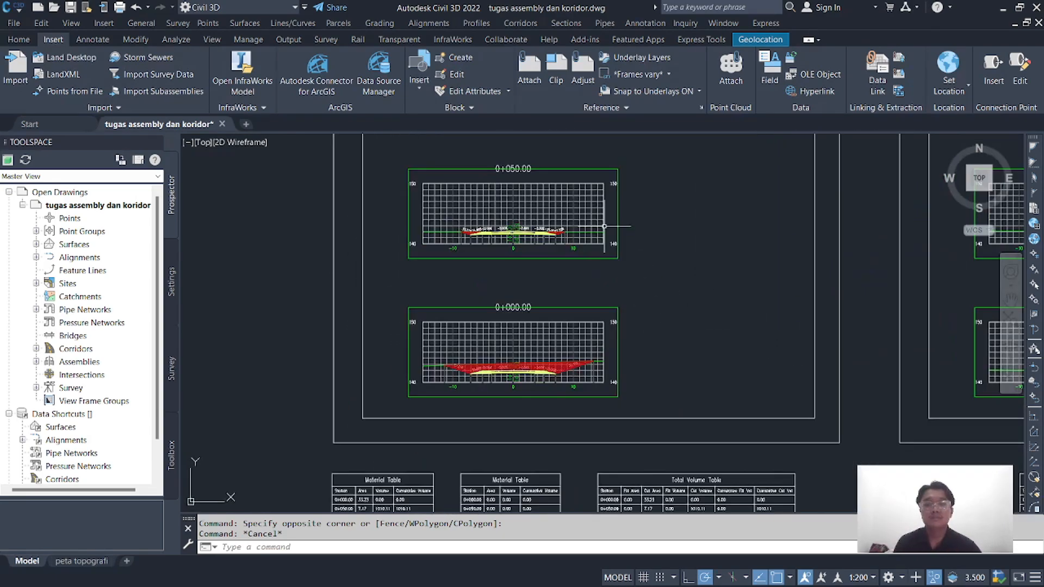